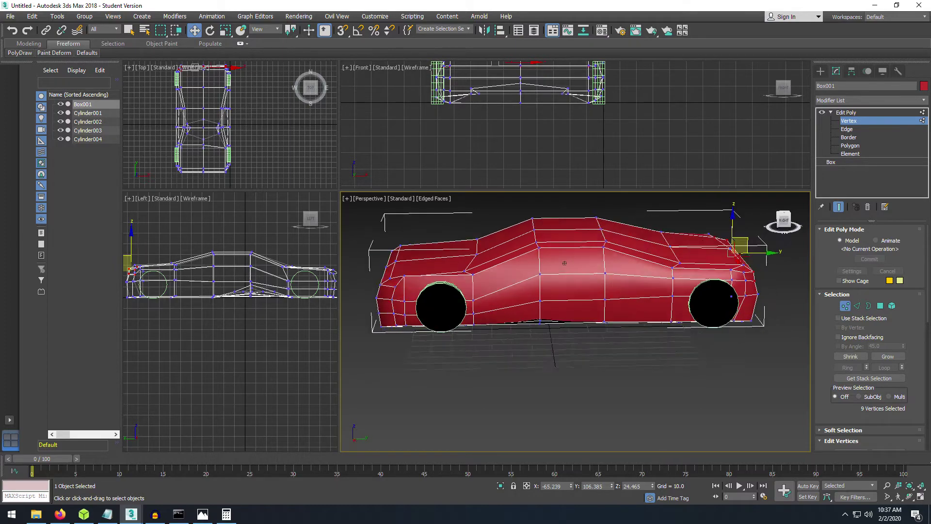
Apply a TurboSmooth modifier to the car body on top of its Edit Poly modifier.
{"action": "middle_click_drag", "start_coordinate": [564, 263], "coordinate": [563, 263], "text": "alt"}
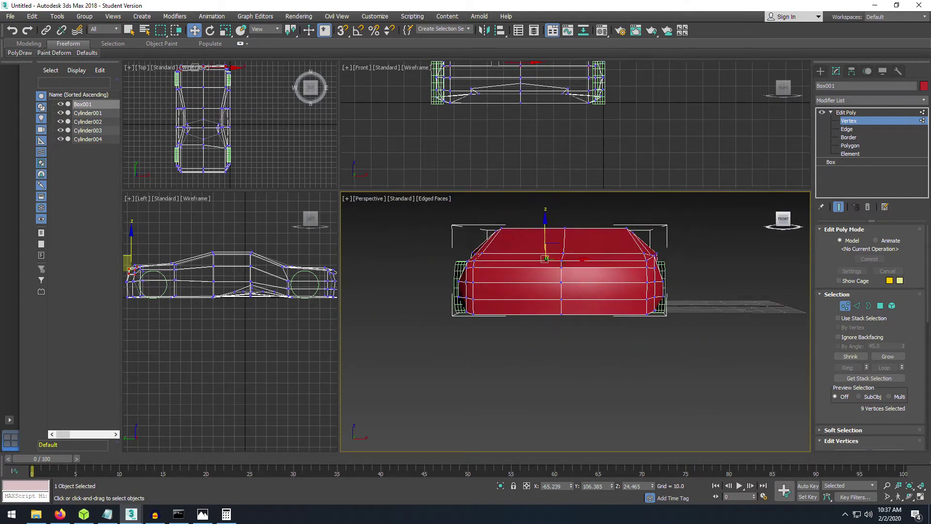
{"action": "left_click_drag", "start_coordinate": [811, 213], "coordinate": [784, 226]}
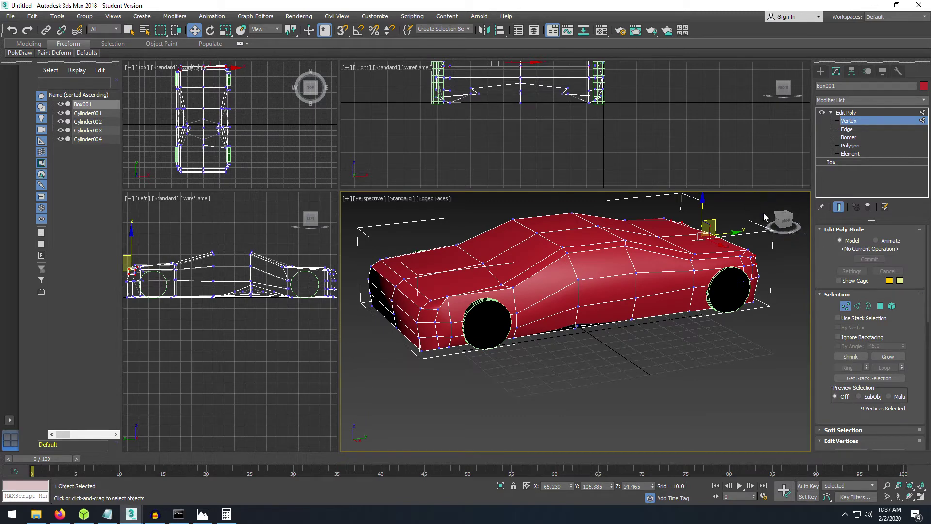
{"action": "mouse_move", "coordinate": [790, 224]}
{"action": "left_mouse_down"}
{"action": "mouse_move", "coordinate": [790, 207]}
{"action": "mouse_move", "coordinate": [795, 225]}
{"action": "left_mouse_up"}
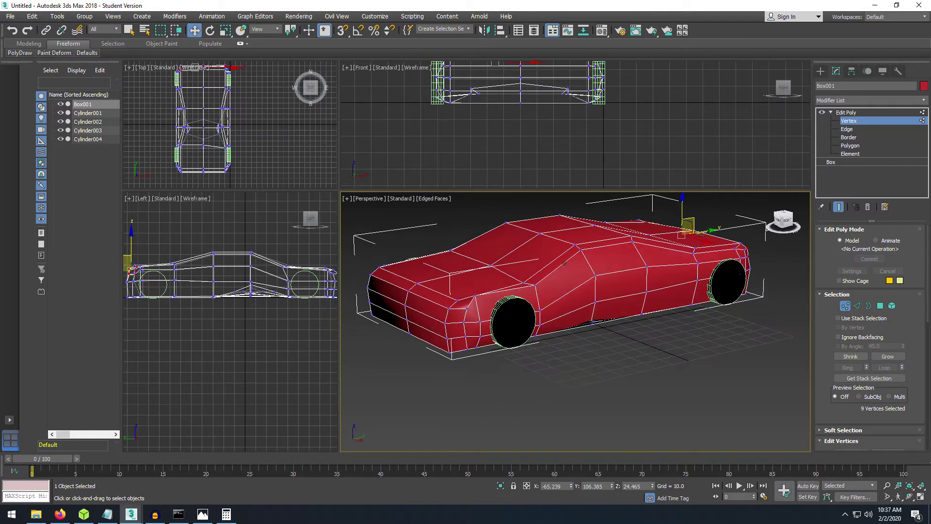
{"action": "left_click", "coordinate": [831, 112]}
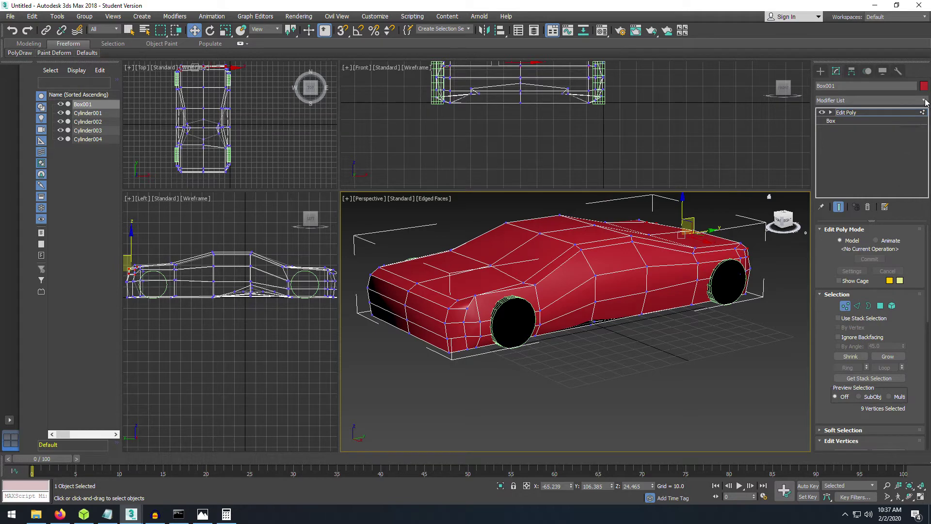
{"action": "left_click", "coordinate": [919, 100]}
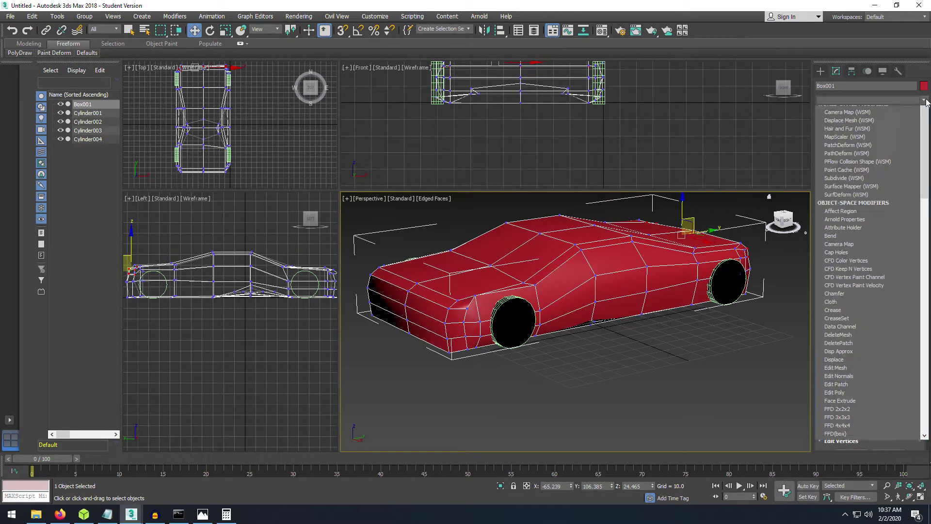
{"action": "scroll", "coordinate": [858, 372], "scroll_direction": "down", "scroll_amount": 7}
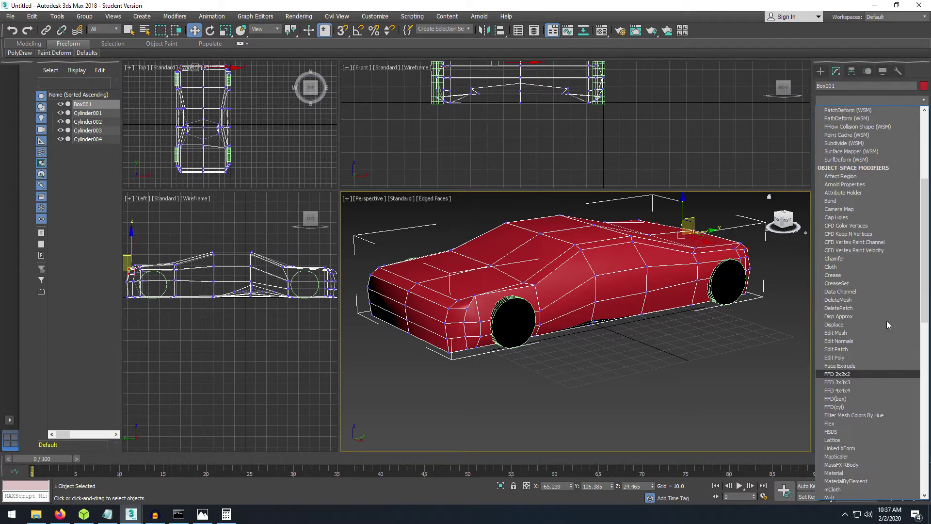
{"action": "left_click_drag", "start_coordinate": [927, 268], "coordinate": [899, 360]}
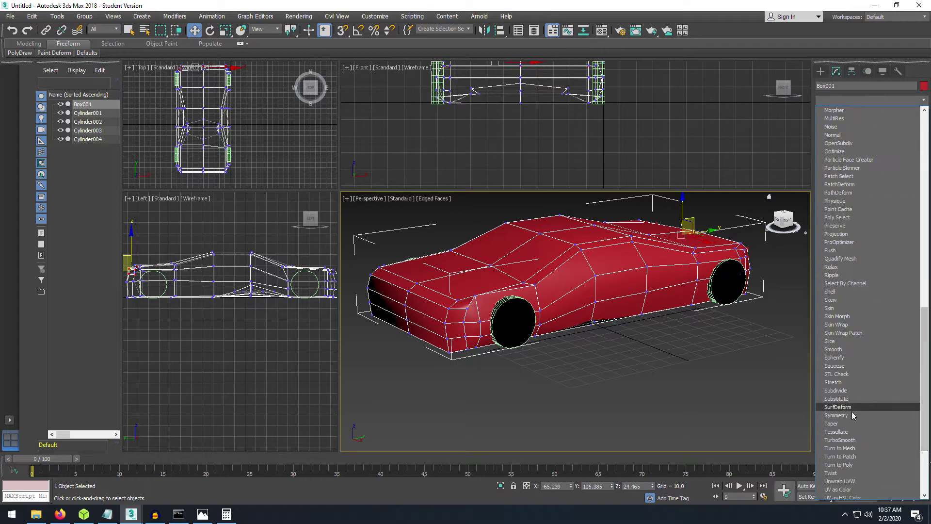
{"action": "left_click", "coordinate": [838, 440]}
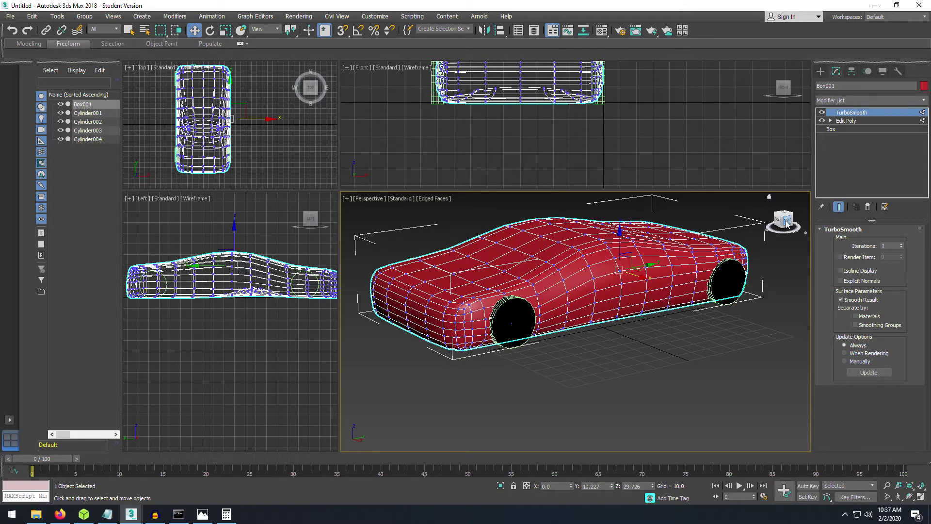
{"action": "left_click_drag", "start_coordinate": [783, 222], "coordinate": [802, 219]}
{"action": "middle_click_drag", "start_coordinate": [606, 262], "coordinate": [679, 258], "text": "alt"}
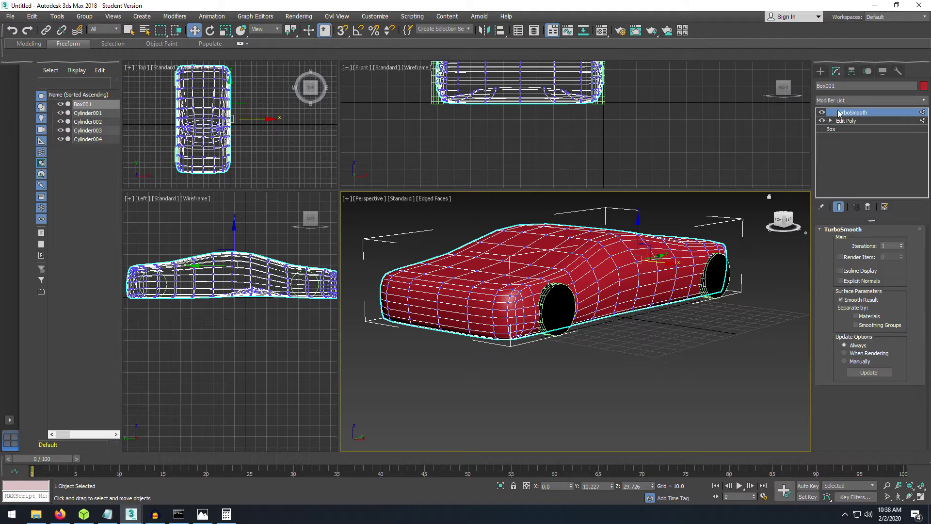
Reset the scene to an empty one and resize the viewports to give the Perspective view more room.
{"action": "left_click", "coordinate": [10, 17]}
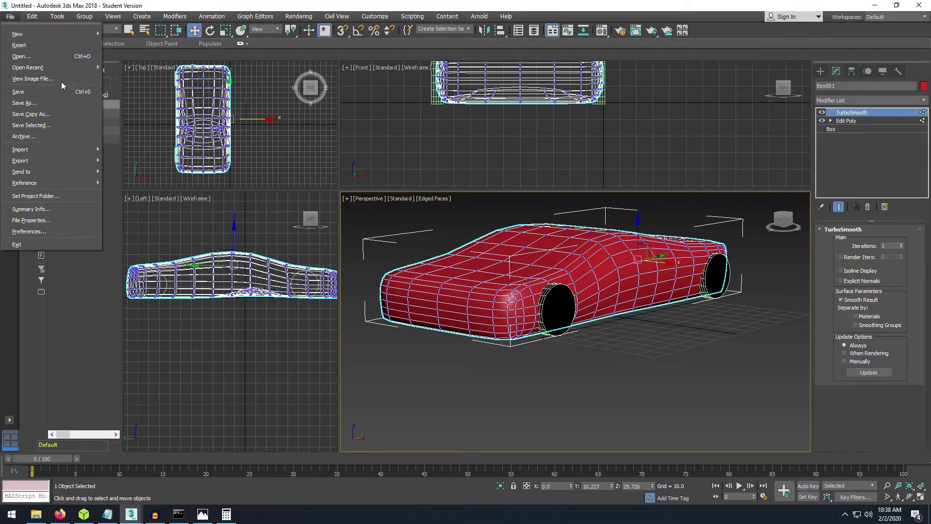
{"action": "left_click", "coordinate": [31, 45]}
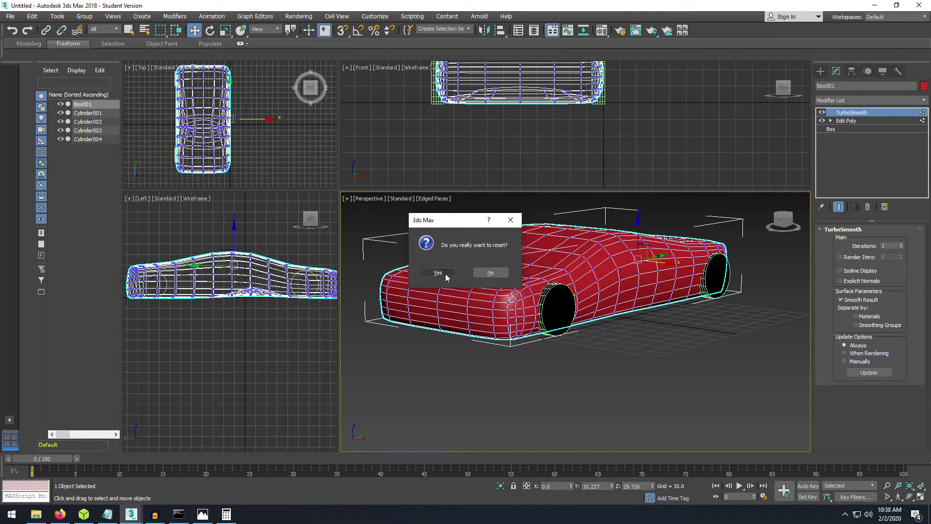
{"action": "left_click", "coordinate": [447, 274]}
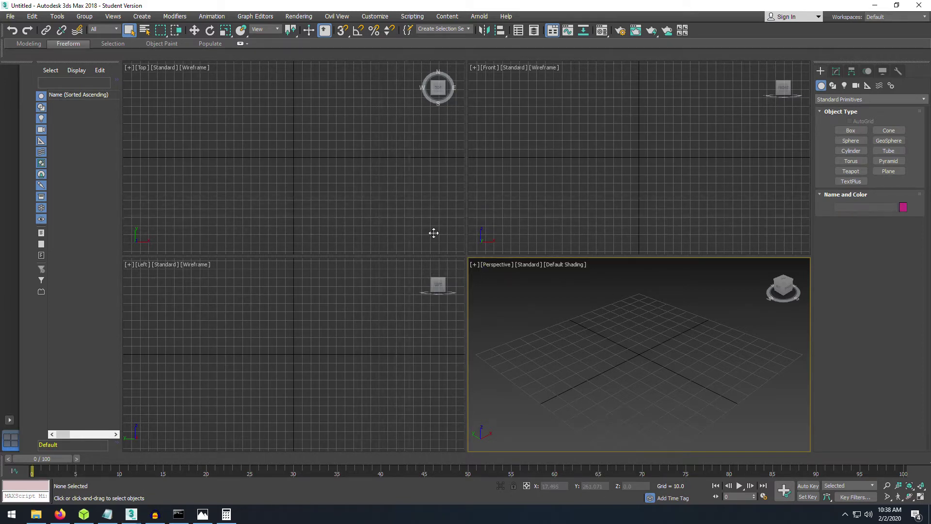
{"action": "left_click_drag", "start_coordinate": [363, 185], "coordinate": [421, 222]}
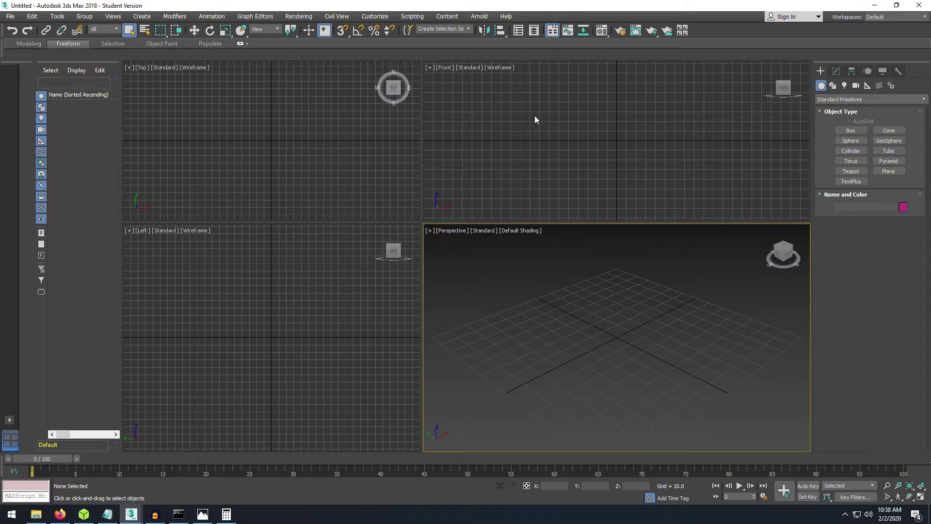
Create a box in the Left viewport about 59 long, 182 wide and 93 high.
{"action": "left_click", "coordinate": [850, 131]}
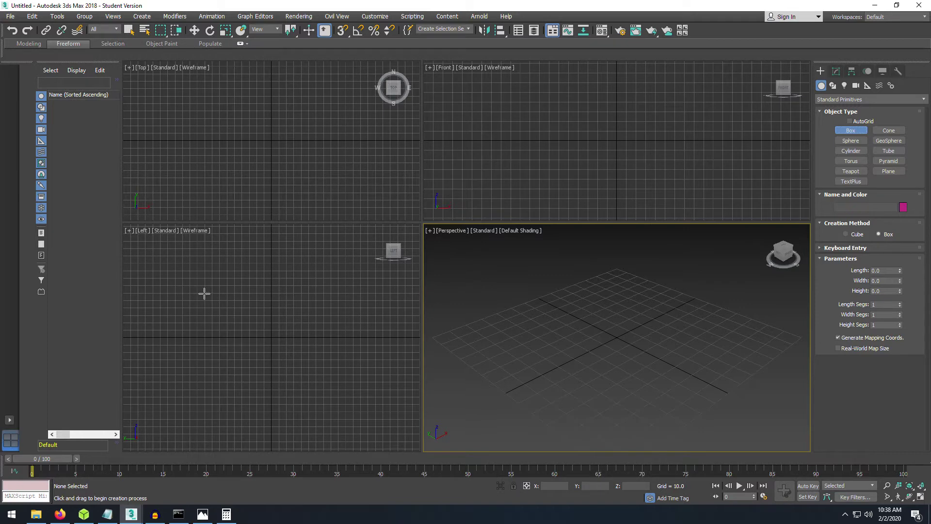
{"action": "left_click_drag", "start_coordinate": [204, 292], "coordinate": [339, 337]}
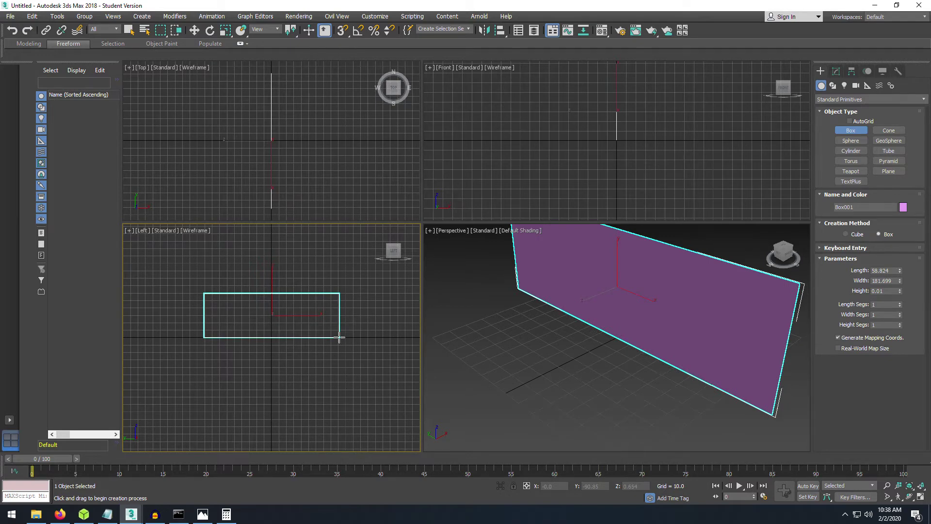
{"action": "left_click_drag", "start_coordinate": [339, 338], "coordinate": [340, 338]}
{"action": "left_click", "coordinate": [336, 270]}
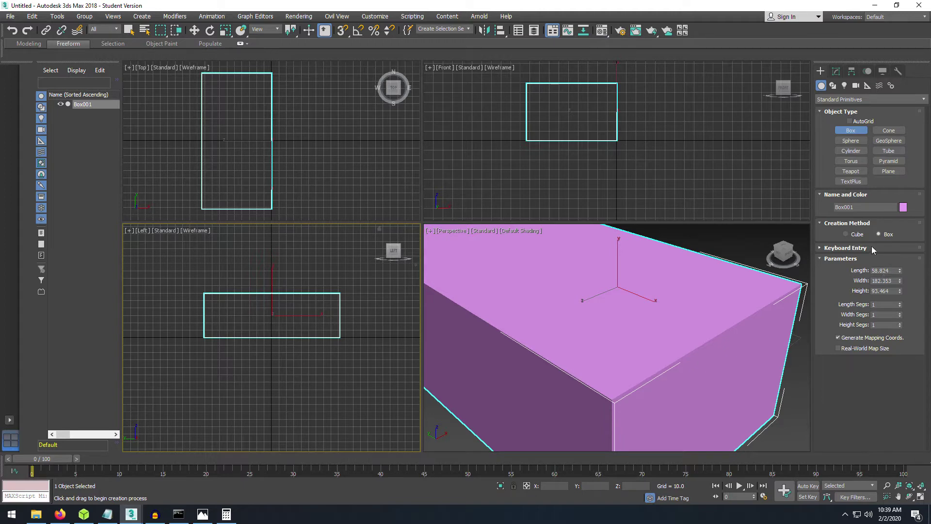
Set the box's length to 60, width to 180 and height to 90.
{"action": "left_click_drag", "start_coordinate": [892, 270], "coordinate": [863, 268]}
{"action": "type", "text": "60"}
{"action": "key", "text": "Tab"}
{"action": "type", "text": "15"}
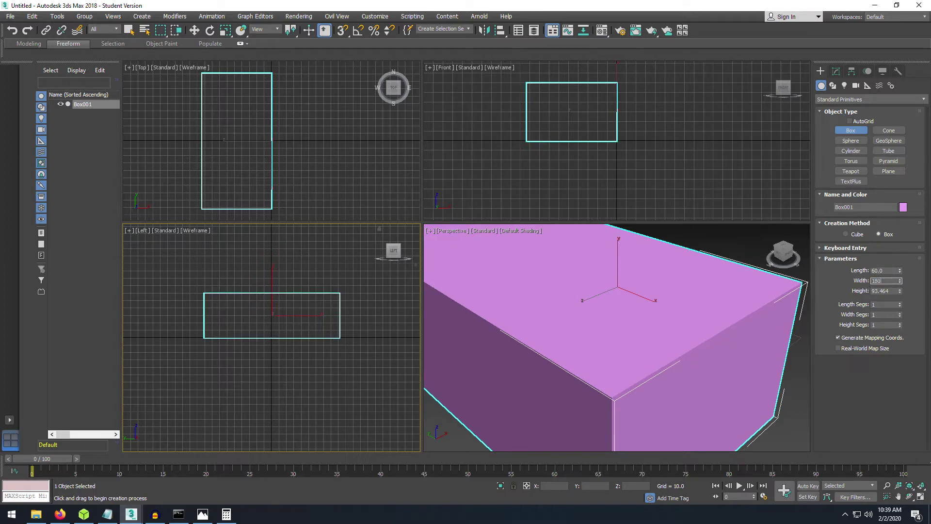
{"action": "left_click_drag", "start_coordinate": [893, 291], "coordinate": [858, 291]}
{"action": "type", "text": "90"}
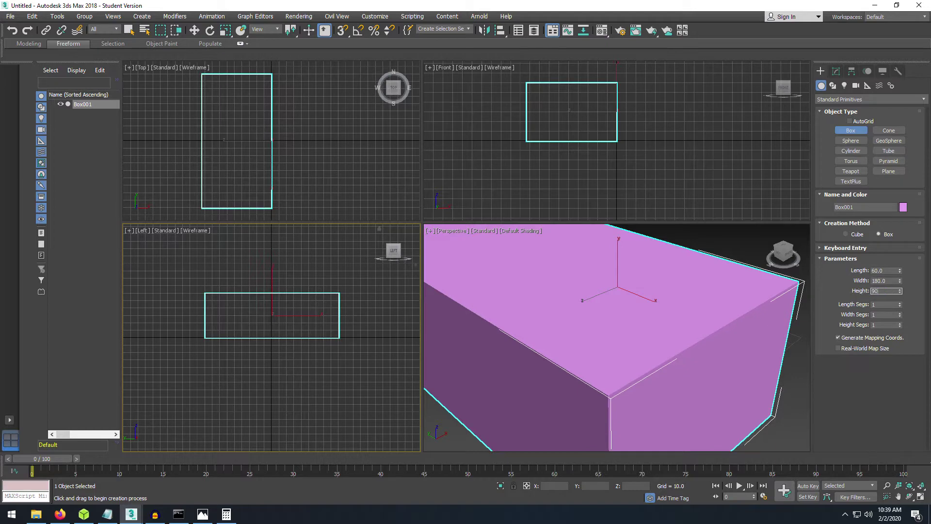
{"action": "key", "text": "Return"}
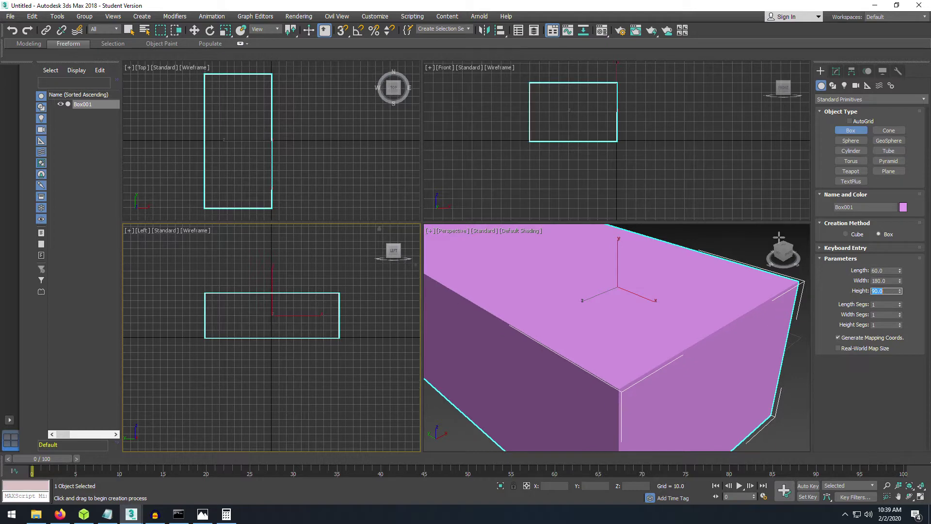
Change the box's object color to dark red from the 3ds Max palette.
{"action": "left_click_drag", "start_coordinate": [780, 253], "coordinate": [522, 324]}
{"action": "mouse_move", "coordinate": [749, 242]}
{"action": "left_mouse_down"}
{"action": "mouse_move", "coordinate": [772, 241]}
{"action": "mouse_move", "coordinate": [755, 247]}
{"action": "mouse_move", "coordinate": [772, 254]}
{"action": "mouse_move", "coordinate": [784, 235]}
{"action": "mouse_move", "coordinate": [751, 235]}
{"action": "left_mouse_up"}
{"action": "key", "text": "z"}
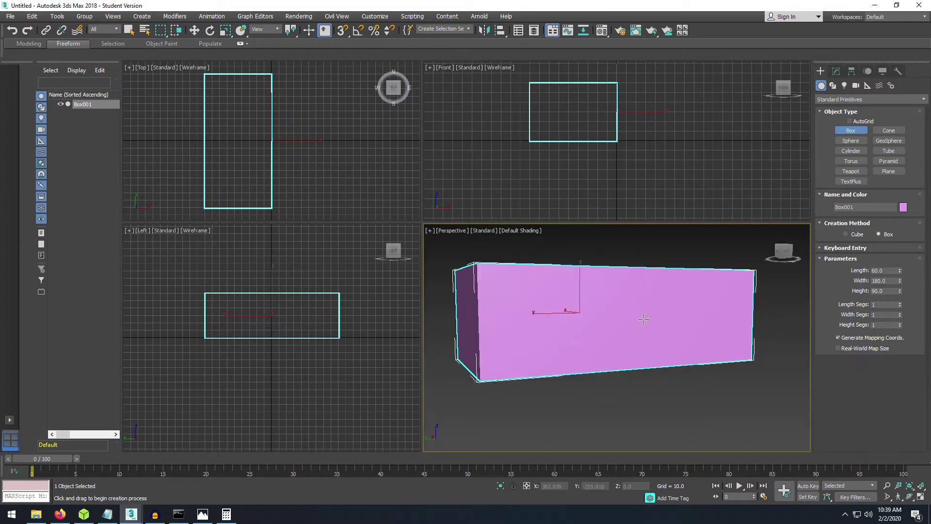
{"action": "scroll", "coordinate": [645, 317], "scroll_direction": "up", "scroll_amount": 2}
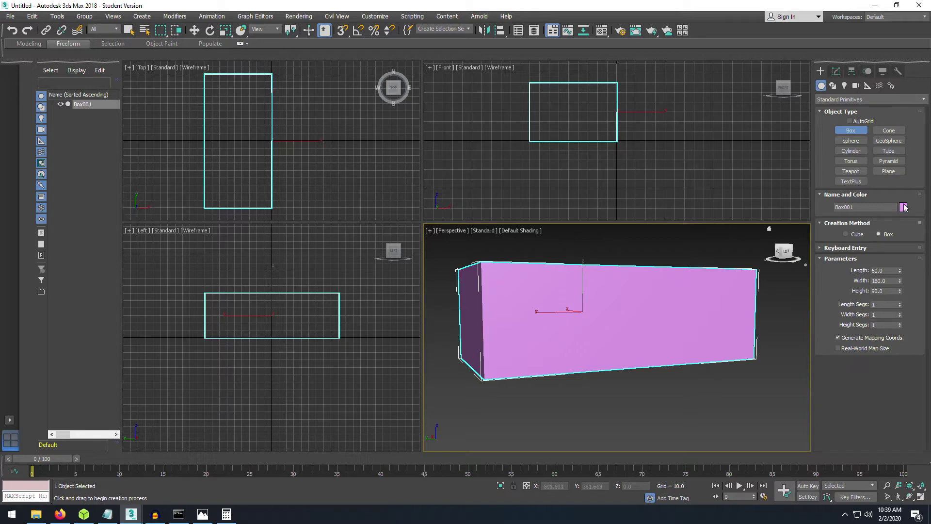
{"action": "left_click", "coordinate": [902, 207]}
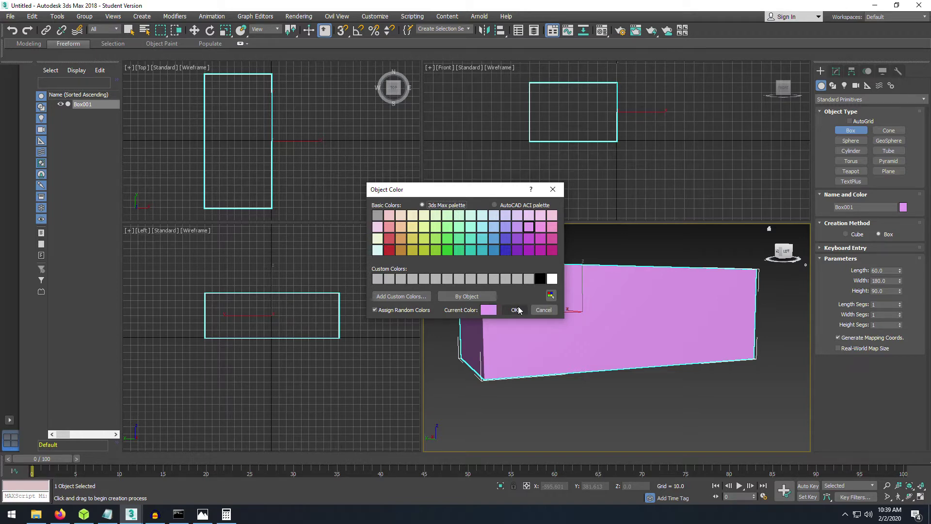
{"action": "left_click_drag", "start_coordinate": [487, 185], "coordinate": [469, 147]}
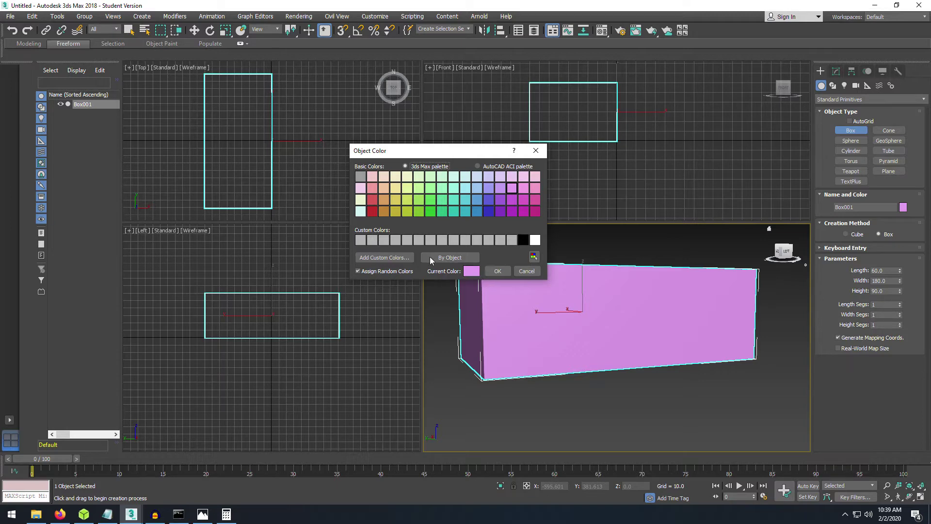
{"action": "left_click", "coordinate": [372, 211]}
{"action": "left_click", "coordinate": [497, 271]}
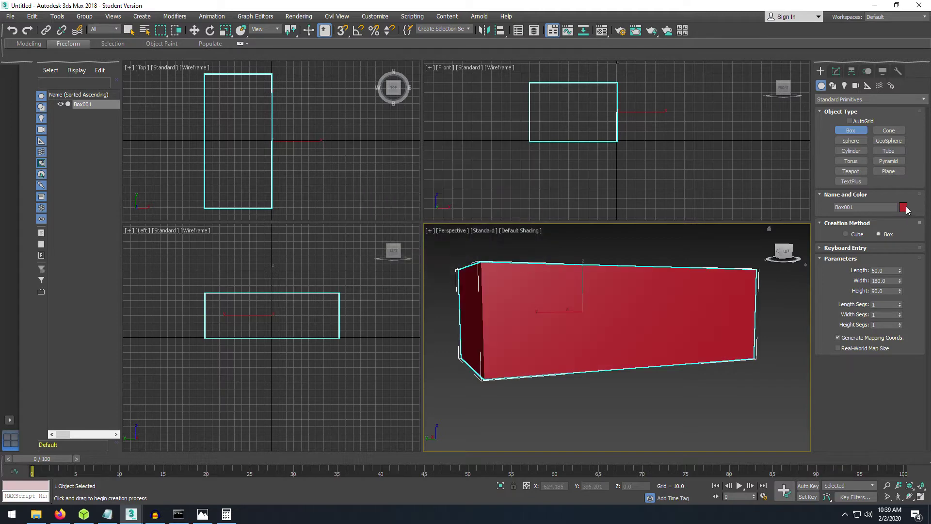
Rename the box as Car.
{"action": "left_click", "coordinate": [861, 207]}
{"action": "type", "text": "Car."}
{"action": "key", "text": "Return"}
{"action": "left_click", "coordinate": [867, 209]}
{"action": "key", "text": "Return"}
Set the box's length, width and height segments to 2 each.
{"action": "mouse_move", "coordinate": [783, 252]}
{"action": "left_mouse_down"}
{"action": "mouse_move", "coordinate": [805, 271]}
{"action": "mouse_move", "coordinate": [794, 267]}
{"action": "mouse_move", "coordinate": [800, 249]}
{"action": "left_mouse_up"}
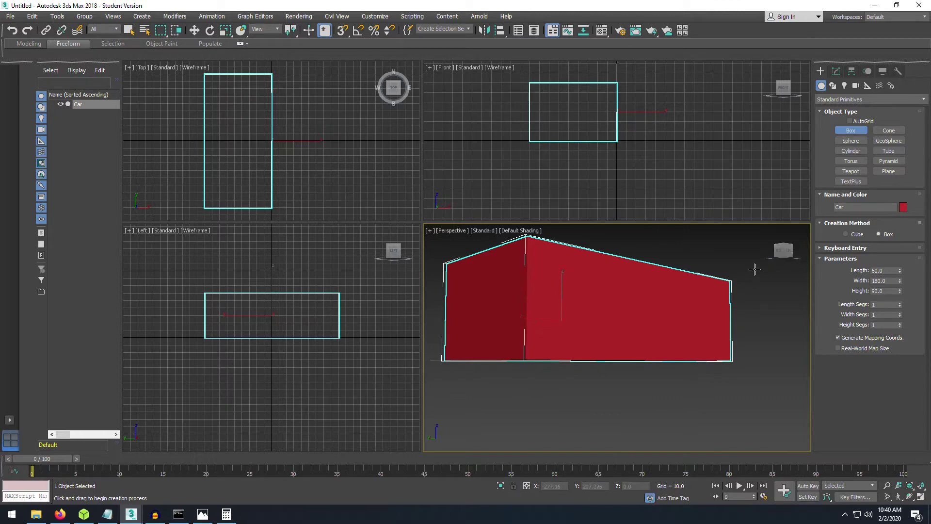
{"action": "left_click", "coordinate": [878, 305]}
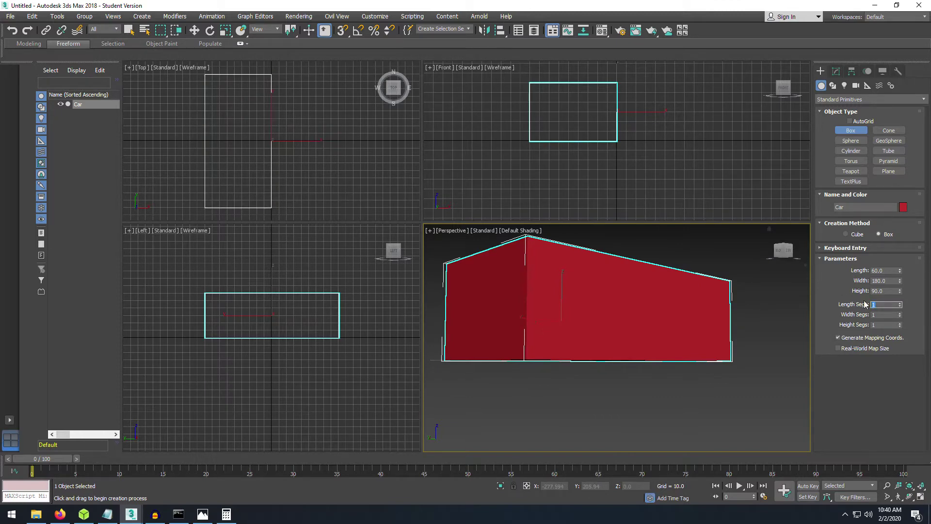
{"action": "type", "text": "2"}
{"action": "left_click", "coordinate": [881, 314]}
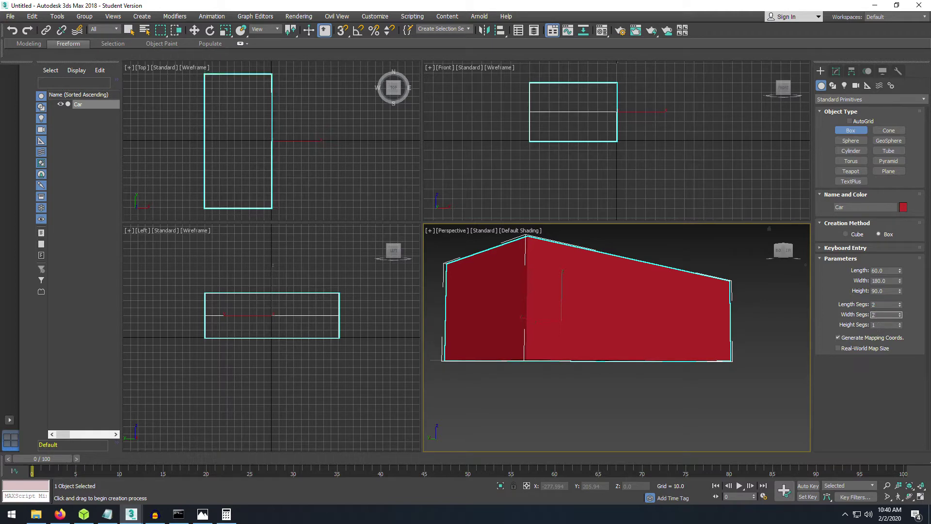
{"action": "left_click", "coordinate": [882, 325]}
{"action": "type", "text": "2"}
Display edged faces on the box in the Perspective viewport.
{"action": "left_click_drag", "start_coordinate": [779, 252], "coordinate": [778, 285]}
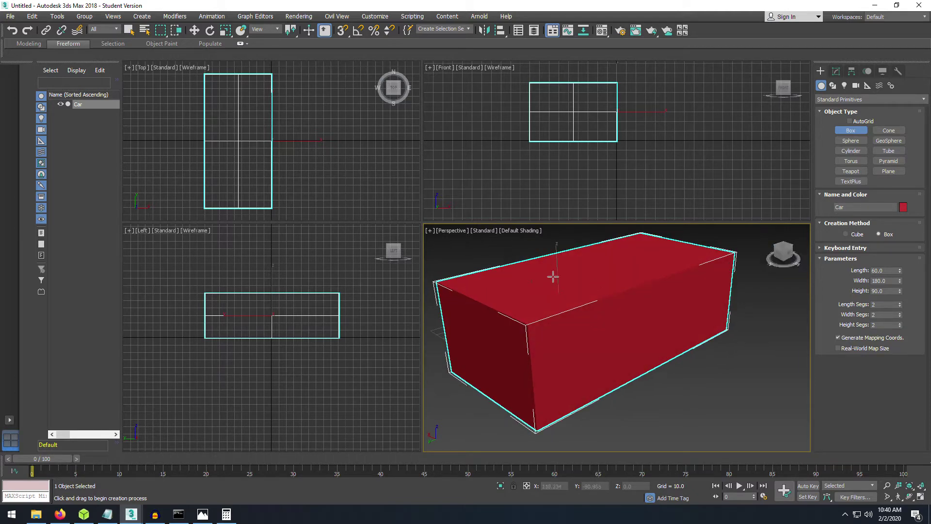
{"action": "left_click", "coordinate": [520, 232]}
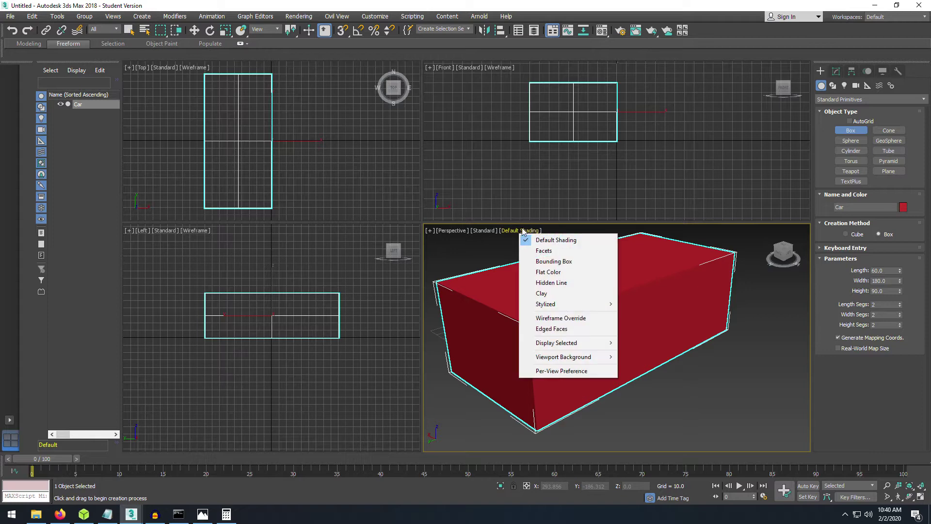
{"action": "left_click", "coordinate": [551, 330]}
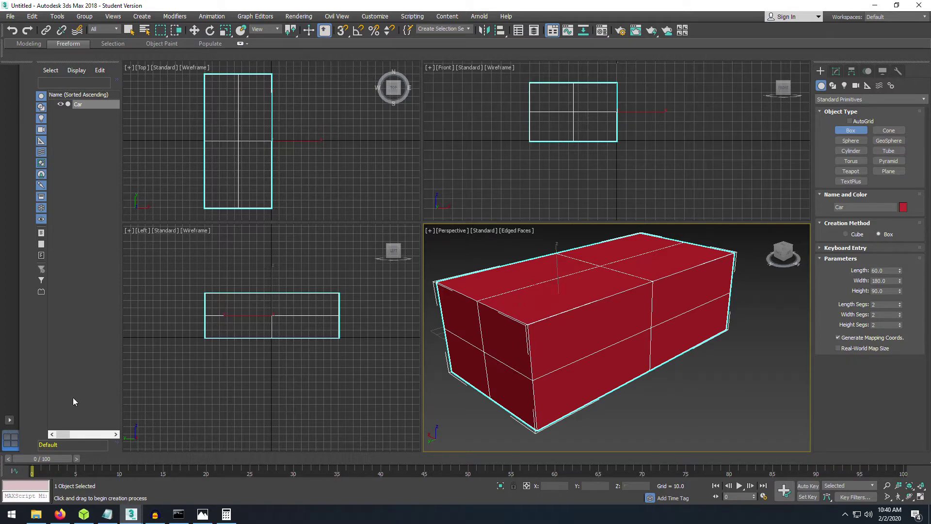
Add a single-viewport layout and switch its view from Top to Perspective.
{"action": "left_click", "coordinate": [8, 422]}
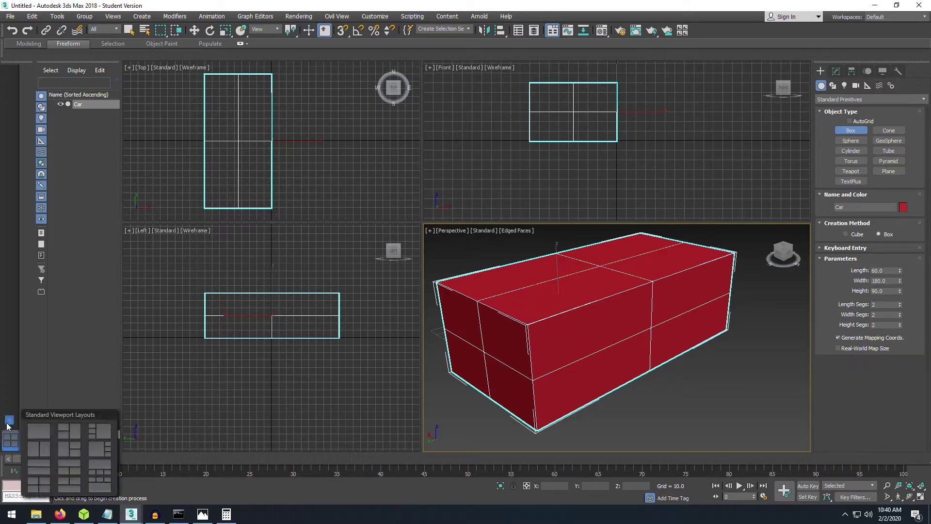
{"action": "left_click", "coordinate": [39, 431]}
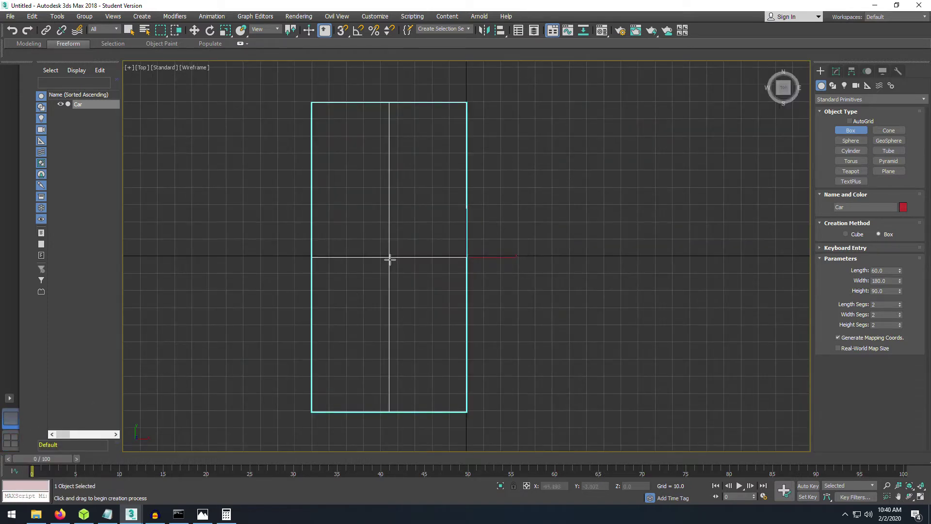
{"action": "left_click", "coordinate": [144, 69]}
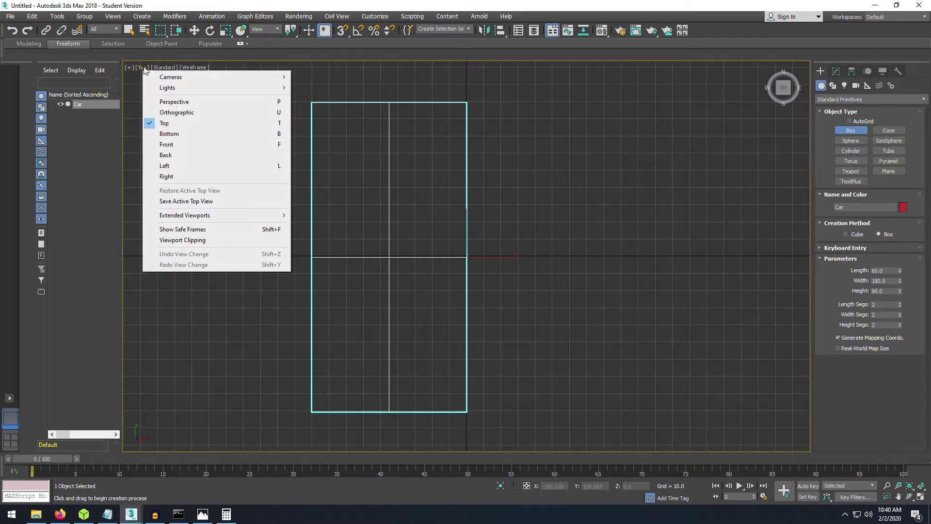
{"action": "left_click", "coordinate": [176, 102]}
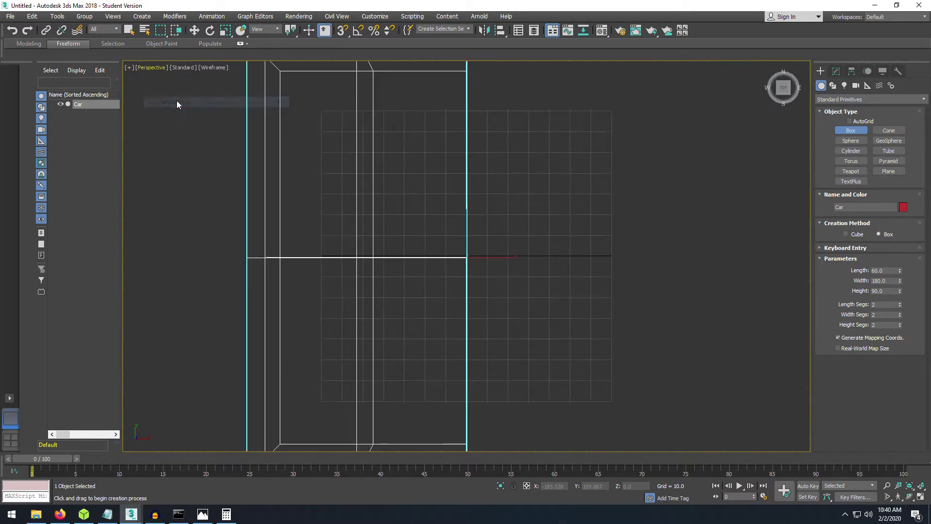
{"action": "left_click", "coordinate": [183, 67]}
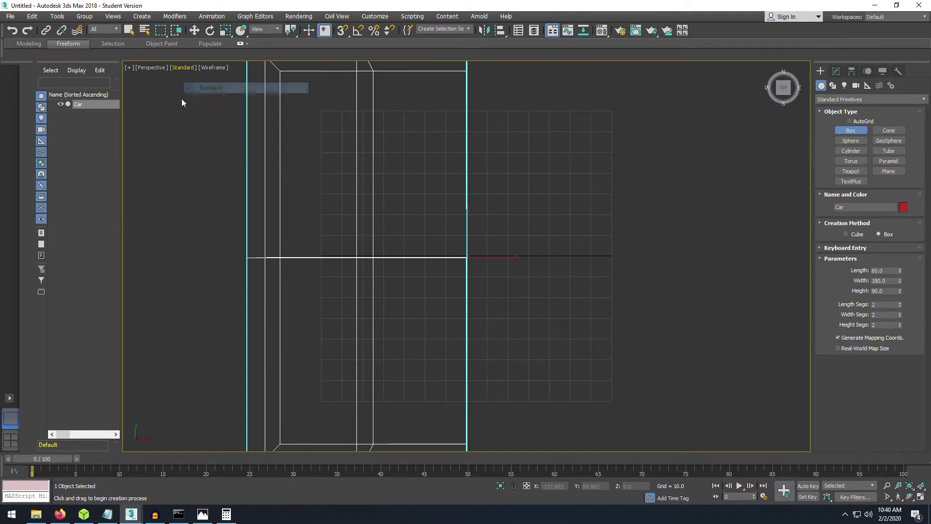
Set the maximized Perspective viewport to Default Shading with Edged Faces.
{"action": "left_click", "coordinate": [219, 68]}
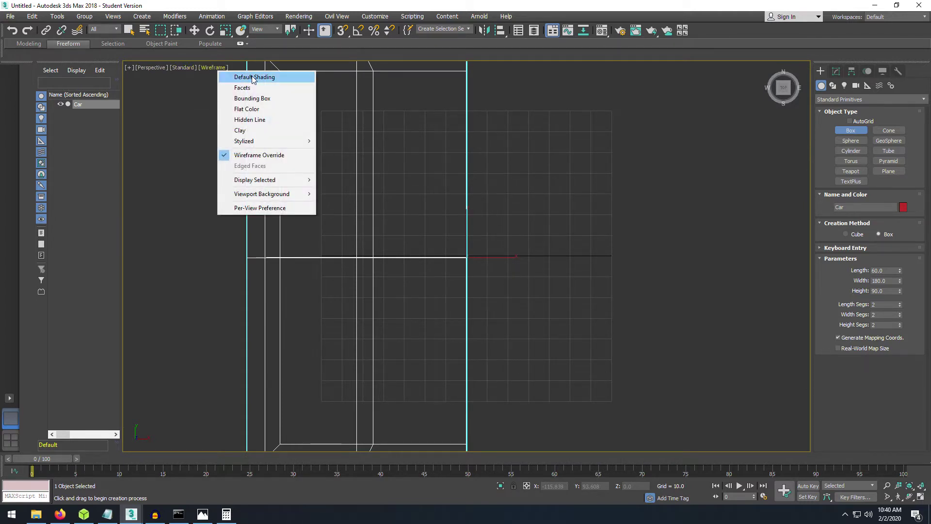
{"action": "left_click", "coordinate": [251, 76]}
{"action": "left_click", "coordinate": [218, 68]}
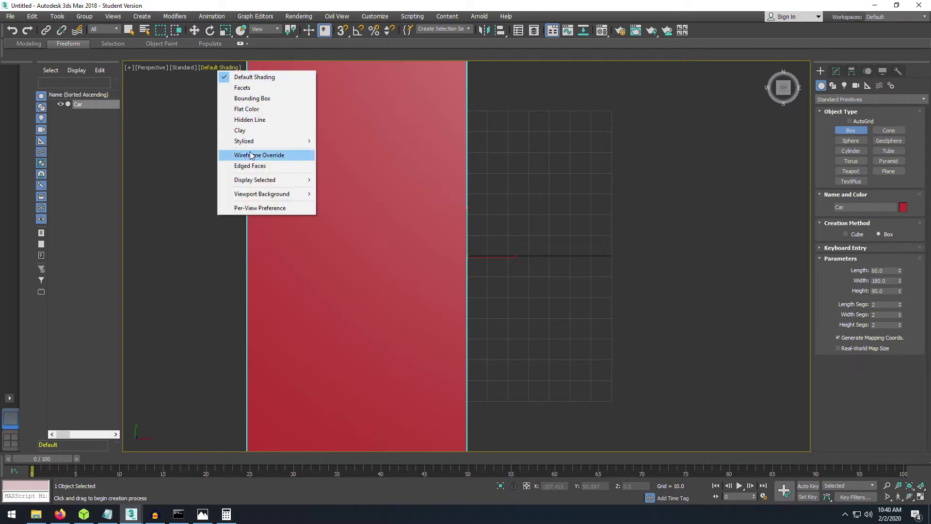
{"action": "left_click", "coordinate": [252, 166]}
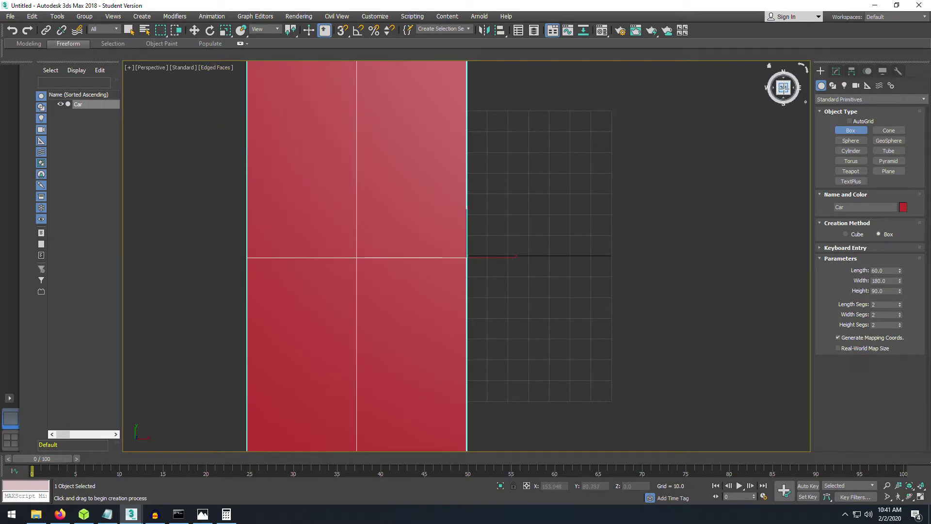
{"action": "left_click_drag", "start_coordinate": [784, 89], "coordinate": [767, 47]}
{"action": "middle_click_drag", "start_coordinate": [612, 230], "coordinate": [582, 227]}
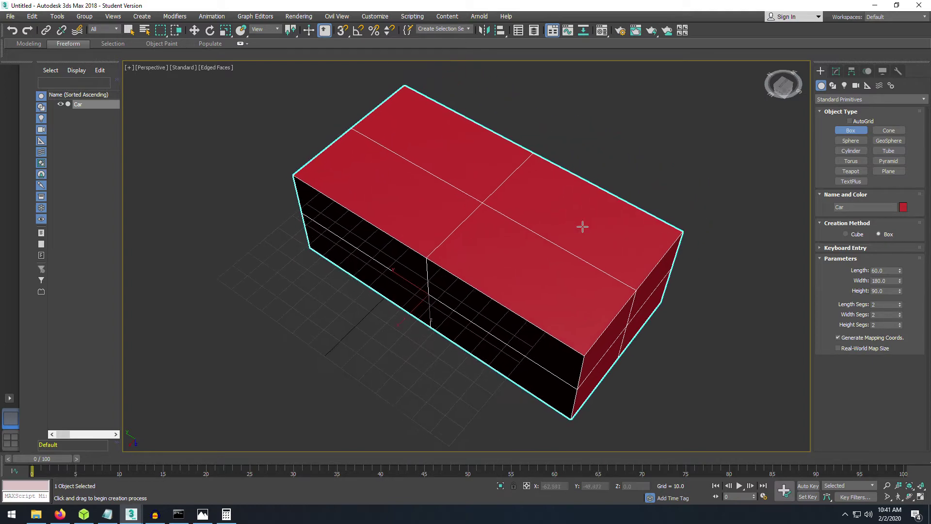
{"action": "scroll", "coordinate": [584, 226], "scroll_direction": "up", "scroll_amount": 3}
{"action": "scroll", "coordinate": [718, 160], "scroll_direction": "down", "scroll_amount": 4}
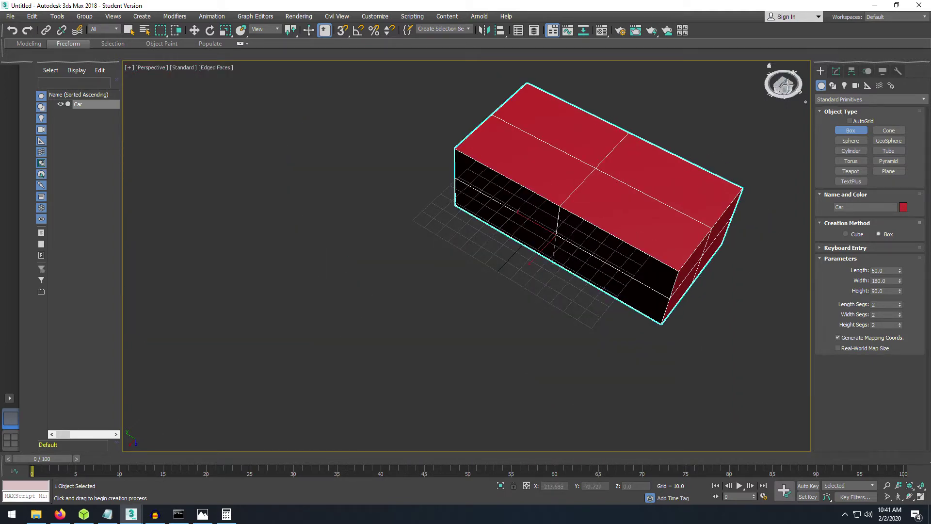
{"action": "left_click_drag", "start_coordinate": [783, 81], "coordinate": [368, 132]}
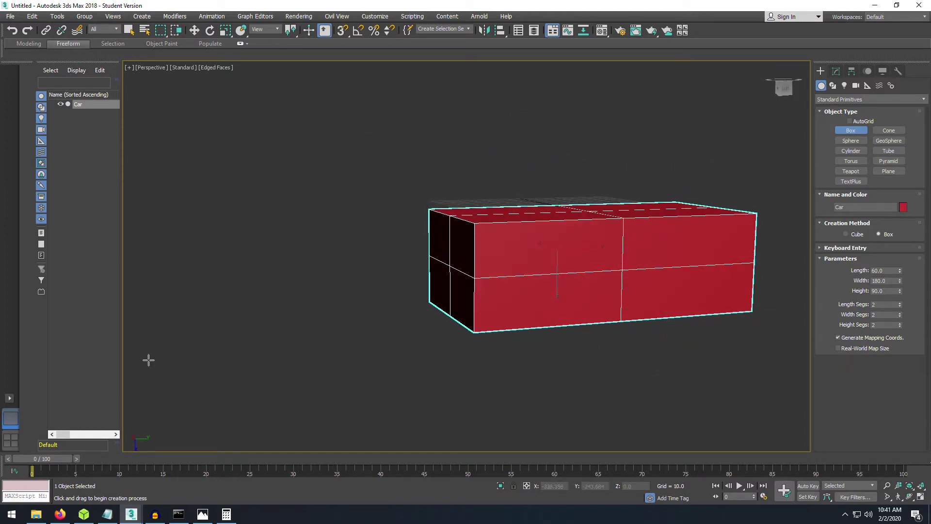
Restore the four-viewport layout and move the Car box along X to about 44.4, centring it on the grid in the Top view.
{"action": "left_click", "coordinate": [16, 432]}
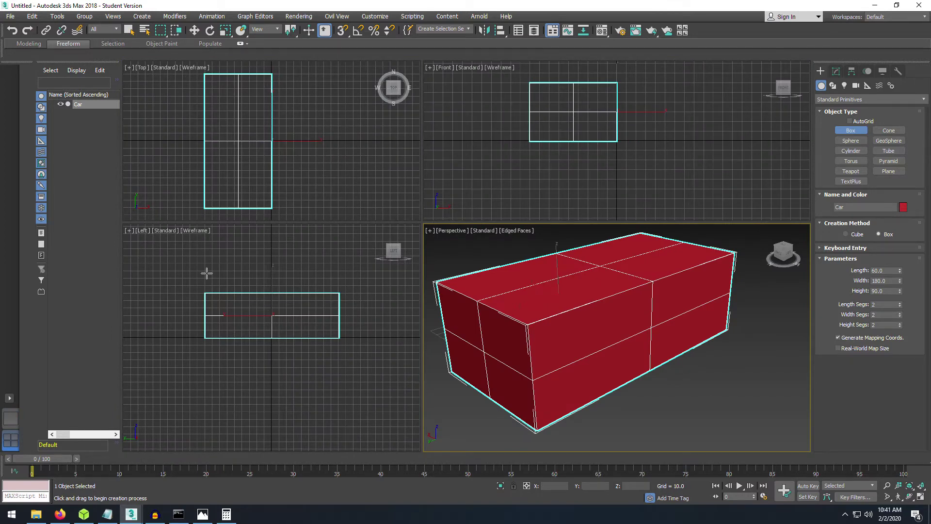
{"action": "left_click", "coordinate": [81, 105]}
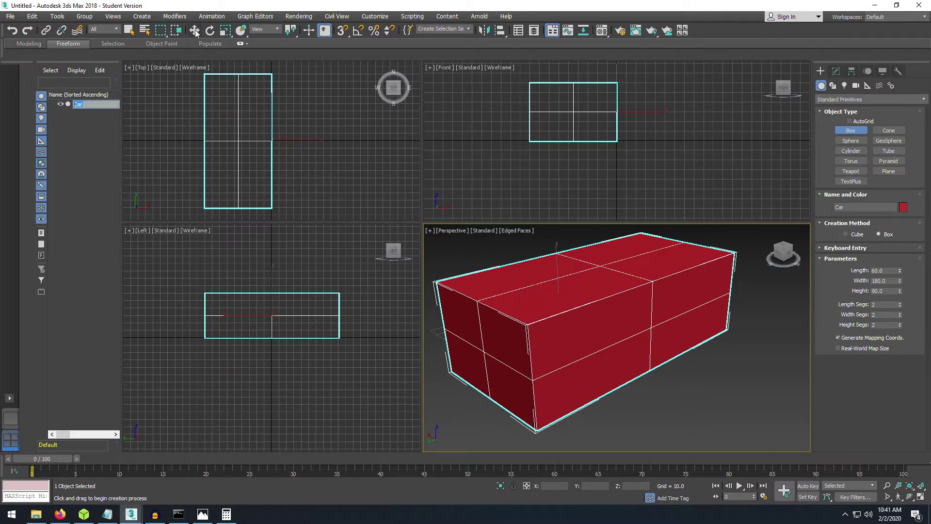
{"action": "left_click", "coordinate": [194, 31]}
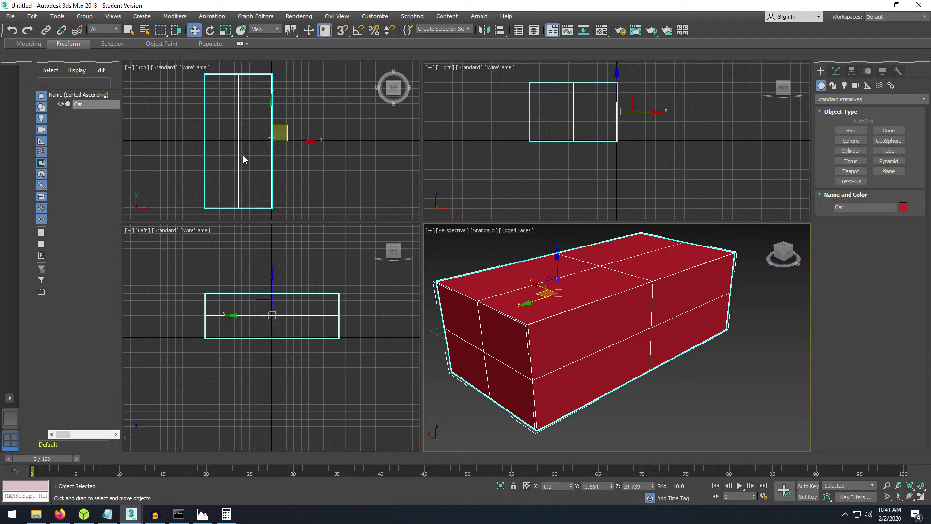
{"action": "left_click", "coordinate": [330, 136]}
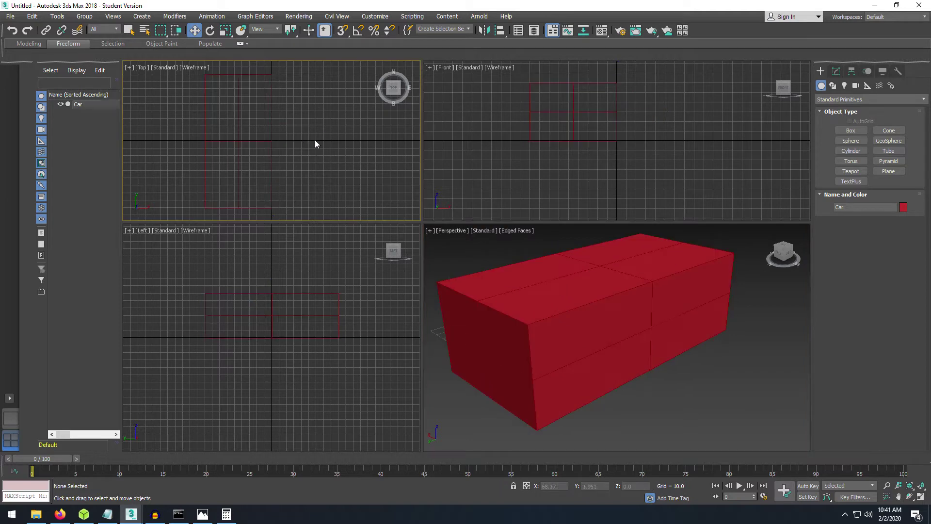
{"action": "left_click", "coordinate": [81, 105]}
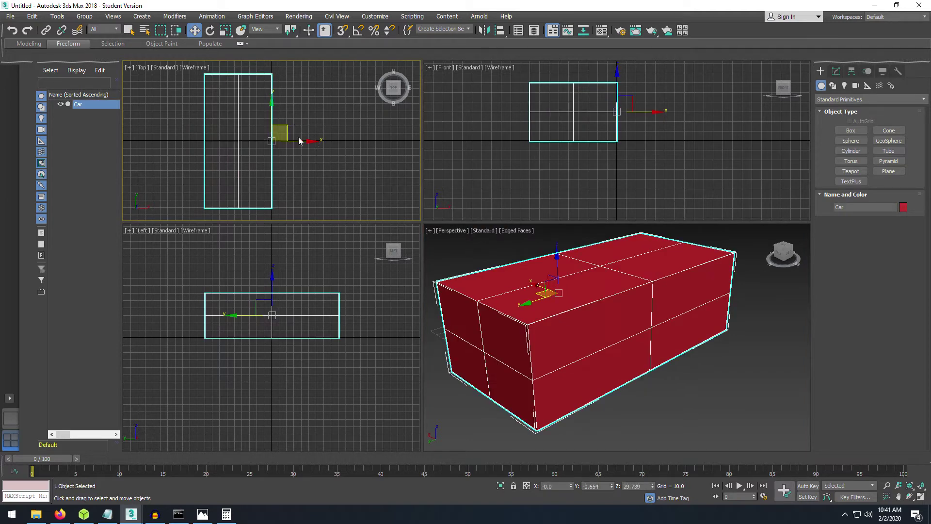
{"action": "left_click_drag", "start_coordinate": [309, 140], "coordinate": [343, 142]}
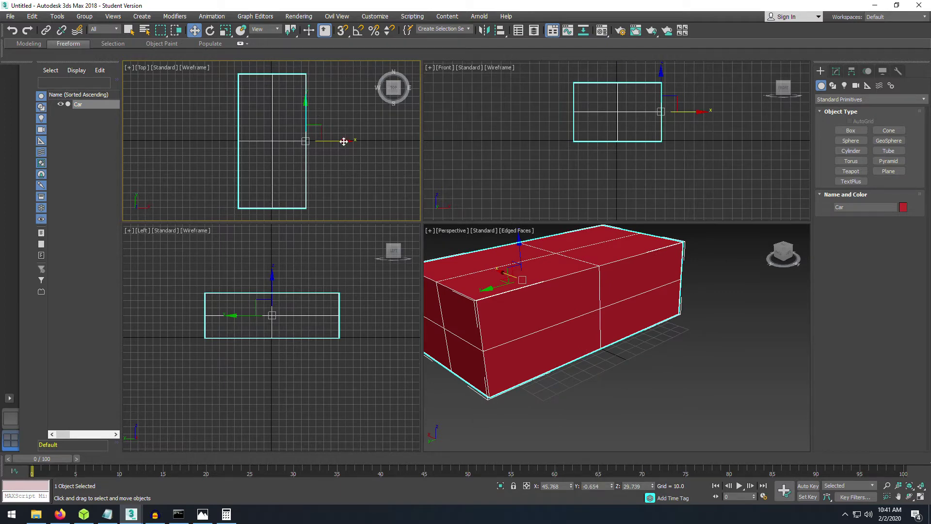
{"action": "left_click_drag", "start_coordinate": [344, 141], "coordinate": [342, 141]}
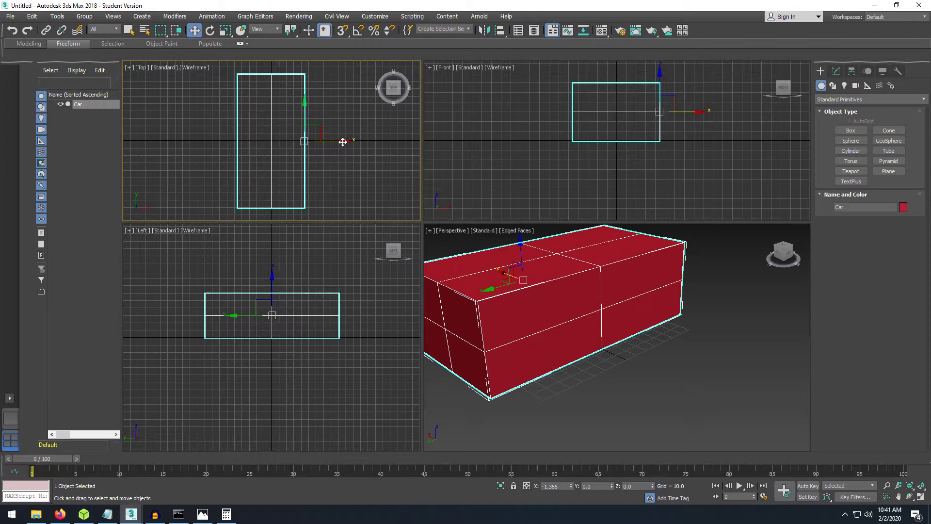
Raise the Car box slightly in the Left view to Z about 30.3 so its base sits on the ground line, keeping it selected.
{"action": "left_click", "coordinate": [273, 280]}
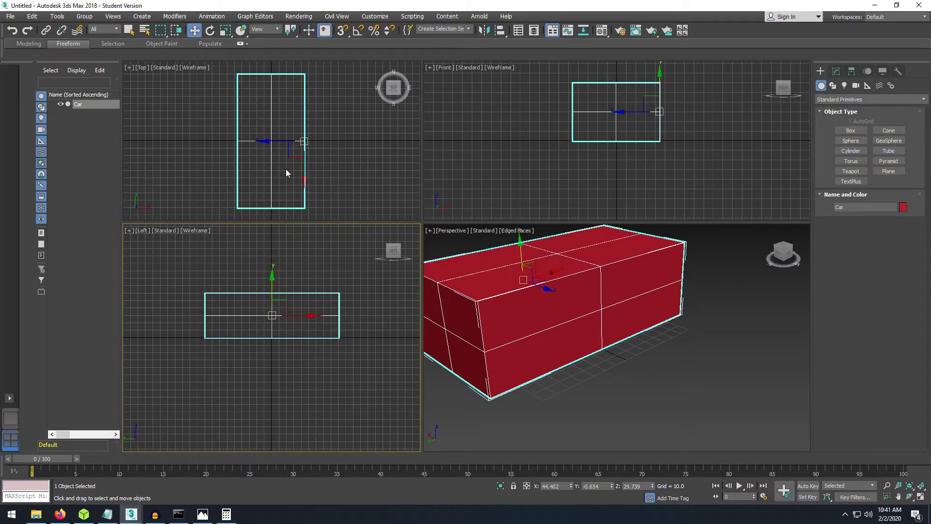
{"action": "mouse_move", "coordinate": [270, 278]}
{"action": "left_mouse_down"}
{"action": "mouse_move", "coordinate": [272, 301]}
{"action": "mouse_move", "coordinate": [287, 277]}
{"action": "left_mouse_up"}
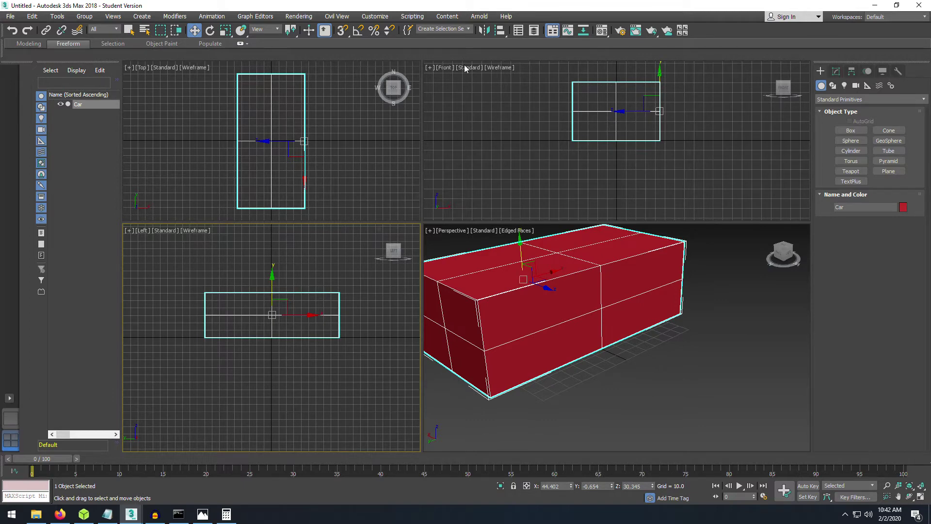
{"action": "left_click", "coordinate": [660, 73]}
{"action": "left_click", "coordinate": [662, 74]}
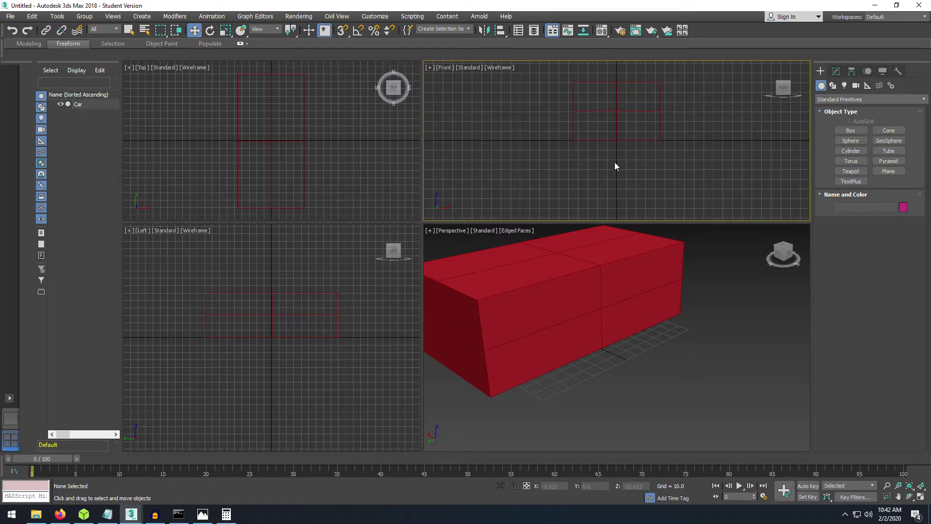
{"action": "left_click", "coordinate": [79, 104]}
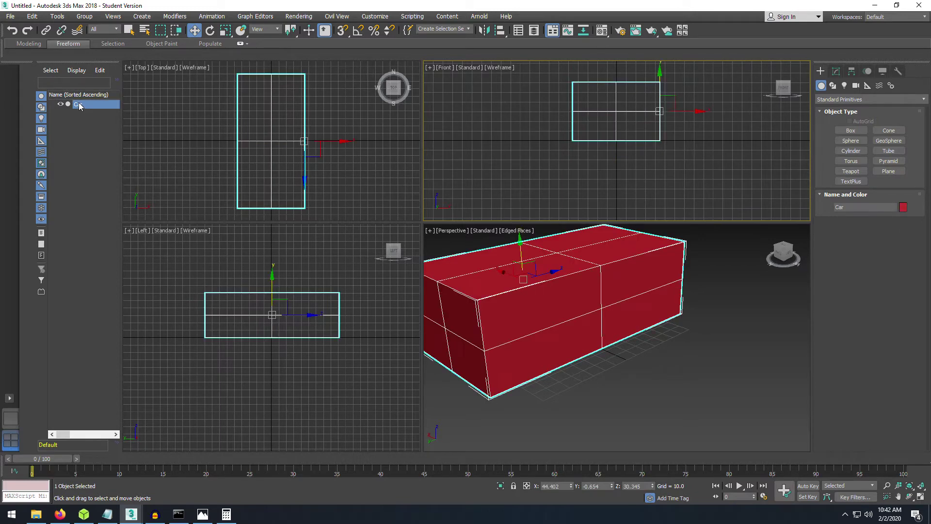
{"action": "middle_click_drag", "start_coordinate": [542, 270], "coordinate": [306, 367], "text": "alt"}
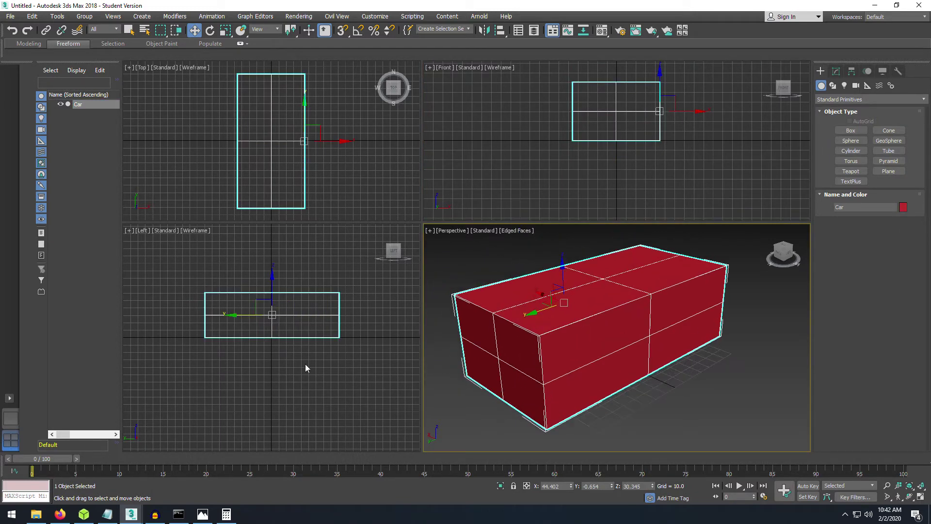
Switch to the single Perspective viewport layout and show the box at a three-quarter angle from above.
{"action": "left_click", "coordinate": [11, 418]}
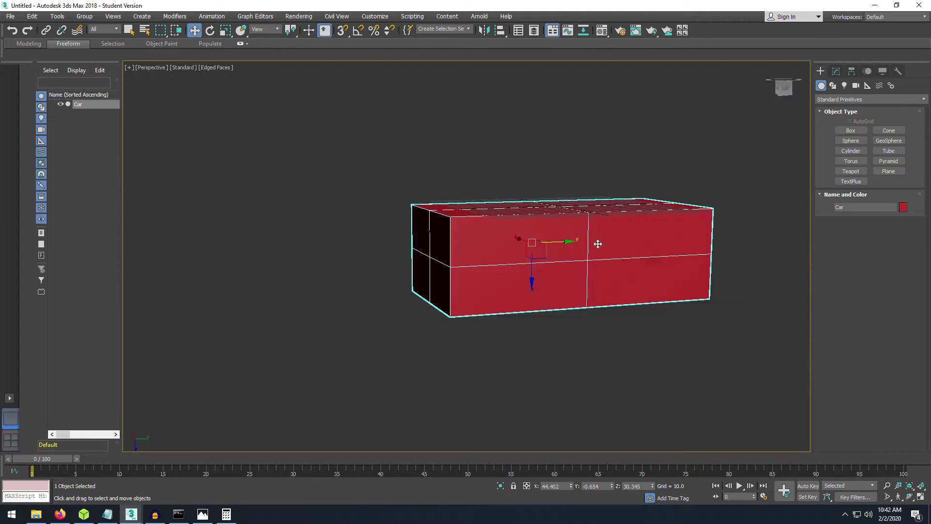
{"action": "scroll", "coordinate": [599, 244], "scroll_direction": "up", "scroll_amount": 3}
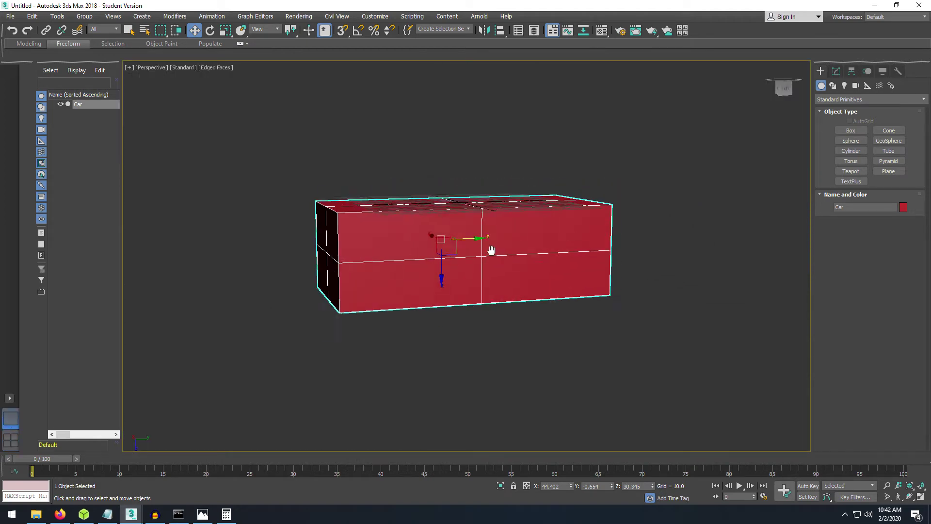
{"action": "left_click", "coordinate": [786, 91]}
{"action": "left_click_drag", "start_coordinate": [785, 91], "coordinate": [782, 119]}
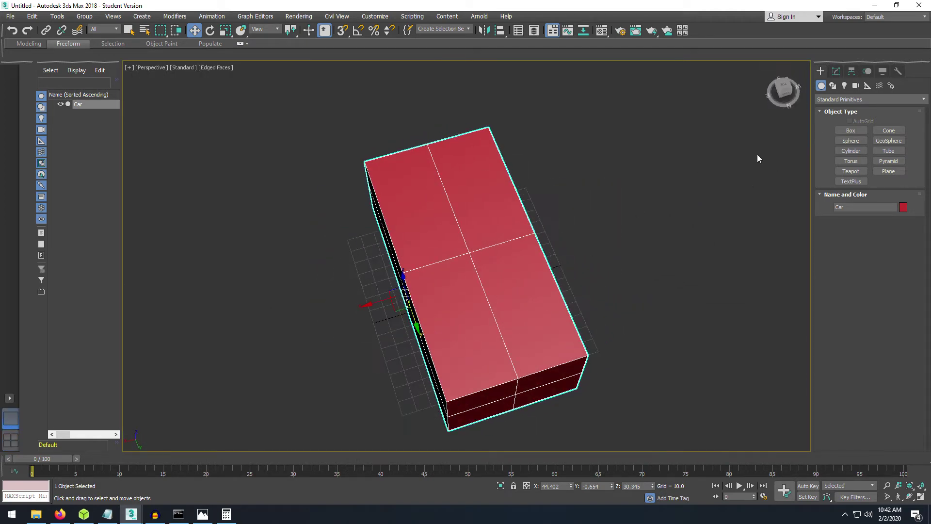
{"action": "left_click", "coordinate": [791, 96]}
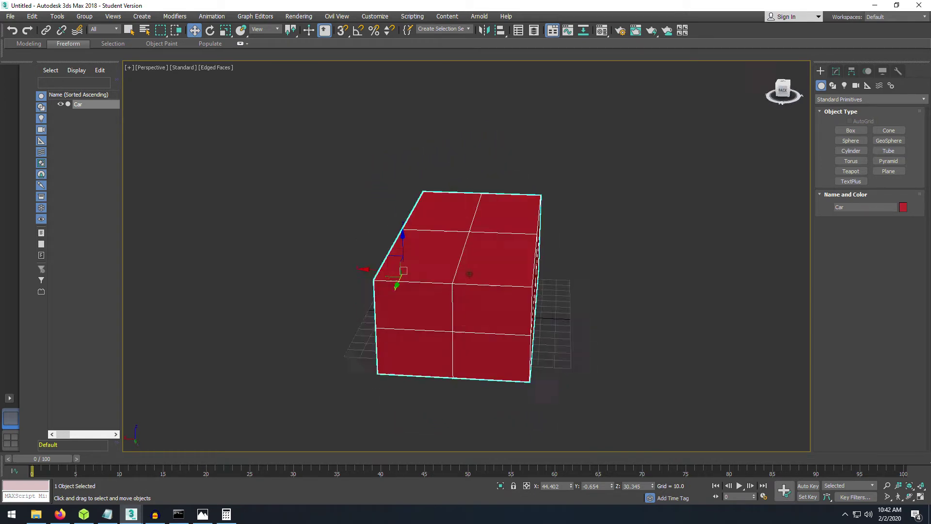
{"action": "middle_click_drag", "start_coordinate": [468, 273], "coordinate": [469, 273], "text": "alt"}
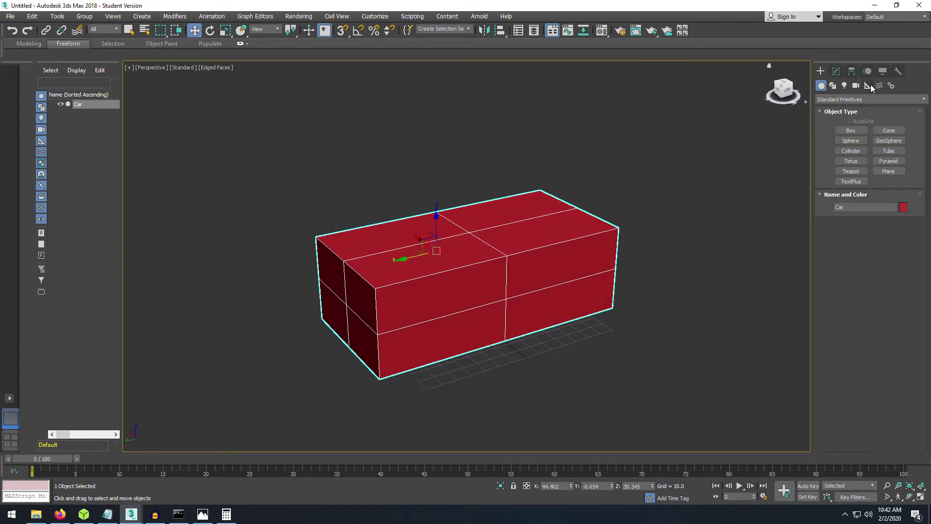
Add an Edit Poly modifier to the Car box.
{"action": "left_click", "coordinate": [838, 71]}
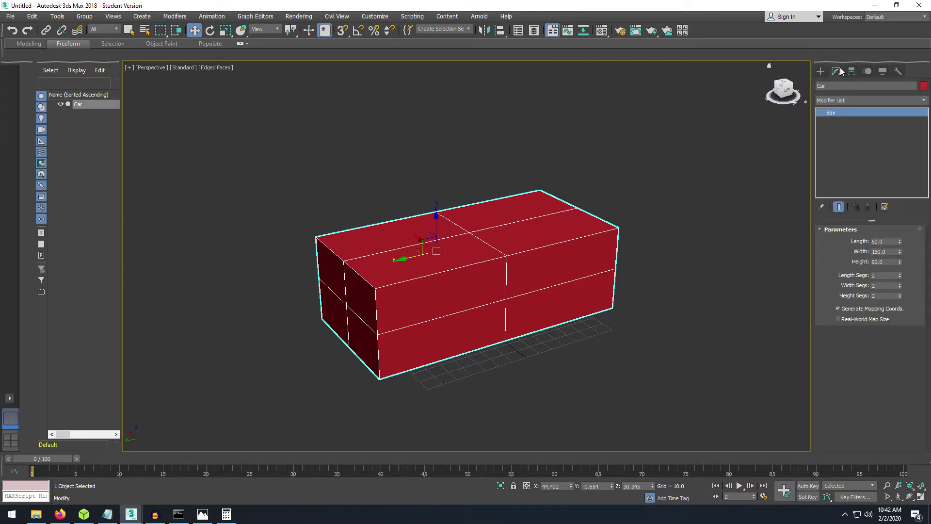
{"action": "left_click", "coordinate": [853, 98]}
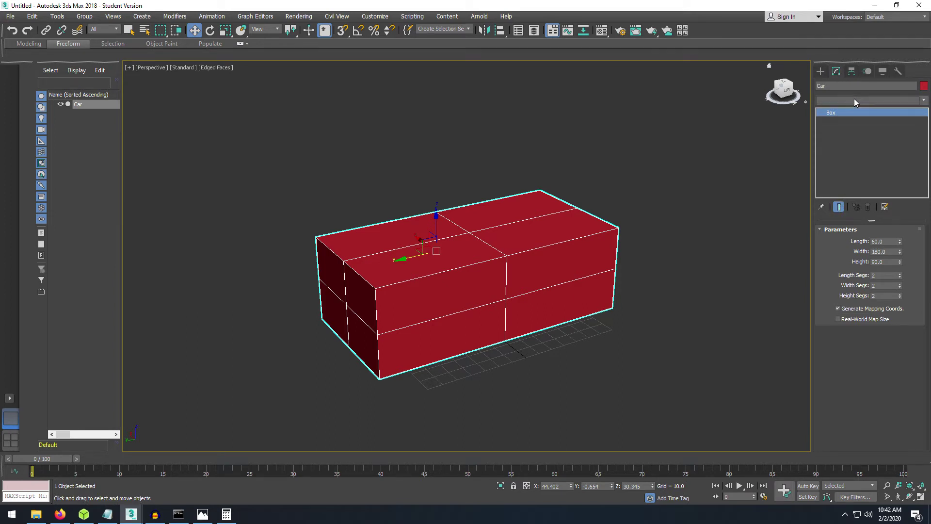
{"action": "scroll", "coordinate": [865, 316], "scroll_direction": "down", "scroll_amount": 9}
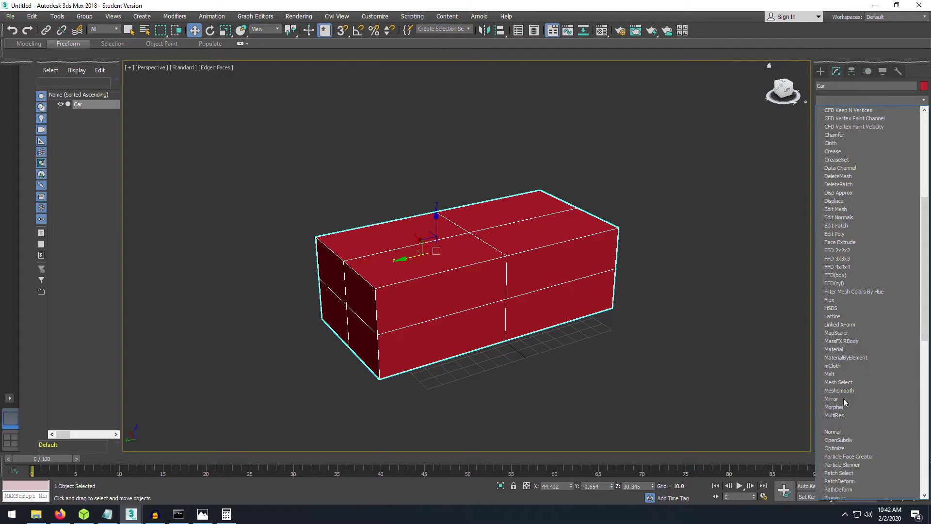
{"action": "scroll", "coordinate": [846, 383], "scroll_direction": "down", "scroll_amount": 3}
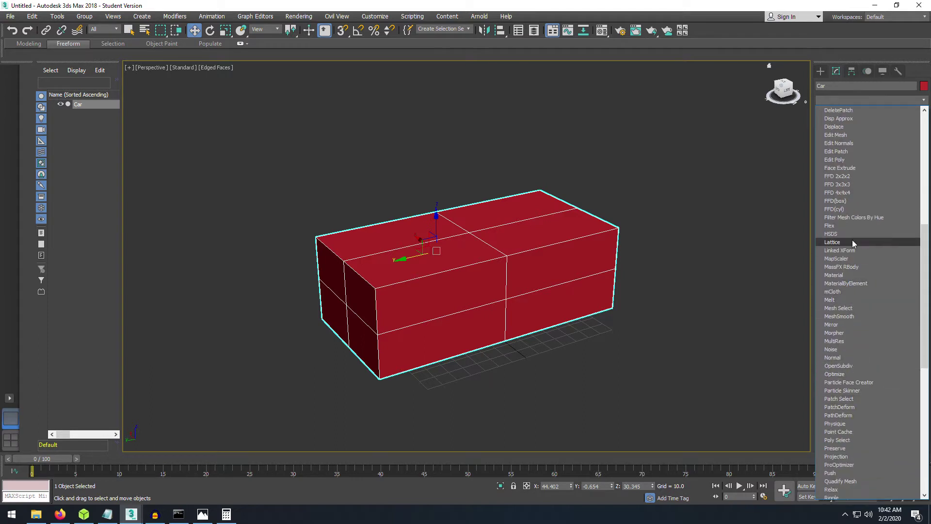
{"action": "scroll", "coordinate": [849, 271], "scroll_direction": "up", "scroll_amount": 4}
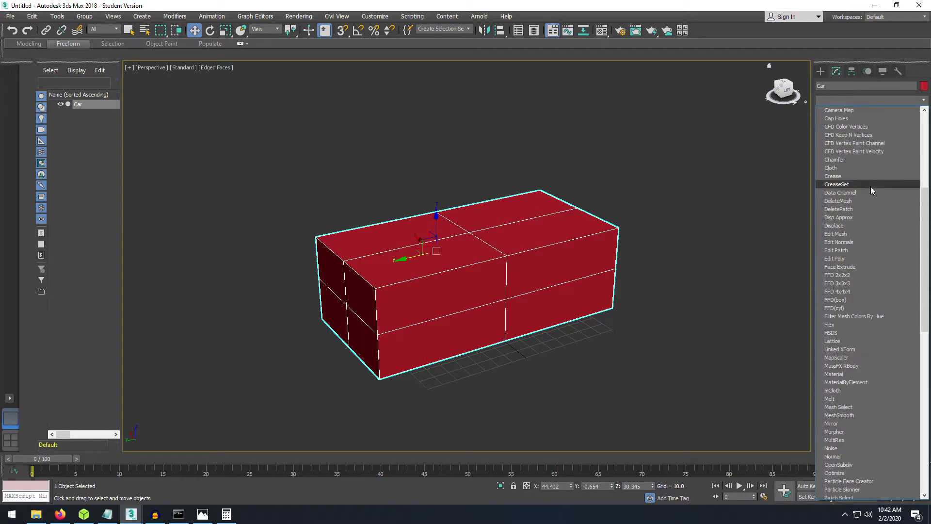
{"action": "left_click", "coordinate": [840, 259]}
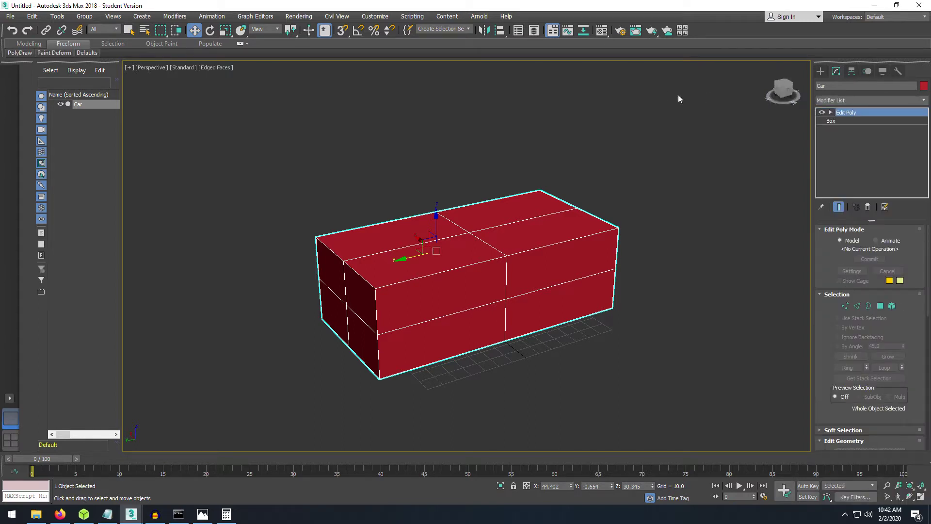
Activate the Vertex sub-object level of the Edit Poly modifier and face the car's left side squarely.
{"action": "left_click", "coordinate": [832, 113]}
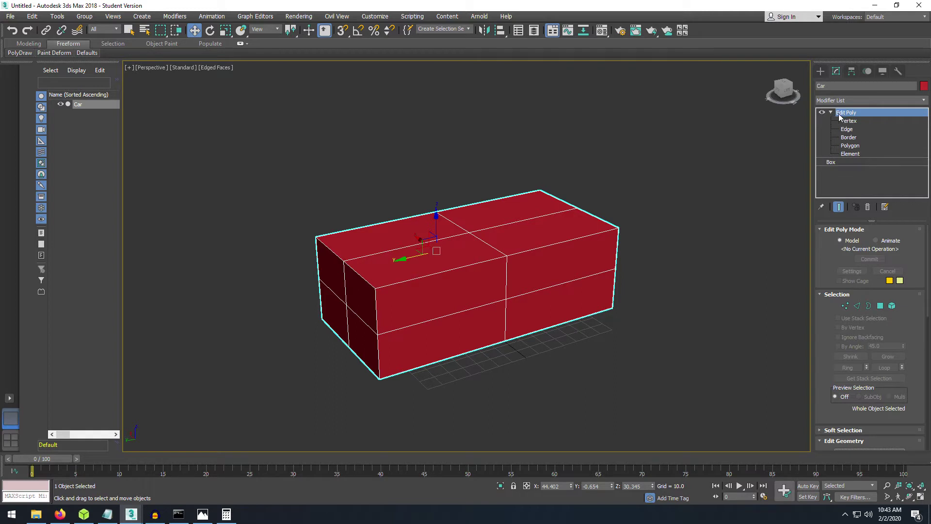
{"action": "left_click", "coordinate": [849, 121]}
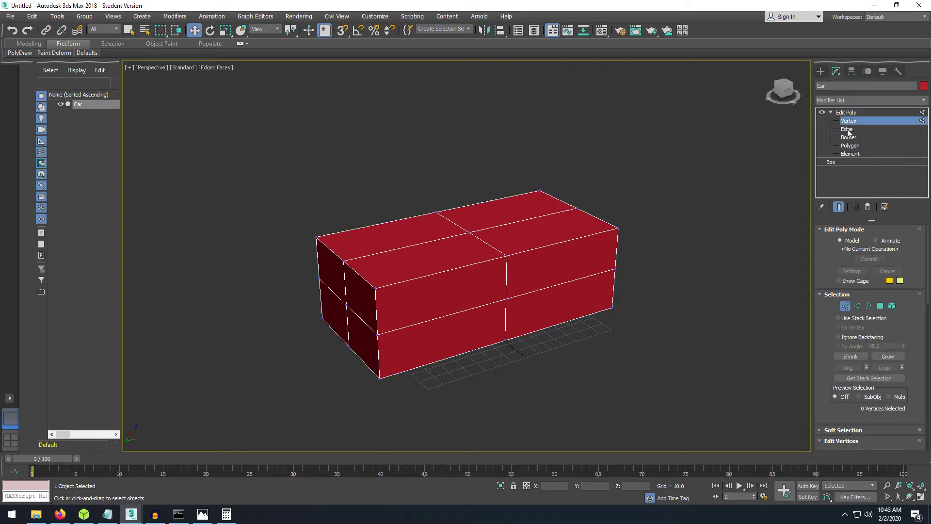
{"action": "left_click", "coordinate": [847, 129]}
{"action": "left_click", "coordinate": [848, 137]}
{"action": "left_click", "coordinate": [852, 146]}
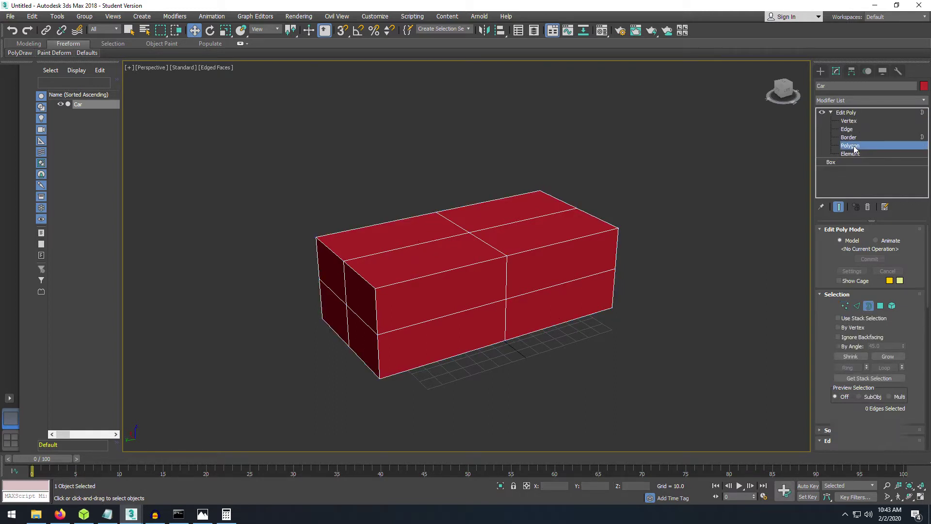
{"action": "left_click", "coordinate": [853, 121]}
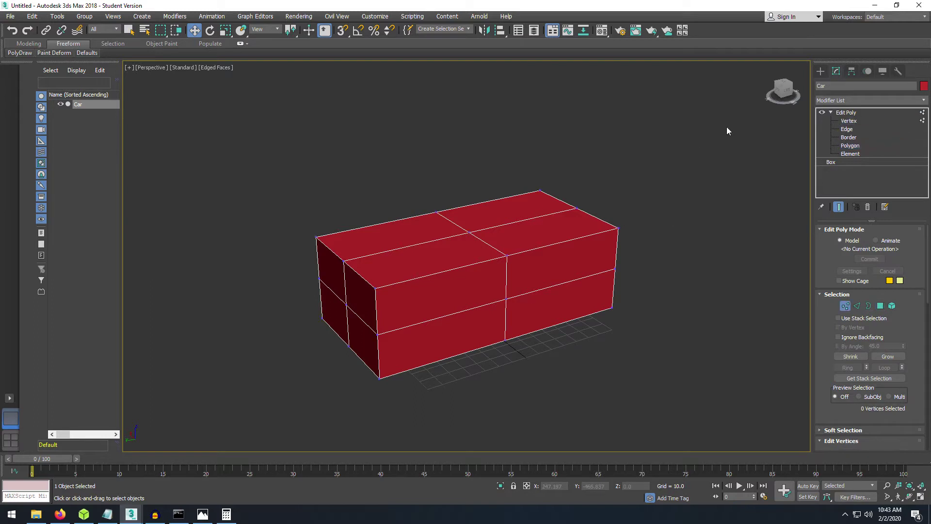
{"action": "left_click_drag", "start_coordinate": [785, 94], "coordinate": [783, 73]}
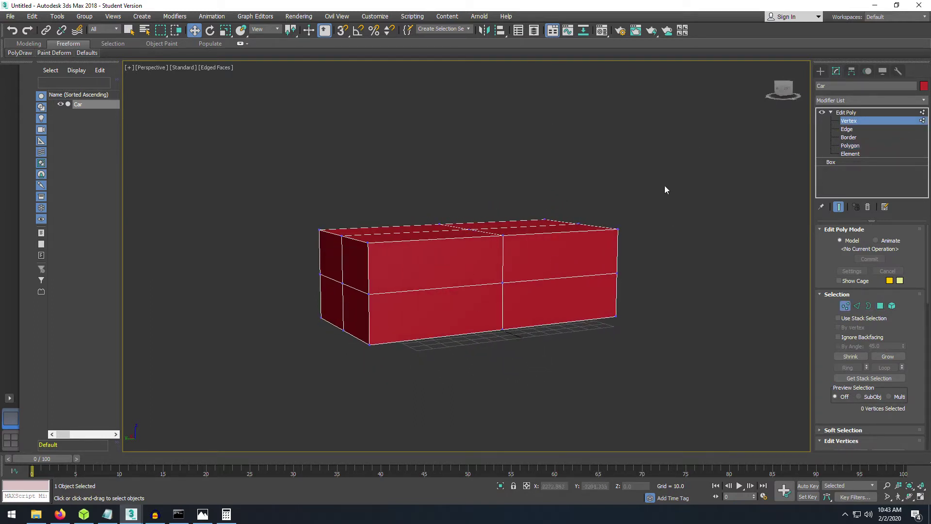
{"action": "left_click", "coordinate": [786, 90]}
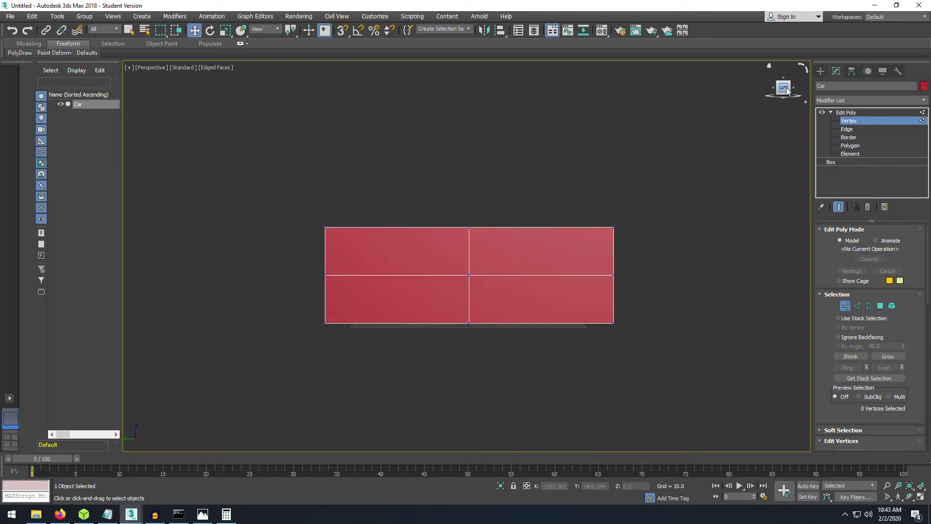
Switch the viewport to the Left view and frame the whole box.
{"action": "left_click", "coordinate": [149, 68]}
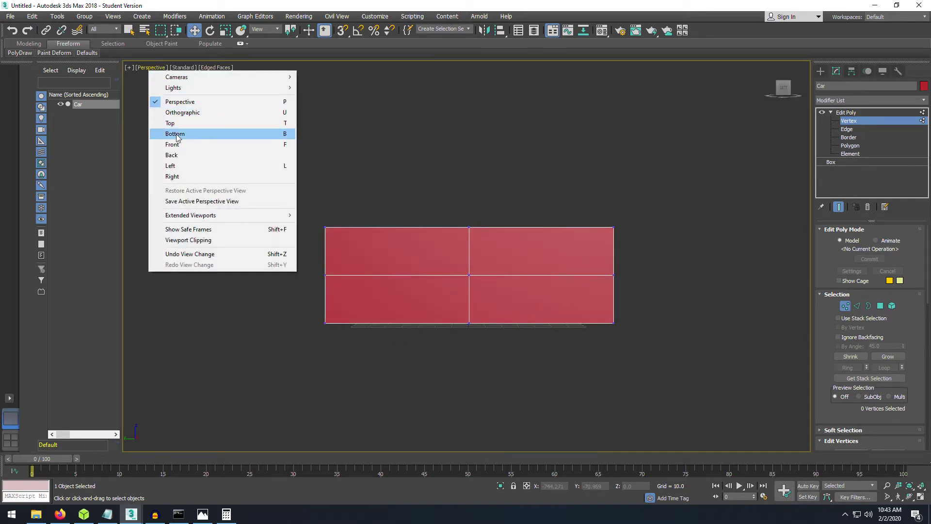
{"action": "left_click", "coordinate": [172, 165]}
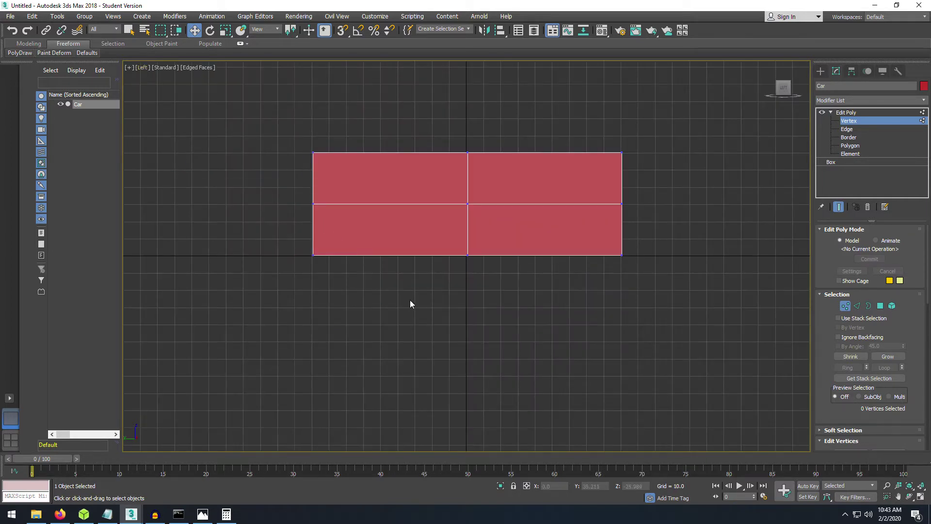
{"action": "scroll", "coordinate": [413, 298], "scroll_direction": "up", "scroll_amount": 3}
{"action": "middle_click_drag", "start_coordinate": [454, 186], "coordinate": [462, 264]}
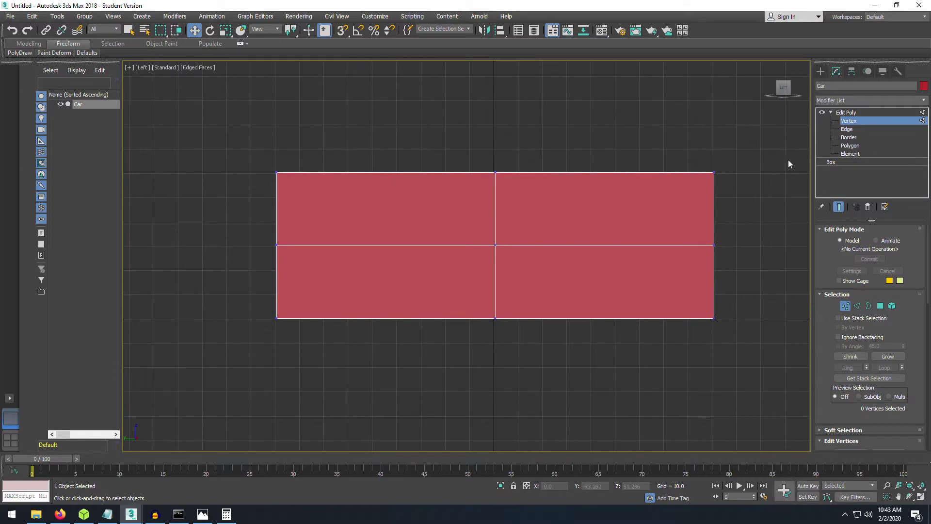
Select all nine vertices at the left end of the box in the Left view and check them from a three-quarter angle.
{"action": "key", "text": "1"}
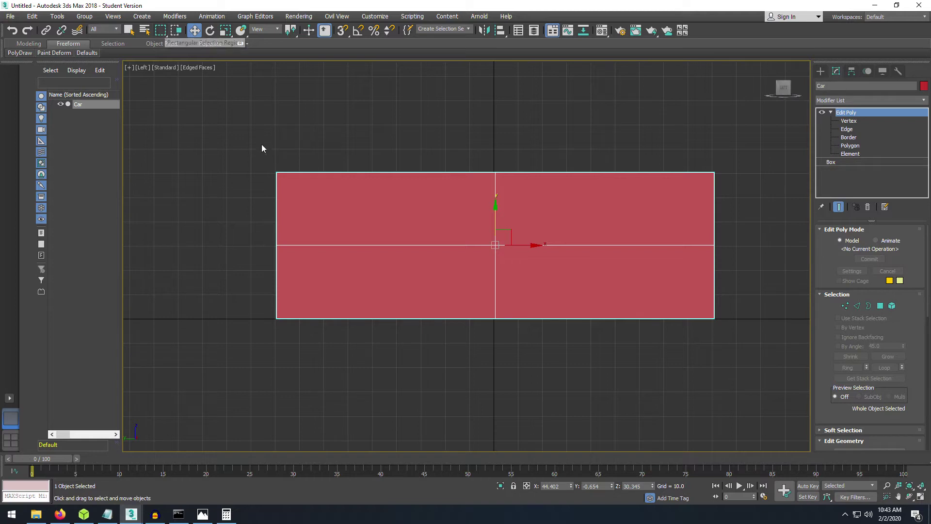
{"action": "left_click", "coordinate": [845, 122]}
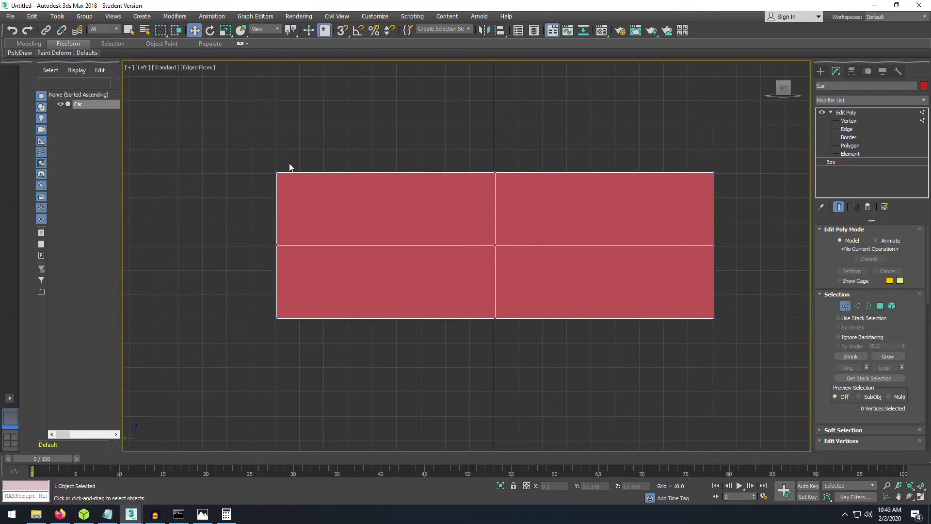
{"action": "left_click_drag", "start_coordinate": [257, 153], "coordinate": [326, 335]}
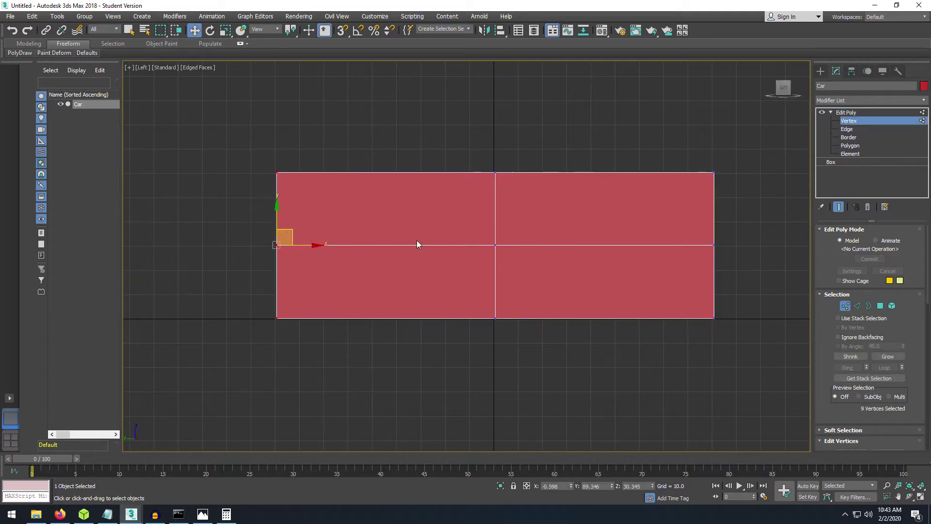
{"action": "left_click_drag", "start_coordinate": [778, 95], "coordinate": [718, 95]}
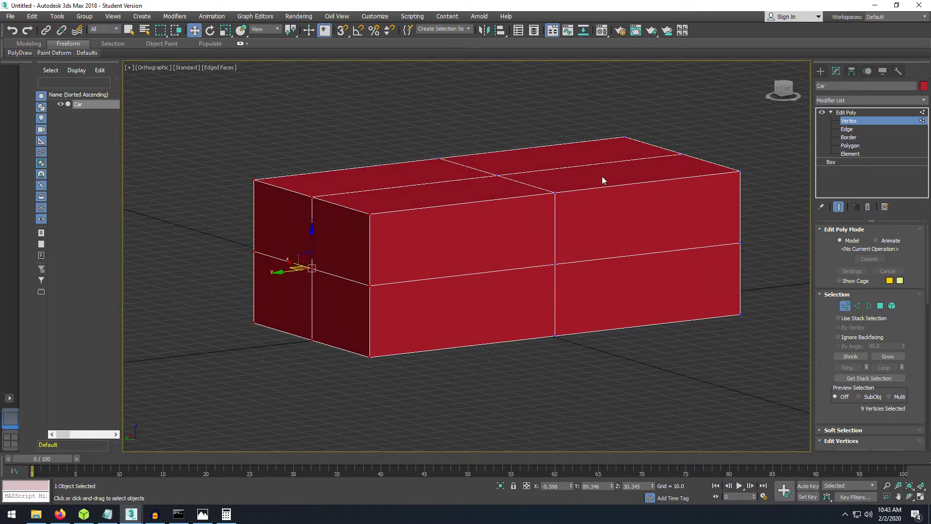
{"action": "left_click", "coordinate": [787, 92]}
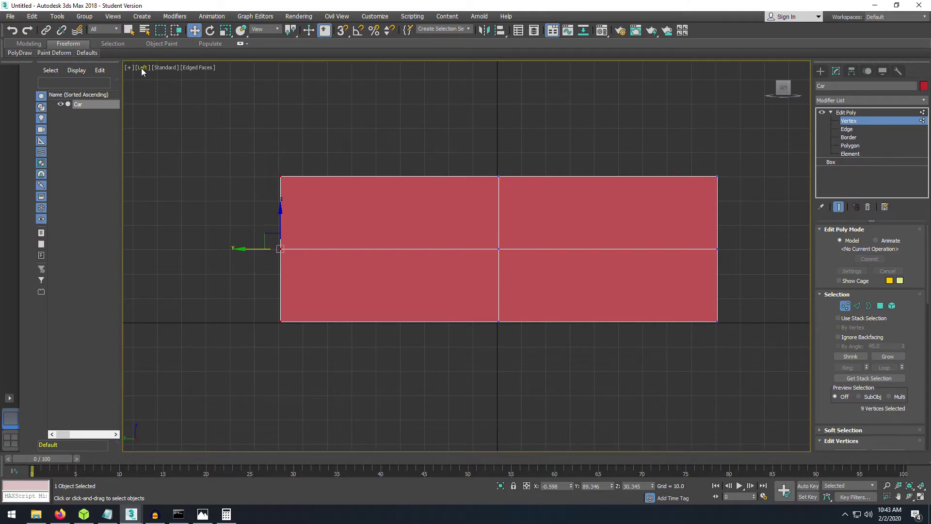
Try the Perspective projection, switch the viewport to Orthographic, and view the box at a three-quarter angle from above.
{"action": "left_click", "coordinate": [141, 68]}
{"action": "left_click", "coordinate": [211, 97]}
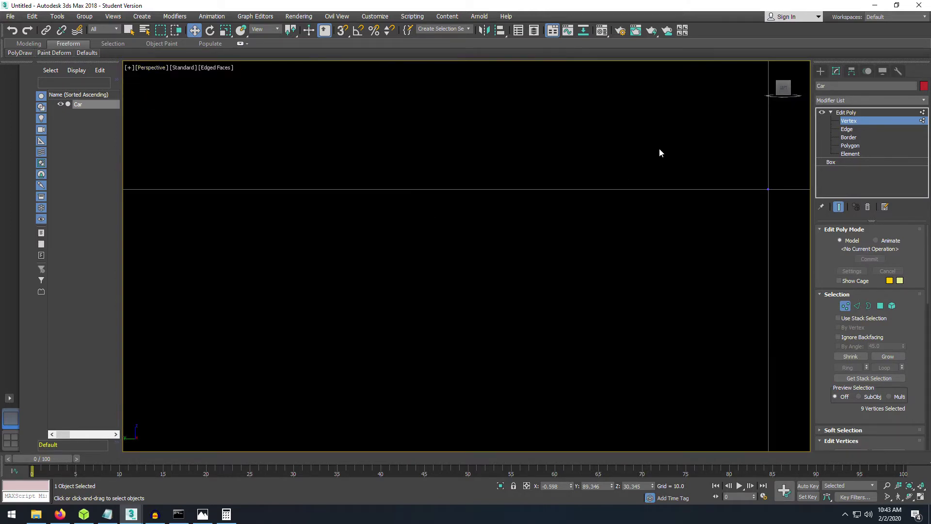
{"action": "scroll", "coordinate": [478, 254], "scroll_direction": "down", "scroll_amount": 5}
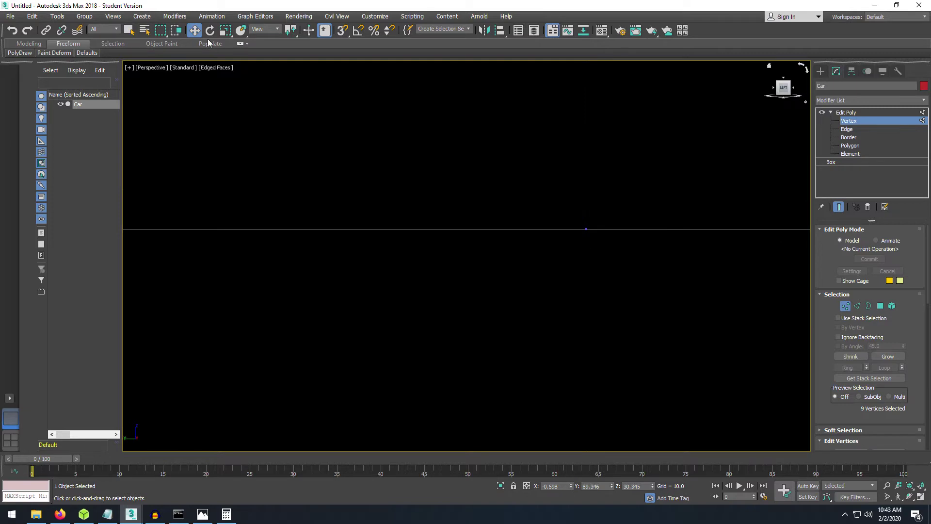
{"action": "left_click", "coordinate": [148, 69]}
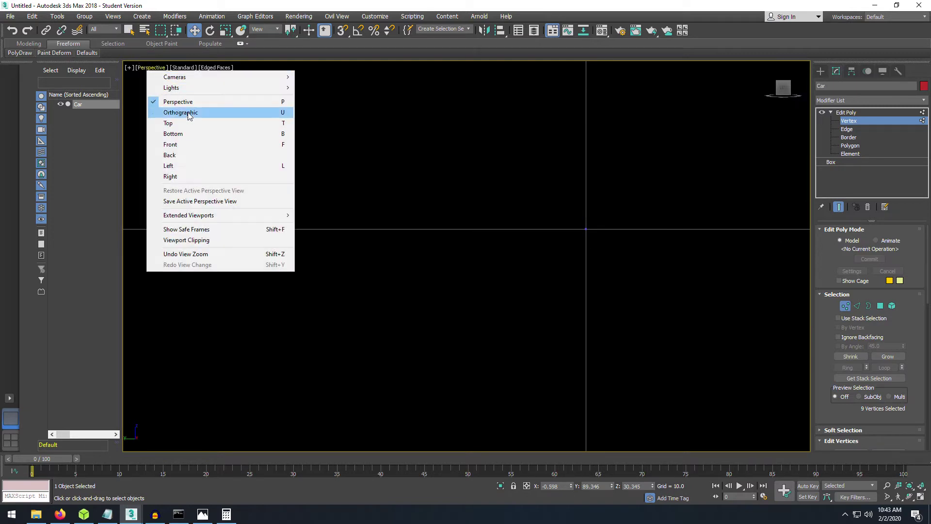
{"action": "left_click", "coordinate": [184, 113]}
{"action": "left_click_drag", "start_coordinate": [784, 89], "coordinate": [797, 103]}
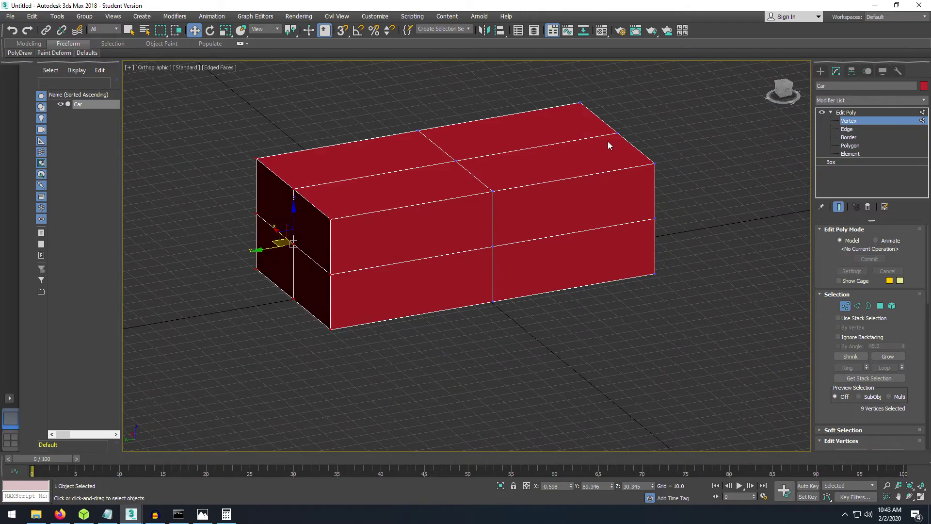
{"action": "scroll", "coordinate": [526, 217], "scroll_direction": "down", "scroll_amount": 2}
{"action": "middle_click_drag", "start_coordinate": [527, 218], "coordinate": [577, 214]}
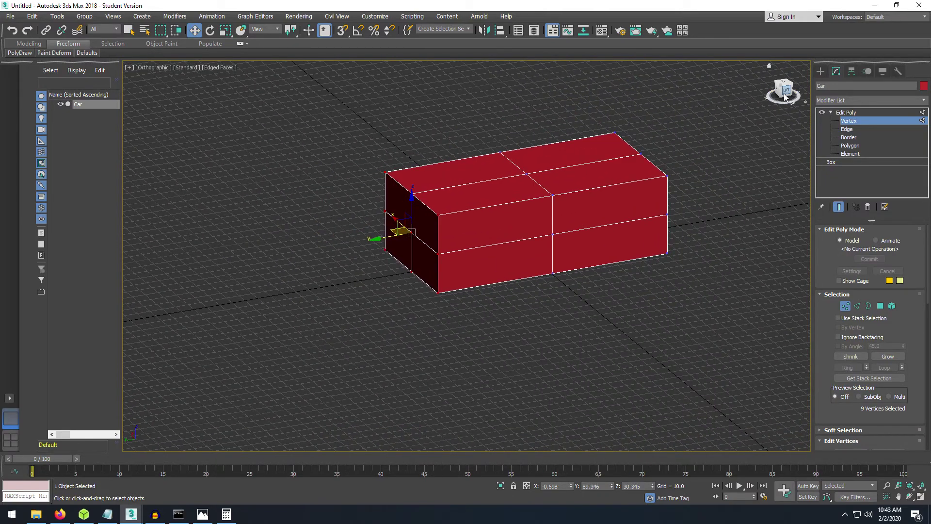
{"action": "mouse_move", "coordinate": [786, 98]}
{"action": "left_mouse_down"}
{"action": "mouse_move", "coordinate": [785, 89]}
{"action": "mouse_move", "coordinate": [786, 99]}
{"action": "left_mouse_up"}
{"action": "scroll", "coordinate": [630, 168], "scroll_direction": "up", "scroll_amount": 2}
{"action": "middle_click_drag", "start_coordinate": [630, 167], "coordinate": [615, 192]}
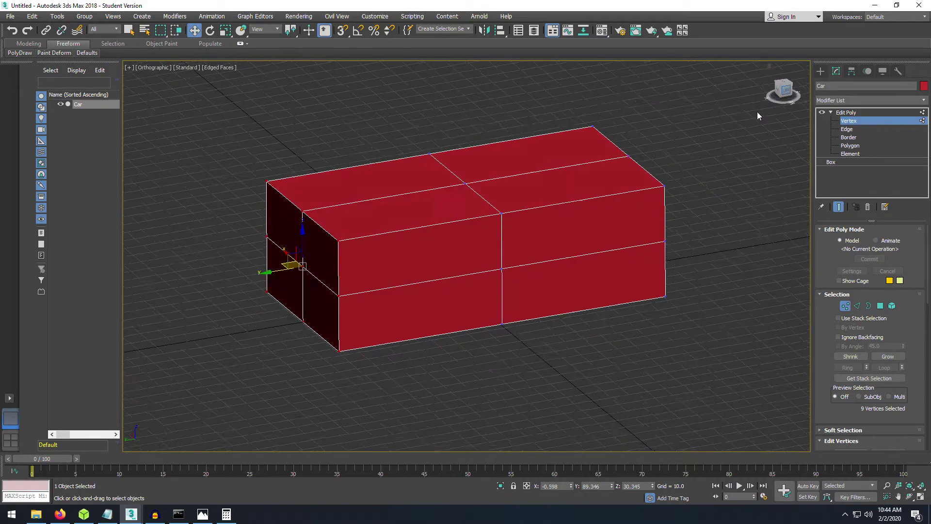
Return to the Left view and compare the selected end vertices from the car's left and right sides.
{"action": "key", "text": "l"}
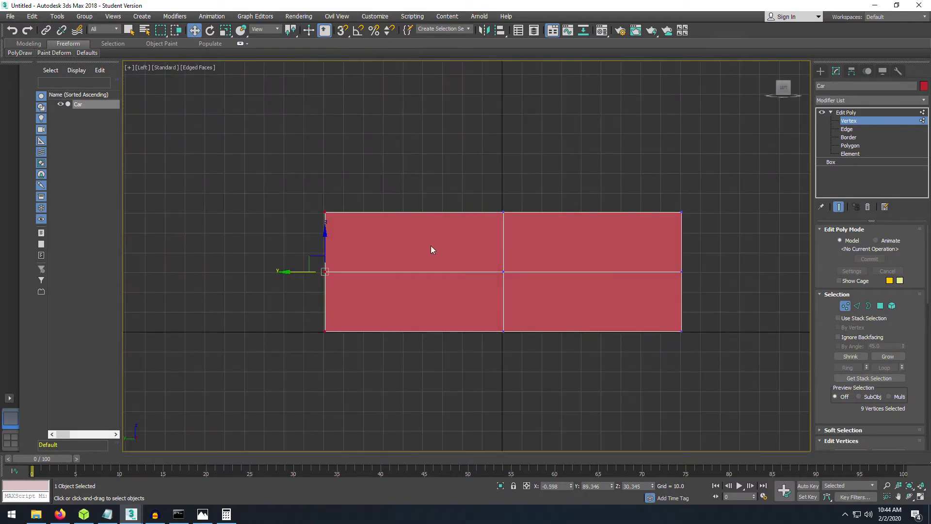
{"action": "mouse_move", "coordinate": [783, 88]}
{"action": "left_mouse_down"}
{"action": "mouse_move", "coordinate": [784, 99]}
{"action": "mouse_move", "coordinate": [766, 108]}
{"action": "mouse_move", "coordinate": [829, 91]}
{"action": "mouse_move", "coordinate": [804, 67]}
{"action": "mouse_move", "coordinate": [810, 73]}
{"action": "mouse_move", "coordinate": [788, 97]}
{"action": "mouse_move", "coordinate": [813, 97]}
{"action": "mouse_move", "coordinate": [783, 99]}
{"action": "mouse_move", "coordinate": [754, 77]}
{"action": "mouse_move", "coordinate": [744, 91]}
{"action": "left_mouse_up"}
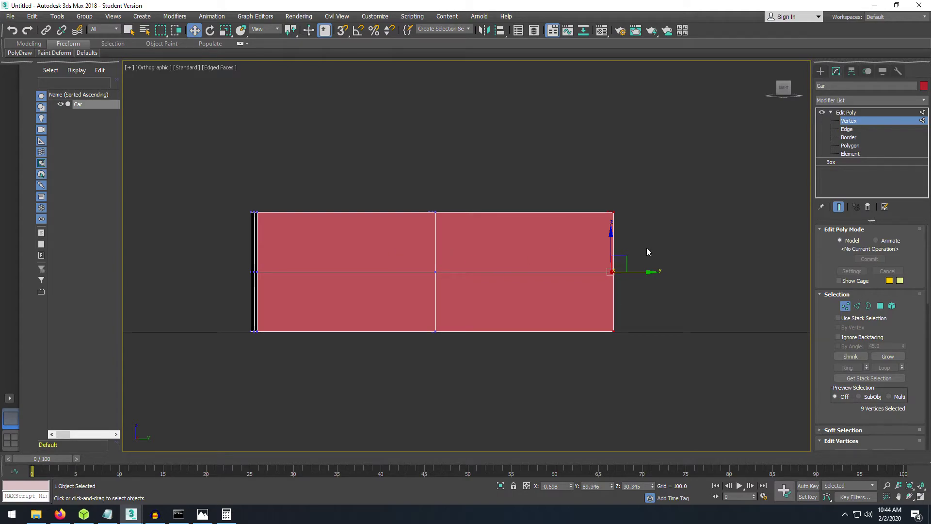
{"action": "left_click_drag", "start_coordinate": [792, 89], "coordinate": [881, 94]}
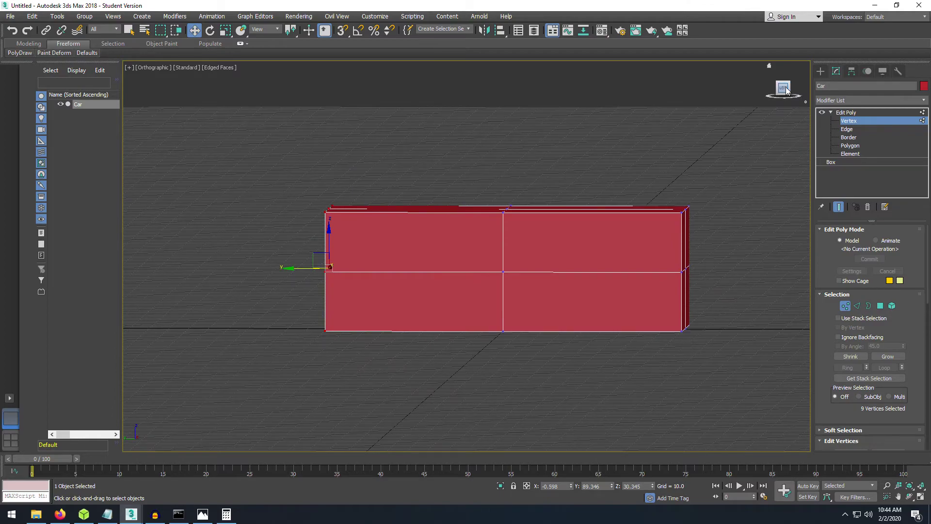
{"action": "left_click_drag", "start_coordinate": [783, 89], "coordinate": [717, 91]}
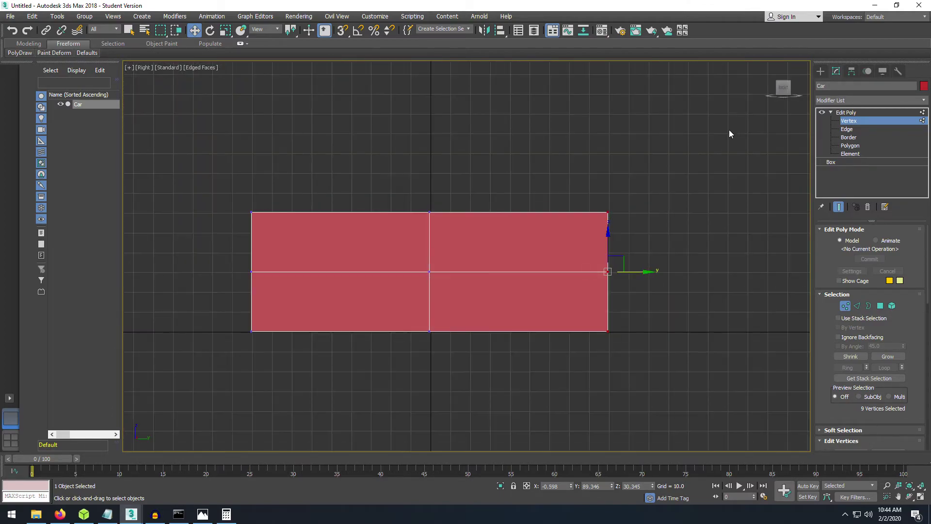
Clear the vertex selection and face the car's right side squarely.
{"action": "left_click", "coordinate": [784, 98]}
{"action": "left_click_drag", "start_coordinate": [783, 89], "coordinate": [796, 94]}
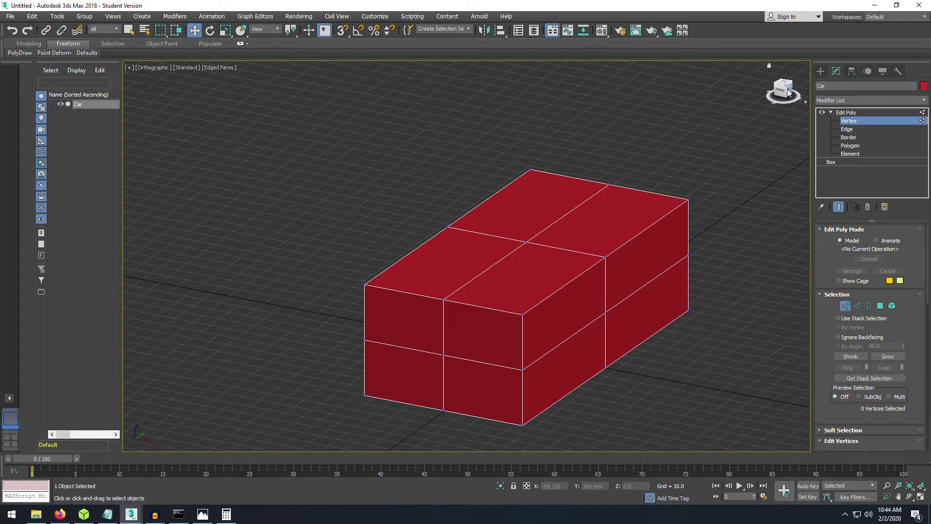
{"action": "left_click_drag", "start_coordinate": [787, 90], "coordinate": [775, 85]}
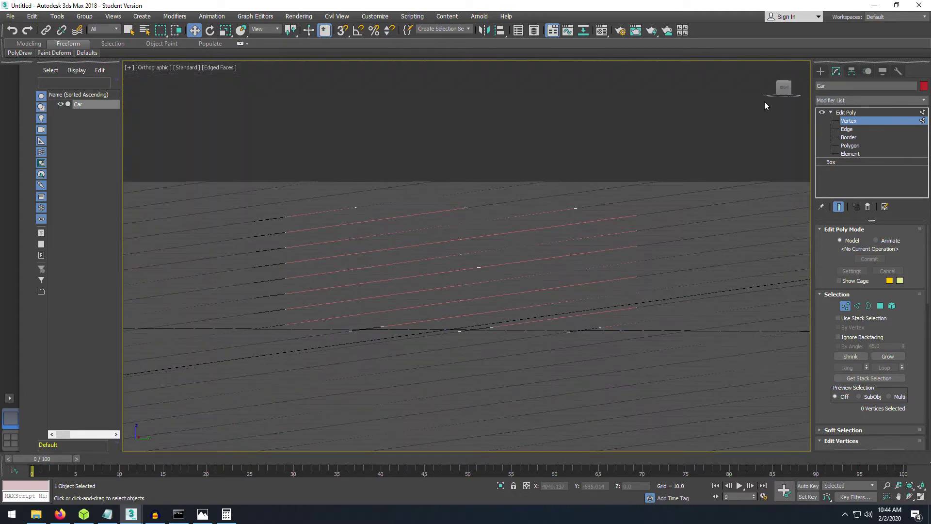
{"action": "left_click", "coordinate": [783, 87]}
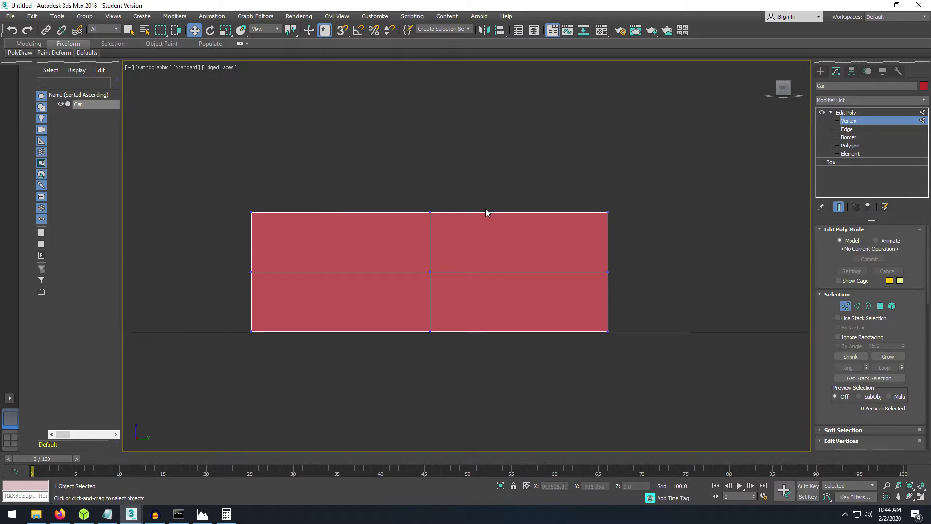
{"action": "left_click", "coordinate": [847, 129]}
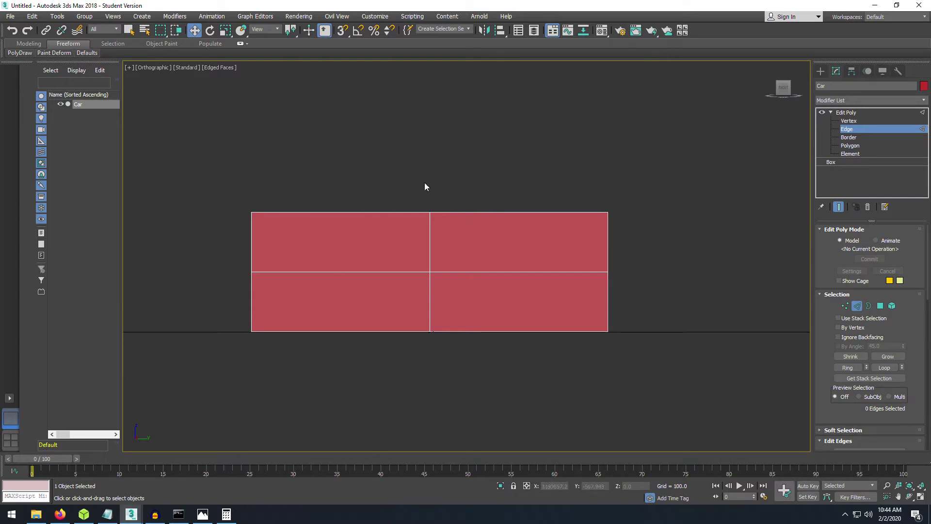
{"action": "left_click", "coordinate": [849, 130]}
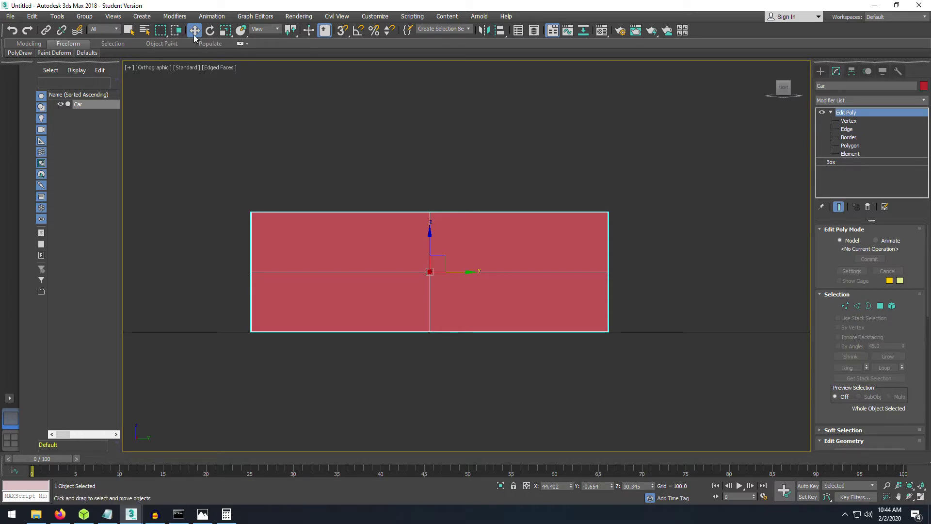
{"action": "left_click_drag", "start_coordinate": [307, 166], "coordinate": [357, 378]}
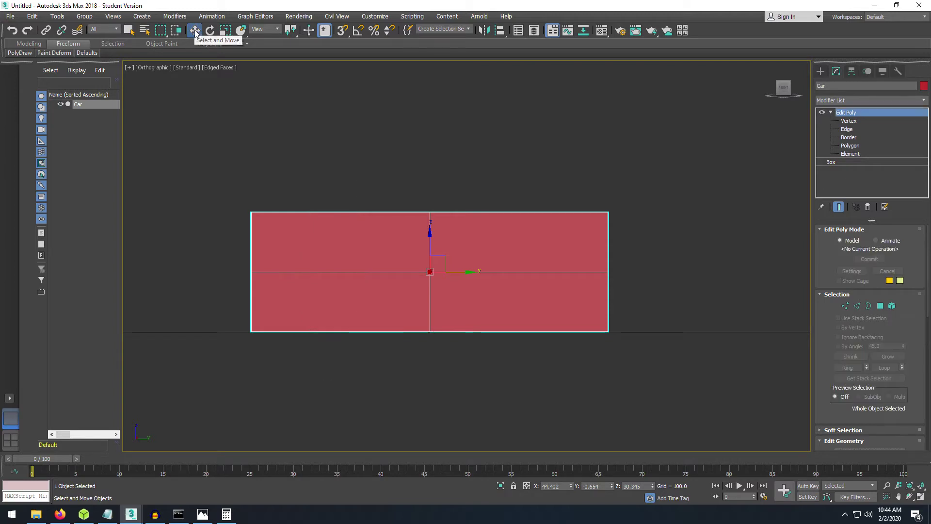
{"action": "left_click_drag", "start_coordinate": [315, 170], "coordinate": [351, 382]}
Activate the Edge sub-object level and select the lengthwise edges of the car's left half as seen in the Right view.
{"action": "left_click", "coordinate": [847, 129]}
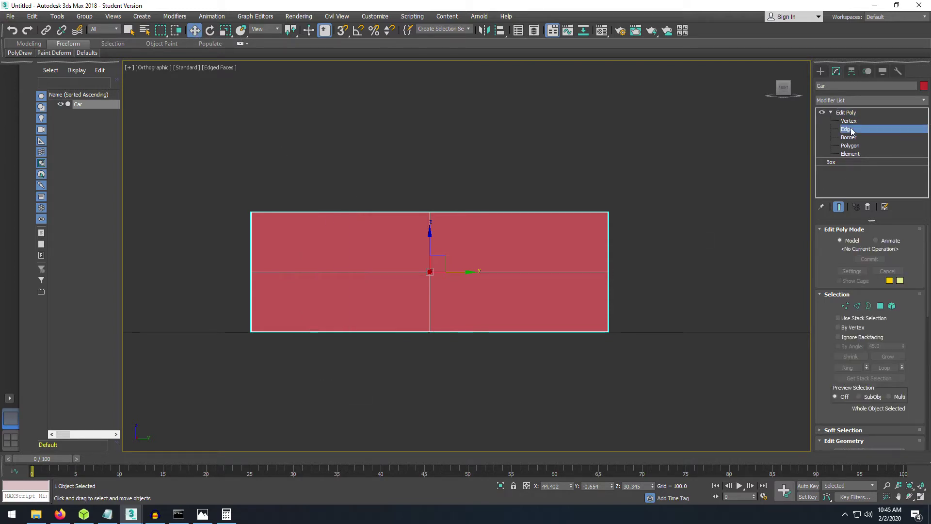
{"action": "left_click_drag", "start_coordinate": [311, 197], "coordinate": [375, 379]}
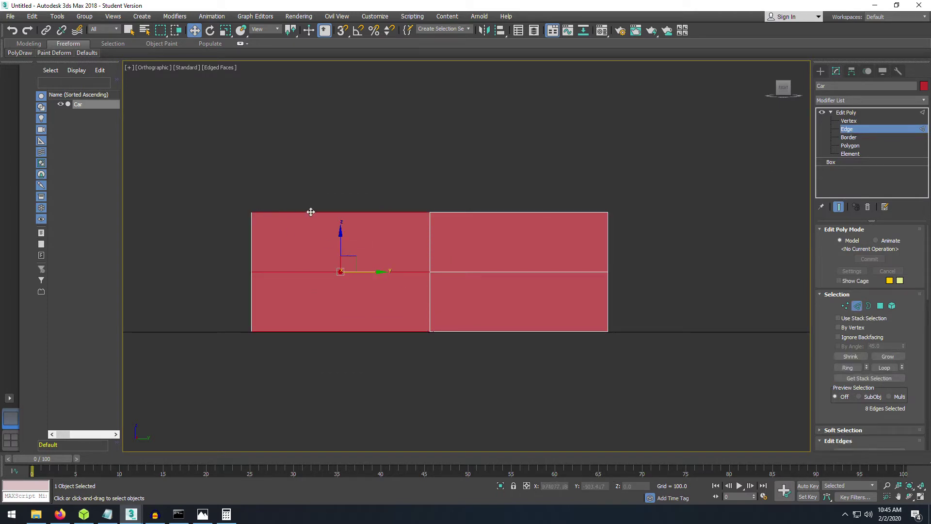
{"action": "left_click", "coordinate": [348, 331]}
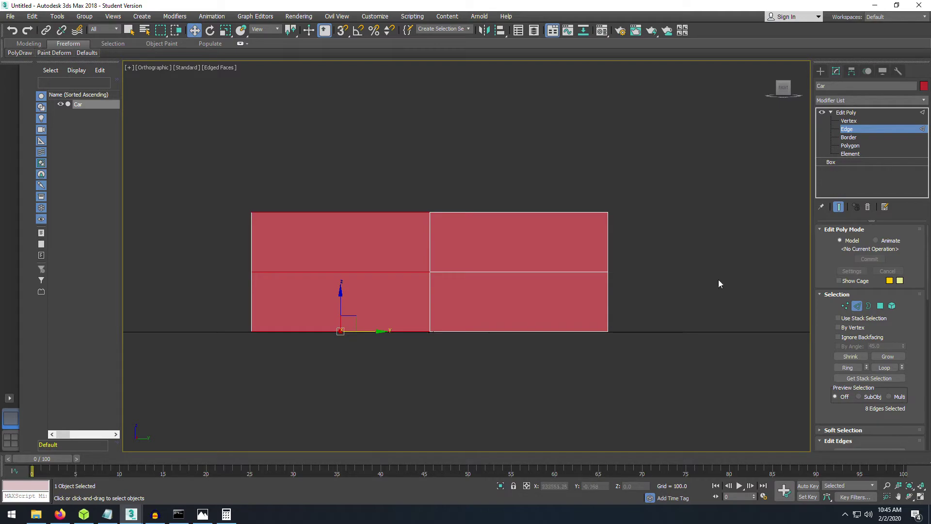
{"action": "left_click_drag", "start_coordinate": [786, 92], "coordinate": [820, 110]}
{"action": "left_click", "coordinate": [789, 90]}
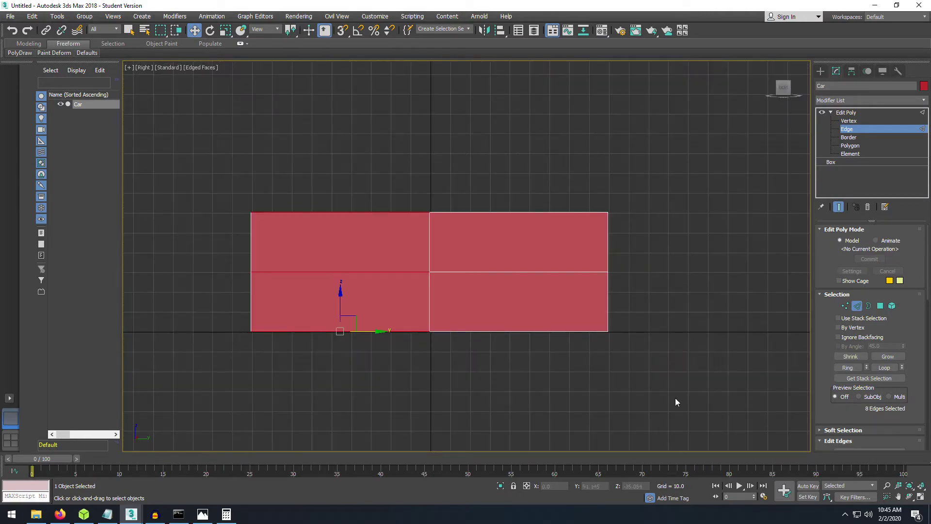
Connect the selected edges with a new edge loop and move it toward the car's middle to Y about -33.6.
{"action": "scroll", "coordinate": [902, 388], "scroll_direction": "down", "scroll_amount": 5}
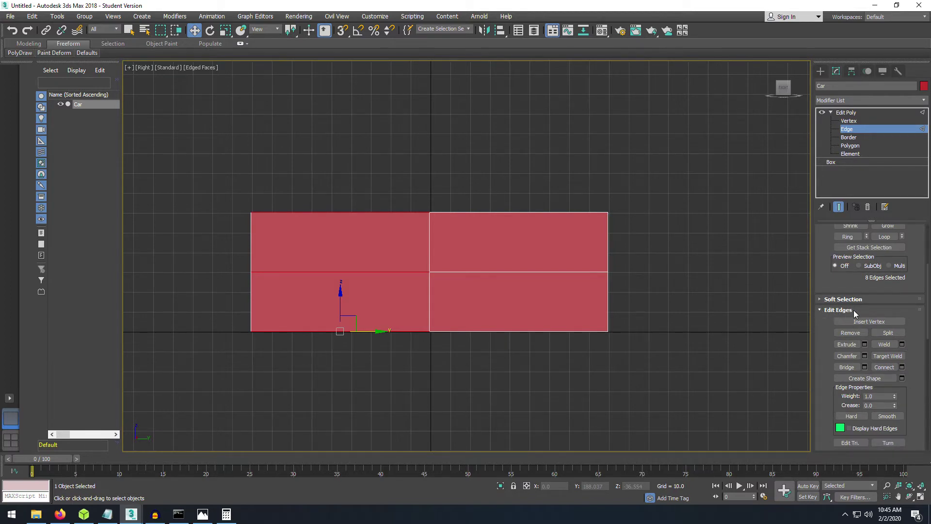
{"action": "left_click", "coordinate": [883, 367]}
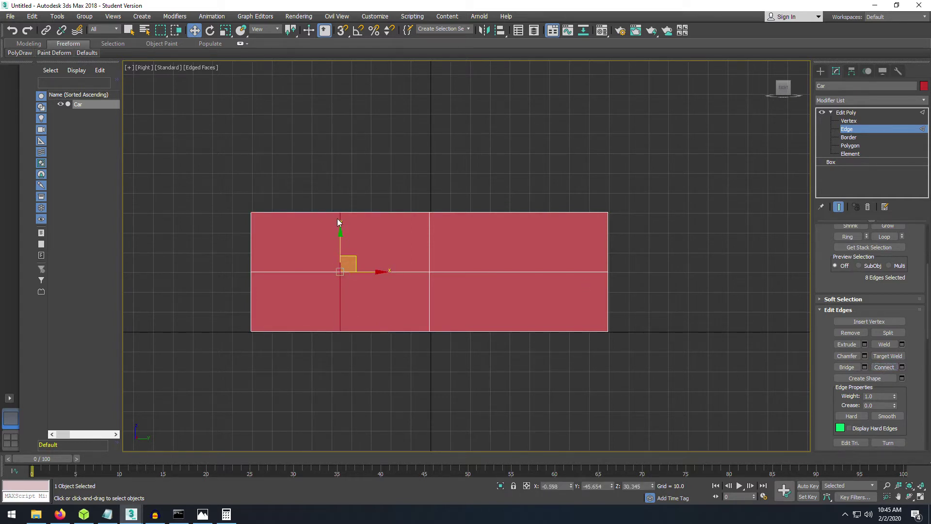
{"action": "left_click_drag", "start_coordinate": [375, 272], "coordinate": [400, 264]}
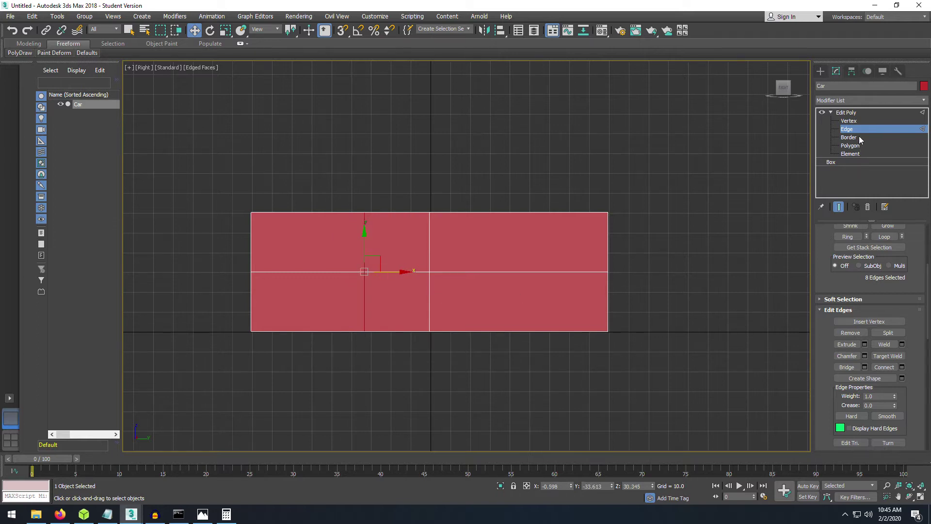
Connect the lengthwise edges of the car's right half in the Right view with a new edge loop at Y about 37.5.
{"action": "left_click", "coordinate": [850, 128]}
{"action": "left_click_drag", "start_coordinate": [456, 198], "coordinate": [551, 362]}
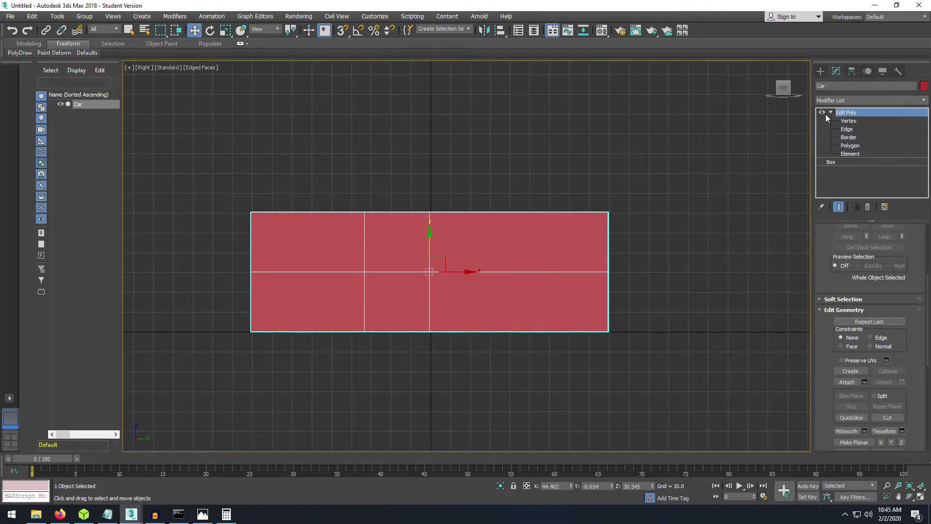
{"action": "left_click", "coordinate": [847, 129]}
{"action": "left_click", "coordinate": [852, 131]}
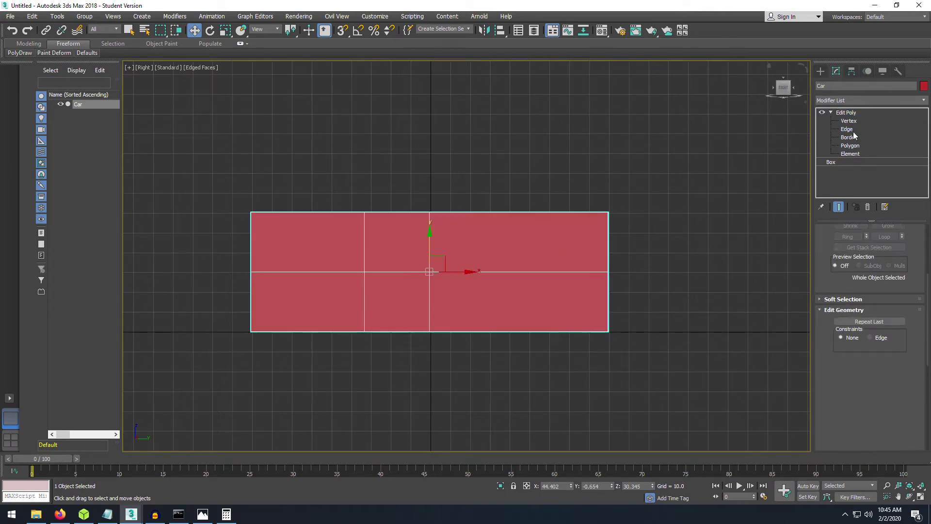
{"action": "left_click", "coordinate": [847, 130]}
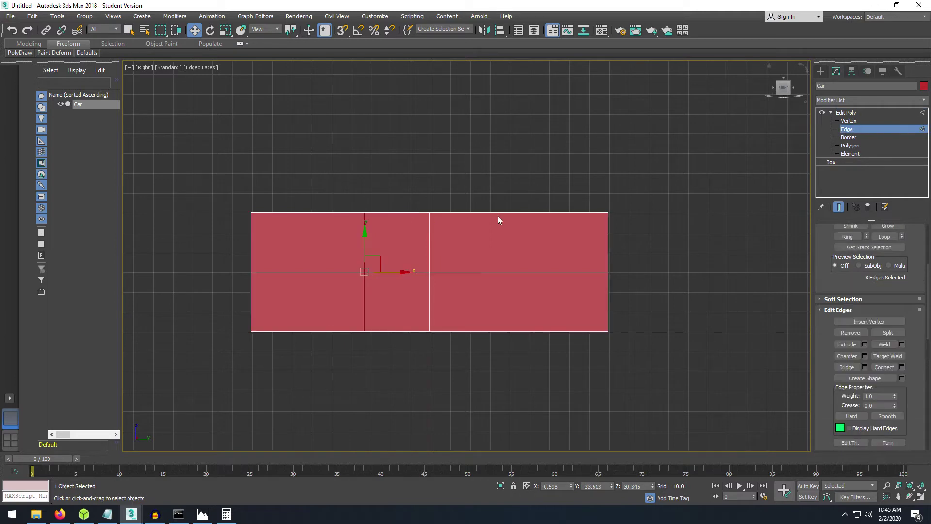
{"action": "left_click_drag", "start_coordinate": [473, 197], "coordinate": [538, 374]}
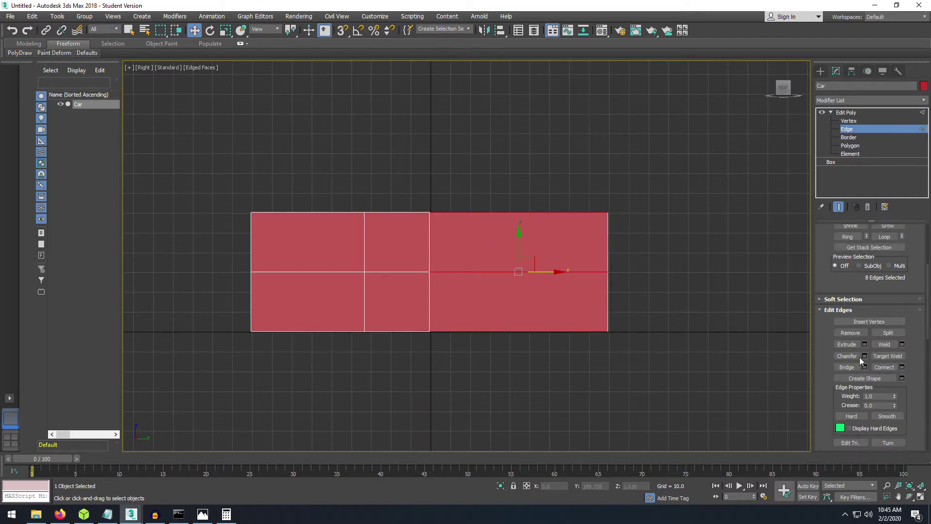
{"action": "left_click", "coordinate": [883, 368]}
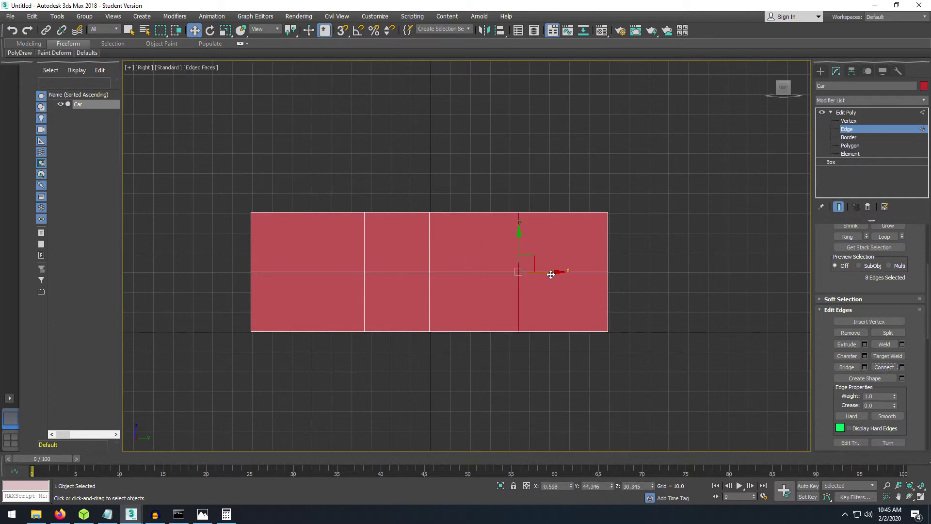
{"action": "mouse_move", "coordinate": [556, 272]}
{"action": "left_mouse_down"}
{"action": "mouse_move", "coordinate": [574, 272]}
{"action": "mouse_move", "coordinate": [491, 269]}
{"action": "mouse_move", "coordinate": [547, 266]}
{"action": "left_mouse_up"}
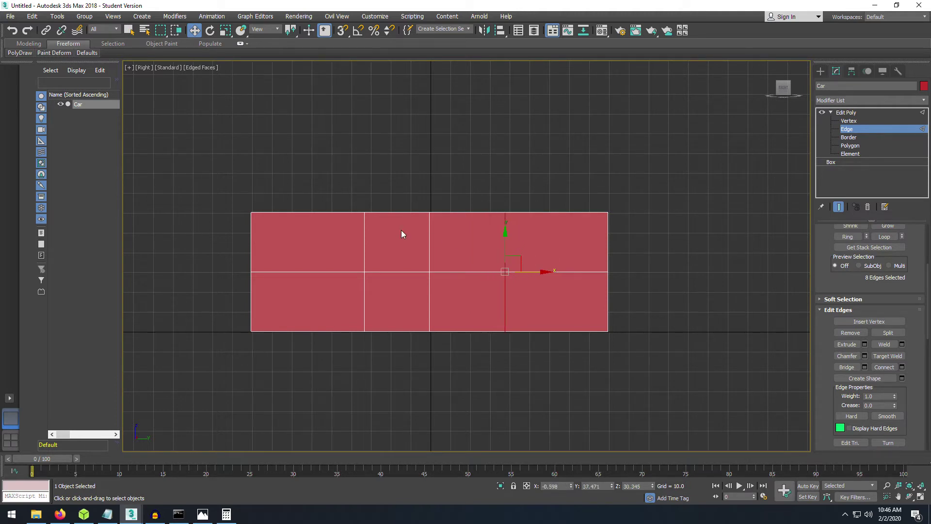
Select the top vertices of the car's left end section in the Right view and lower them to Z about 43.7.
{"action": "left_click", "coordinate": [849, 121]}
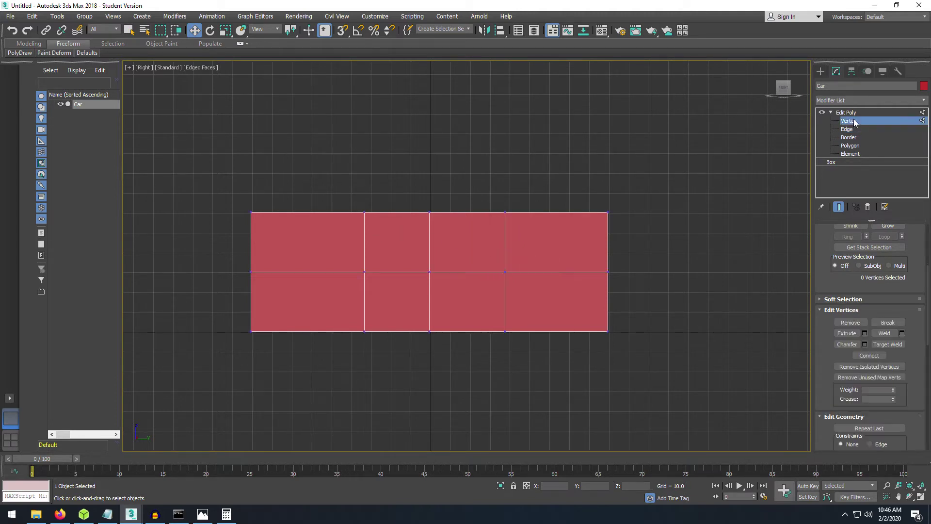
{"action": "middle_click_drag", "start_coordinate": [466, 249], "coordinate": [495, 249], "text": "alt"}
{"action": "left_click", "coordinate": [779, 88]}
{"action": "left_click", "coordinate": [792, 89]}
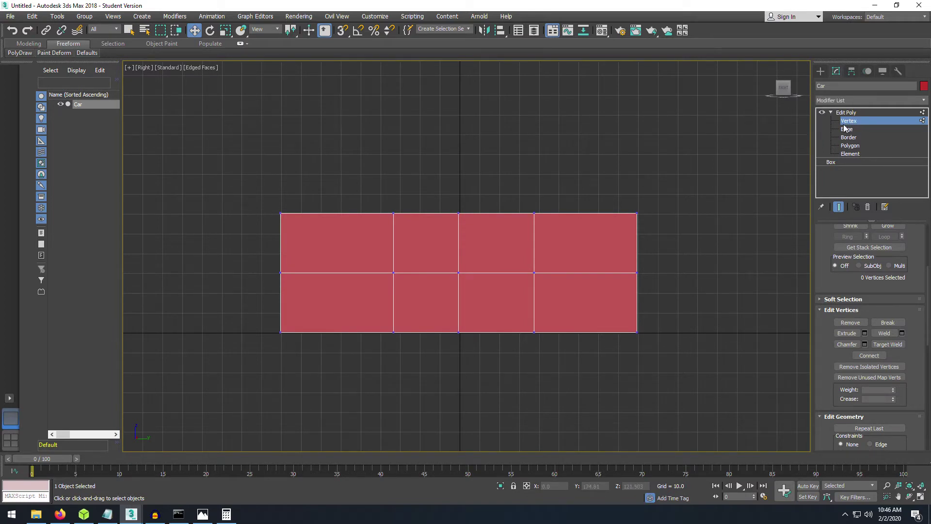
{"action": "left_click_drag", "start_coordinate": [419, 240], "coordinate": [421, 239]}
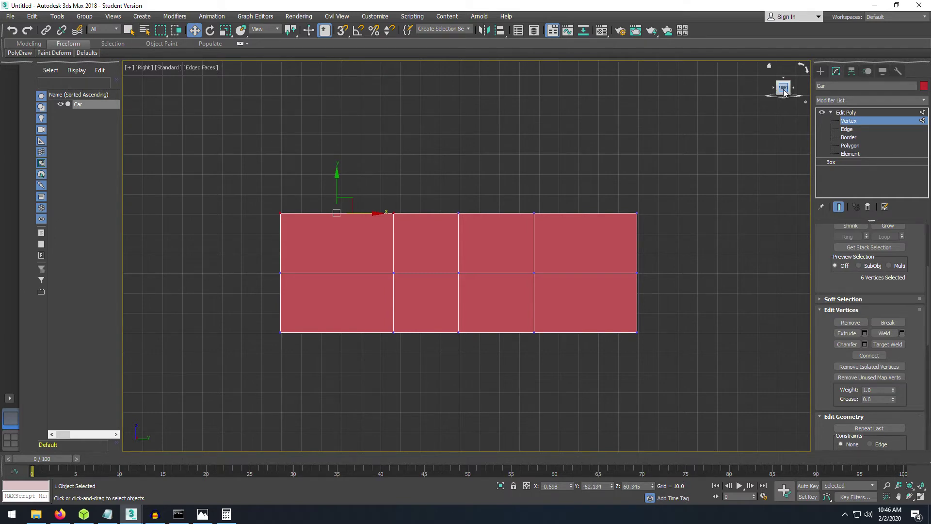
{"action": "left_click_drag", "start_coordinate": [784, 90], "coordinate": [787, 125]}
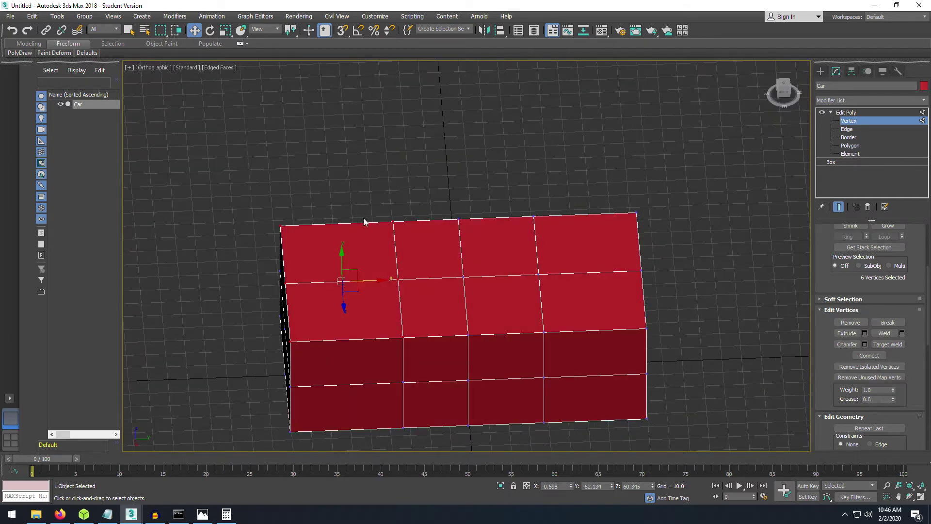
{"action": "left_click", "coordinate": [783, 93]}
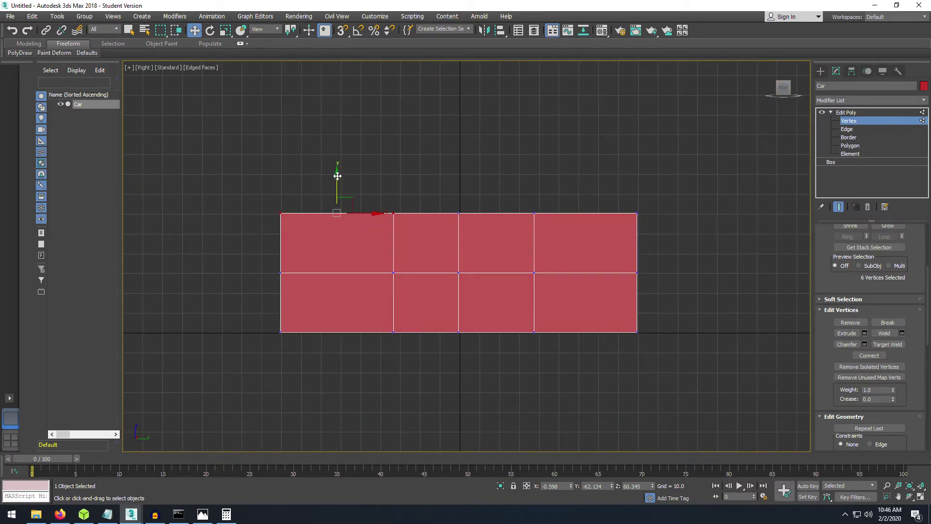
{"action": "left_click_drag", "start_coordinate": [338, 176], "coordinate": [334, 209]}
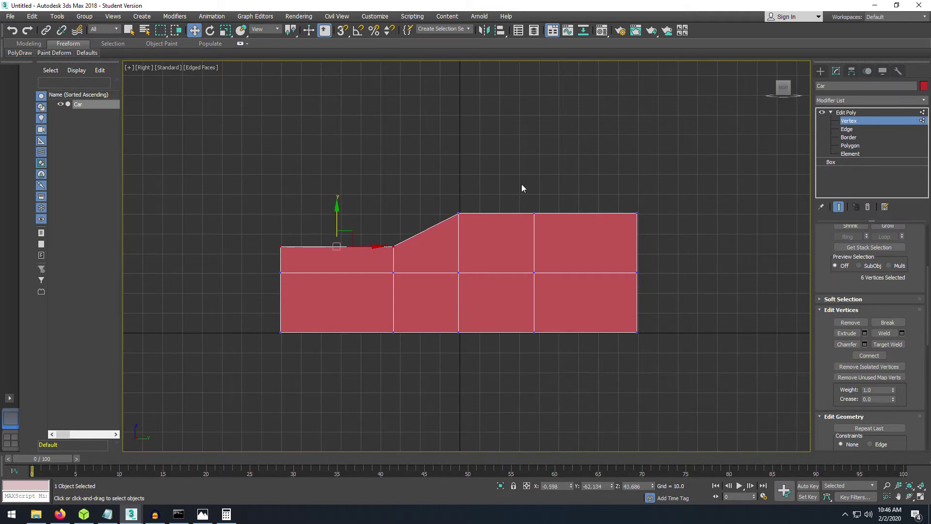
{"action": "left_click_drag", "start_coordinate": [659, 244], "coordinate": [658, 244]}
{"action": "left_click_drag", "start_coordinate": [589, 176], "coordinate": [616, 186]}
{"action": "key", "text": "ctrl+z"}
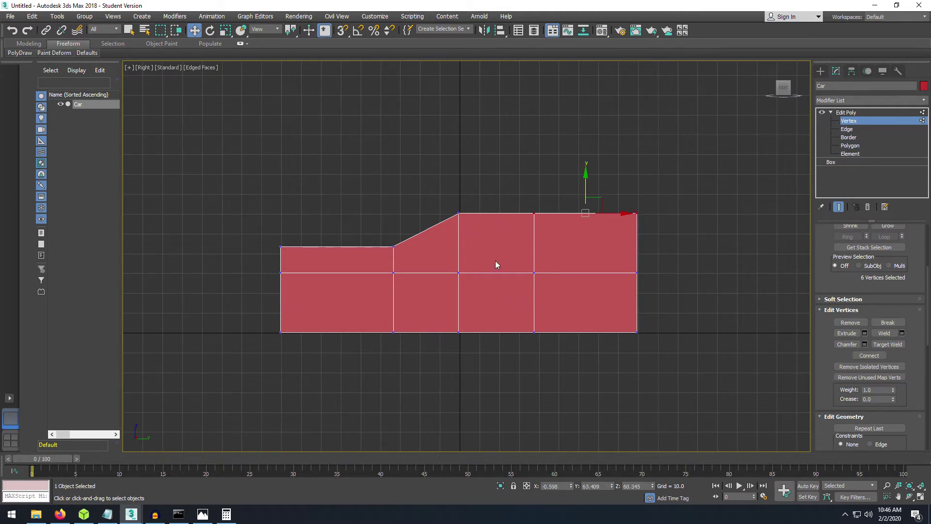
{"action": "left_click", "coordinate": [492, 326]}
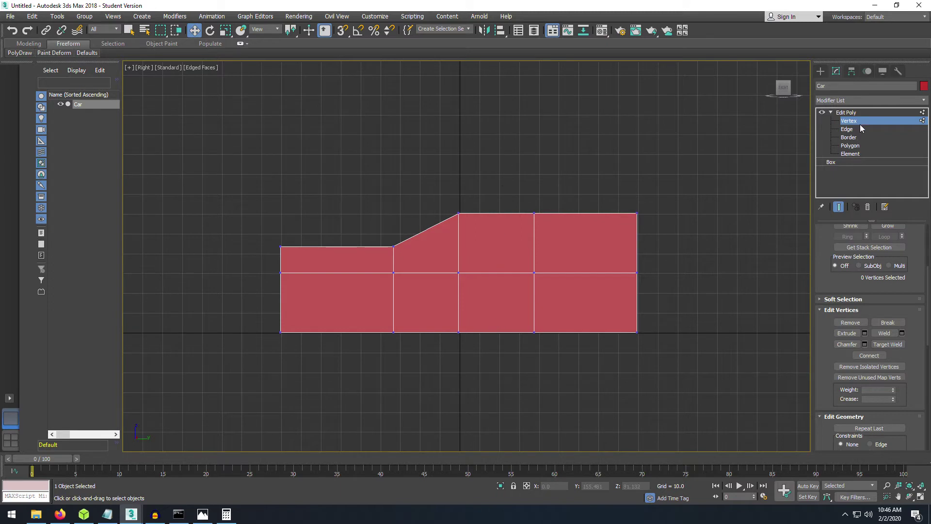
Connect the lengthwise edges just right of the car's middle loop with a new edge loop and move it to Y about 27.5.
{"action": "left_click", "coordinate": [847, 129]}
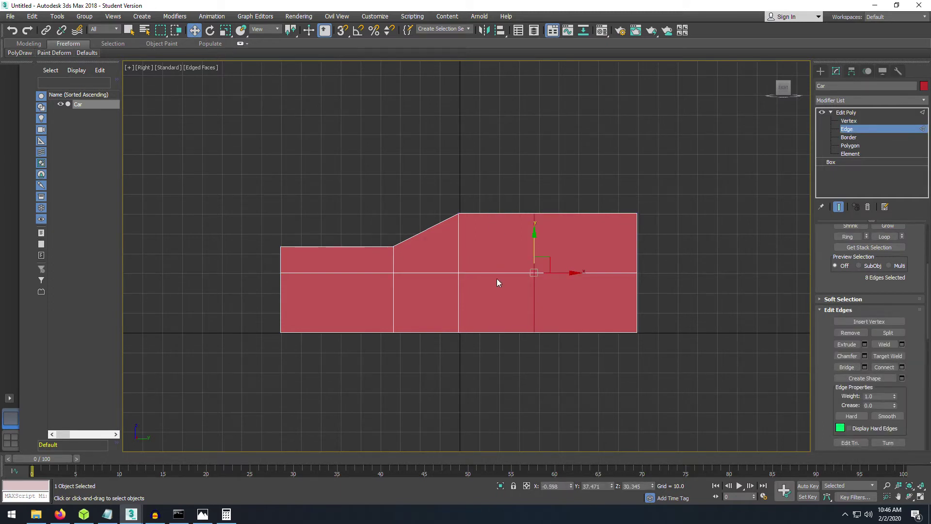
{"action": "left_click_drag", "start_coordinate": [504, 361], "coordinate": [508, 367]}
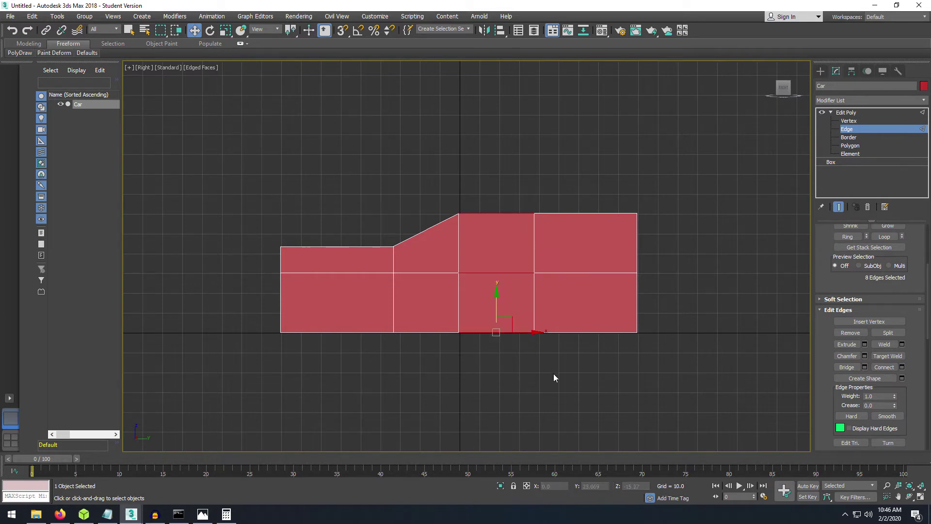
{"action": "left_click", "coordinate": [883, 368]}
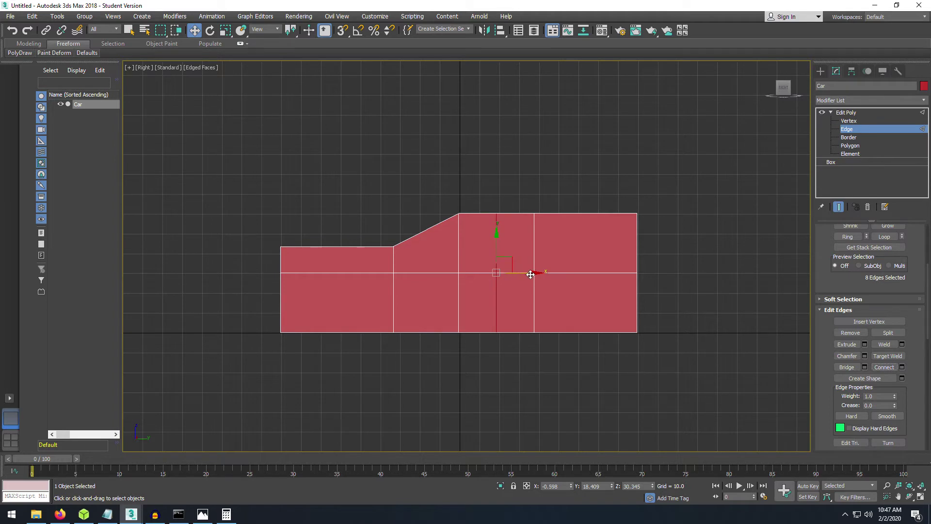
{"action": "left_click_drag", "start_coordinate": [532, 274], "coordinate": [555, 272]}
Lower the top vertices of the car's right end section to Z about 34.6 and those of the left end section to about 40.8.
{"action": "left_click", "coordinate": [851, 121]}
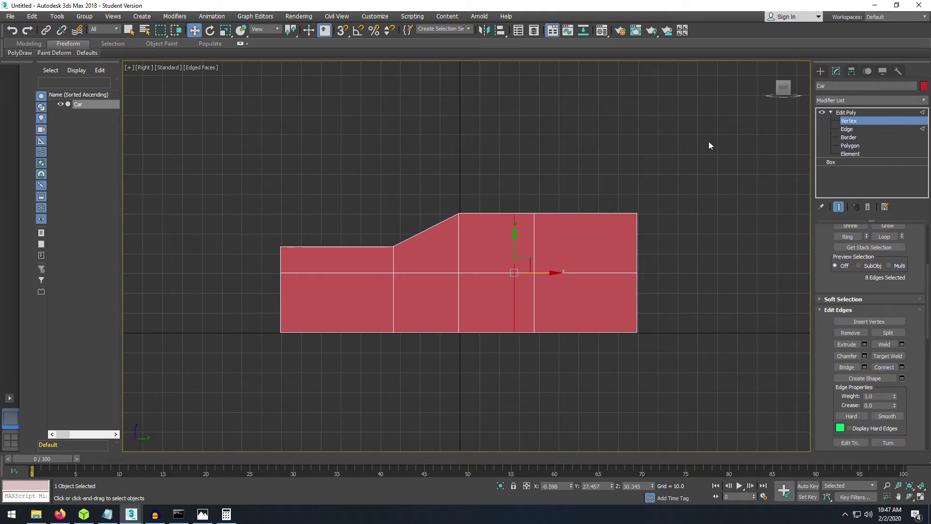
{"action": "left_click", "coordinate": [849, 121]}
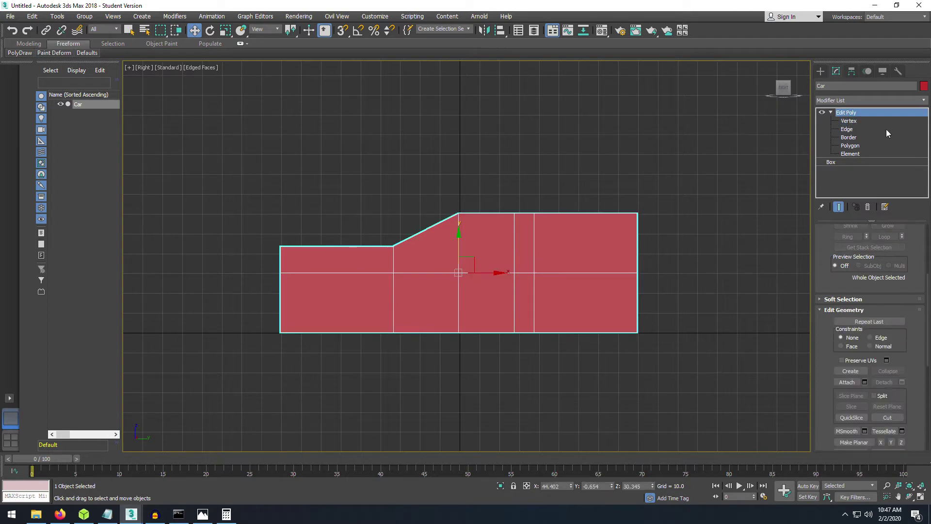
{"action": "left_click", "coordinate": [864, 122]}
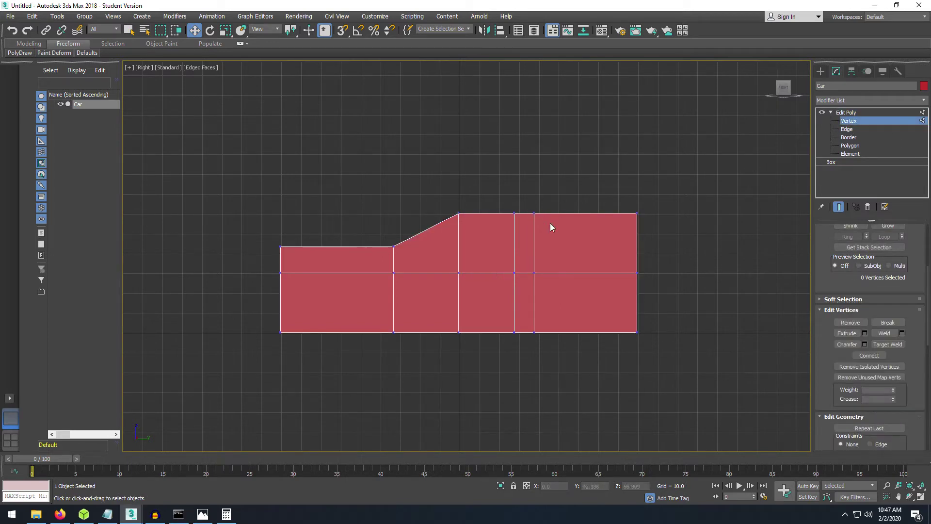
{"action": "left_click_drag", "start_coordinate": [680, 236], "coordinate": [679, 237]}
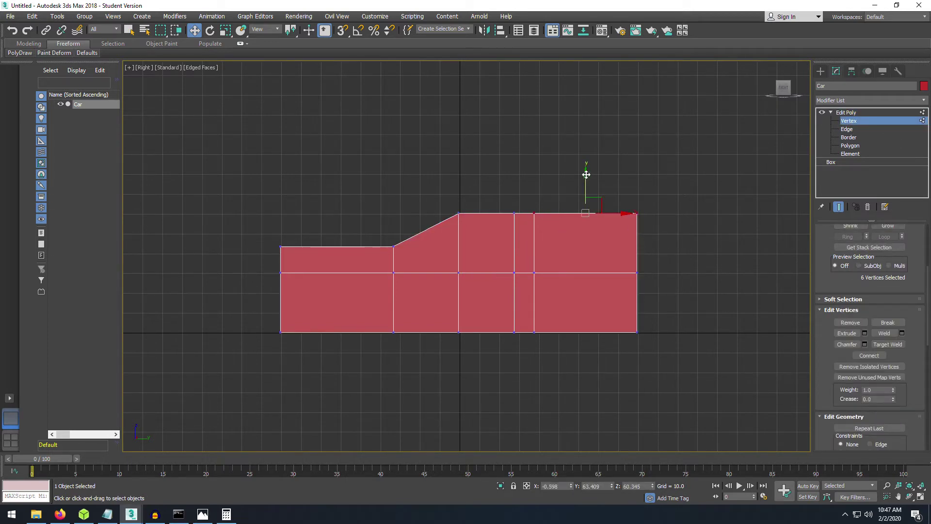
{"action": "left_click_drag", "start_coordinate": [586, 175], "coordinate": [590, 225]}
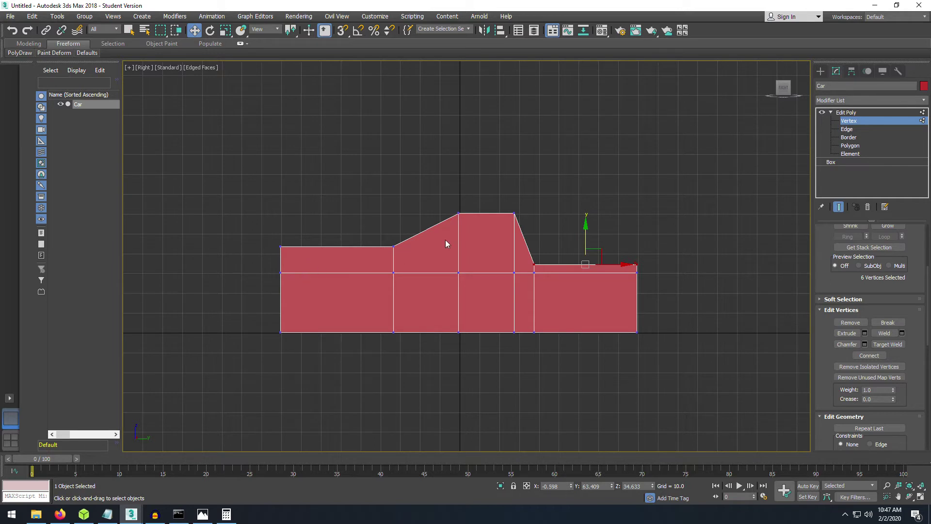
{"action": "left_click_drag", "start_coordinate": [418, 264], "coordinate": [419, 264]}
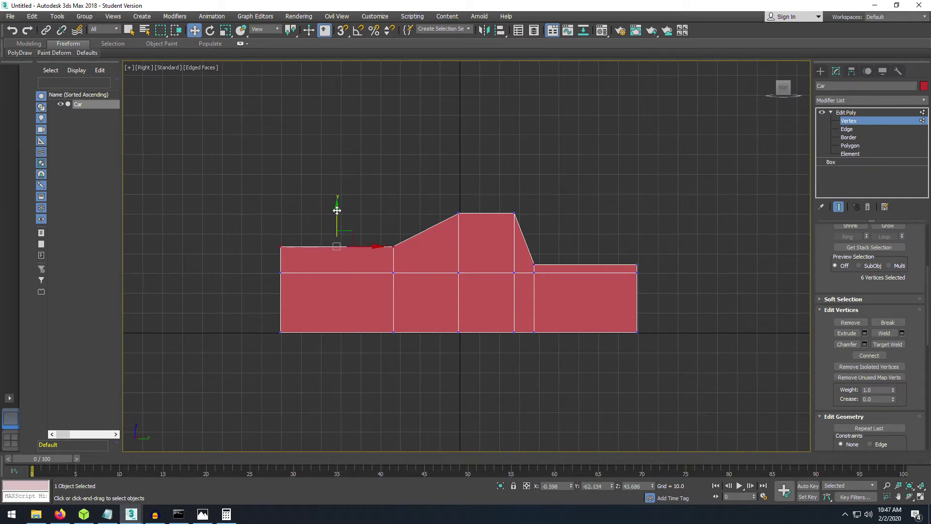
{"action": "mouse_move", "coordinate": [337, 210]}
{"action": "left_mouse_down"}
{"action": "mouse_move", "coordinate": [337, 223]}
{"action": "mouse_move", "coordinate": [338, 216]}
{"action": "left_mouse_up"}
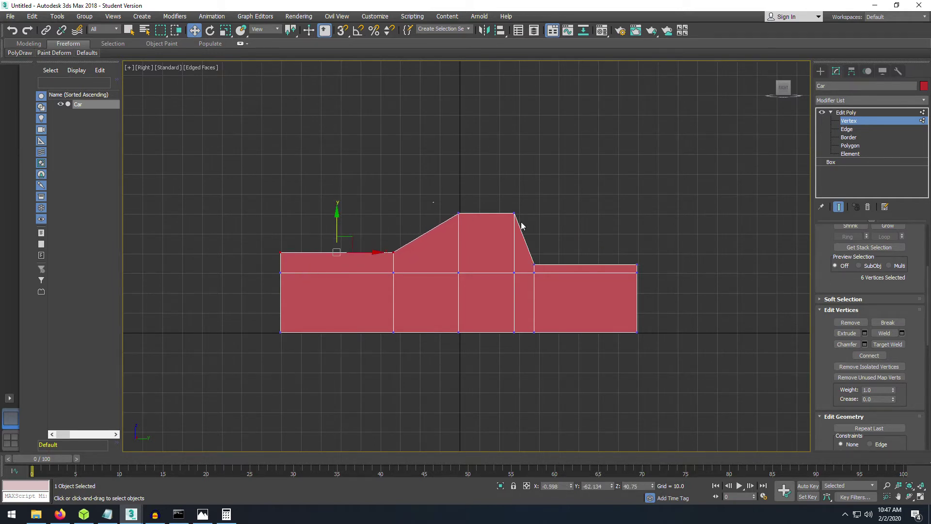
Select all vertices above the car's bottom row and lower them together to Z about 26.5.
{"action": "left_click_drag", "start_coordinate": [521, 222], "coordinate": [540, 218]}
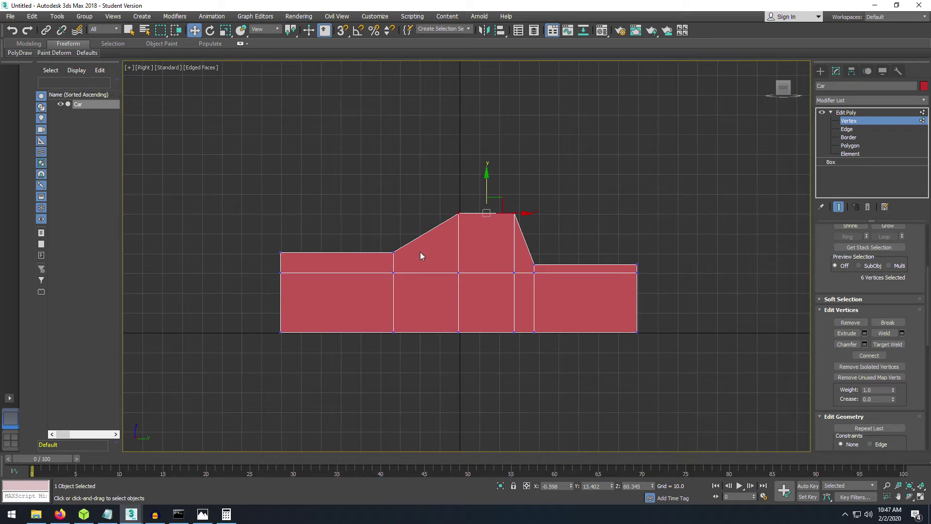
{"action": "left_click_drag", "start_coordinate": [236, 182], "coordinate": [655, 301]}
{"action": "left_click", "coordinate": [274, 212]}
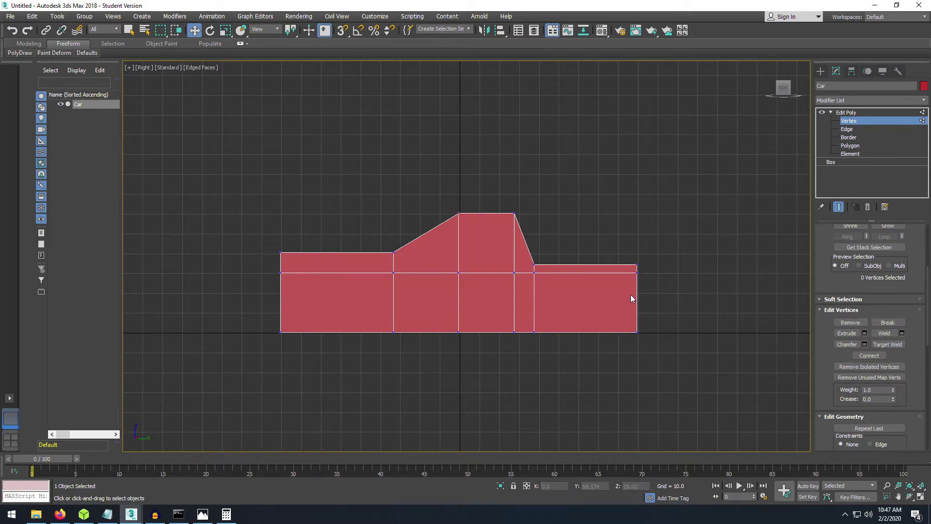
{"action": "left_click_drag", "start_coordinate": [266, 208], "coordinate": [656, 306]}
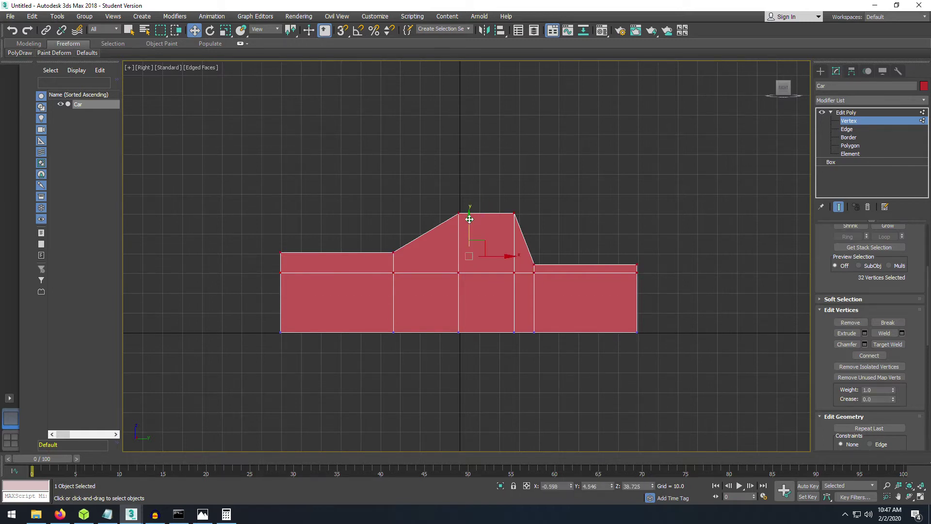
{"action": "left_click_drag", "start_coordinate": [470, 219], "coordinate": [469, 244]}
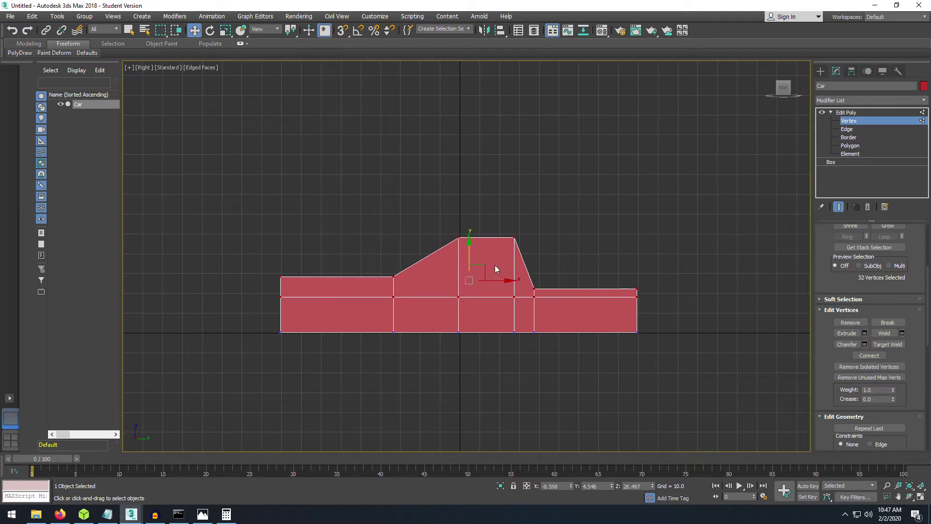
Raise the top vertices of the car's right end section to Z about 33.
{"action": "left_click", "coordinate": [621, 266]}
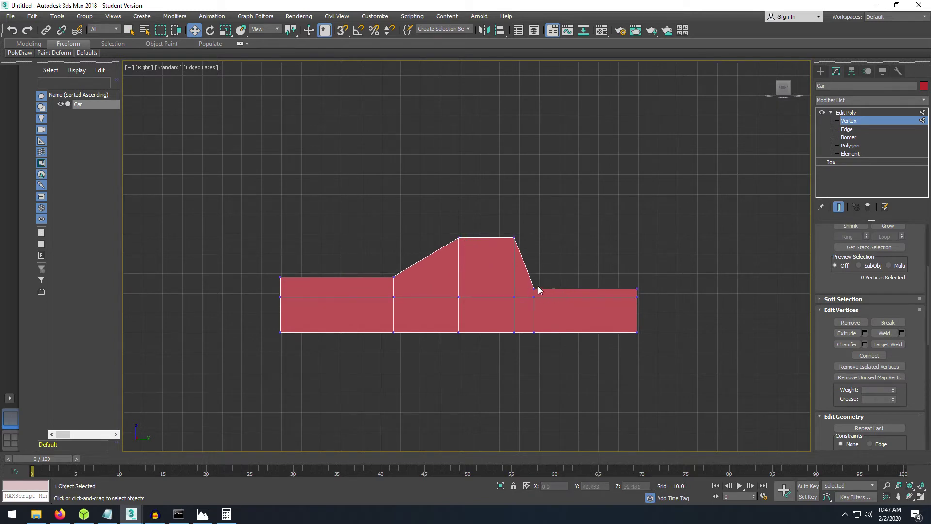
{"action": "left_click_drag", "start_coordinate": [663, 293], "coordinate": [663, 292]}
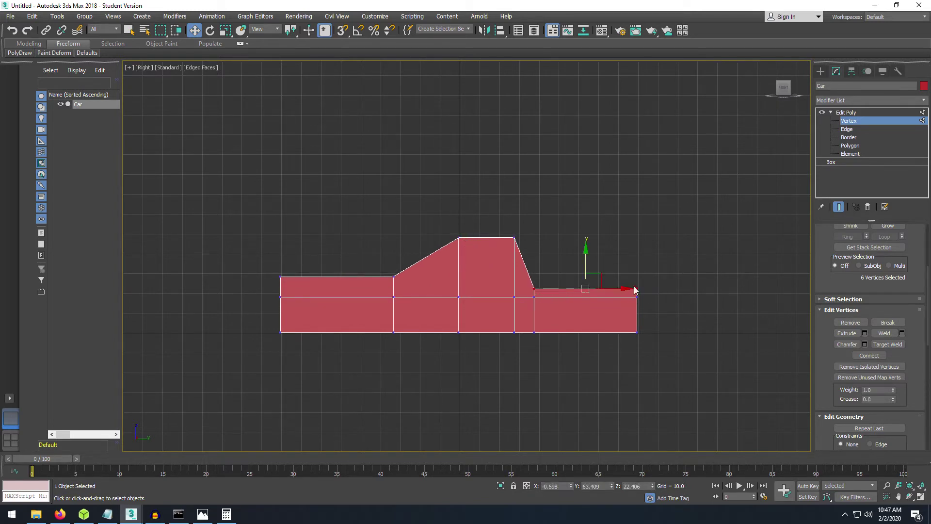
{"action": "left_click_drag", "start_coordinate": [585, 251], "coordinate": [600, 229]}
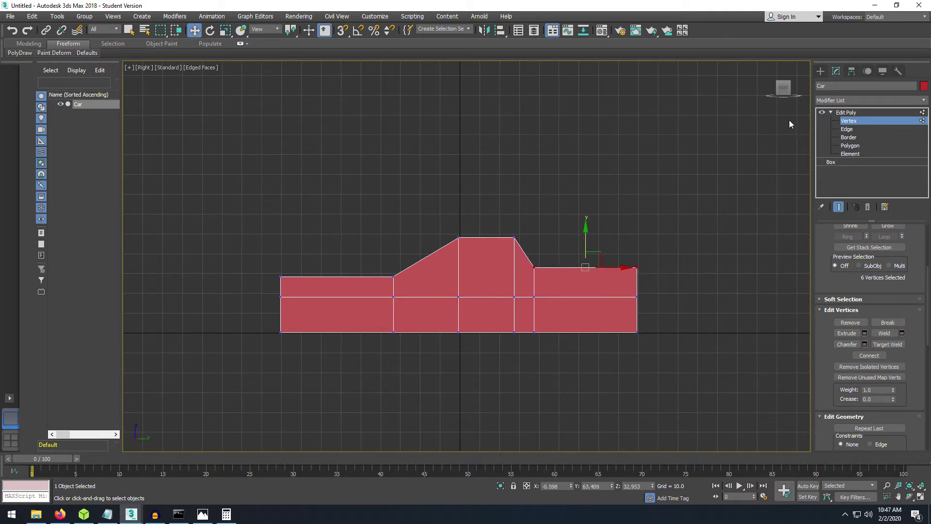
Connect the lengthwise edges of the car's left end section with a new edge loop and move it close to the left end.
{"action": "left_click_drag", "start_coordinate": [786, 91], "coordinate": [818, 99]}
{"action": "middle_click_drag", "start_coordinate": [763, 74], "coordinate": [705, 52]}
{"action": "middle_click_drag", "start_coordinate": [630, 186], "coordinate": [652, 166]}
{"action": "mouse_move", "coordinate": [494, 229]}
{"action": "middle_mouse_down"}
{"action": "mouse_move", "coordinate": [511, 195]}
{"action": "mouse_move", "coordinate": [494, 216]}
{"action": "mouse_move", "coordinate": [439, 221]}
{"action": "mouse_move", "coordinate": [482, 229]}
{"action": "middle_mouse_up"}
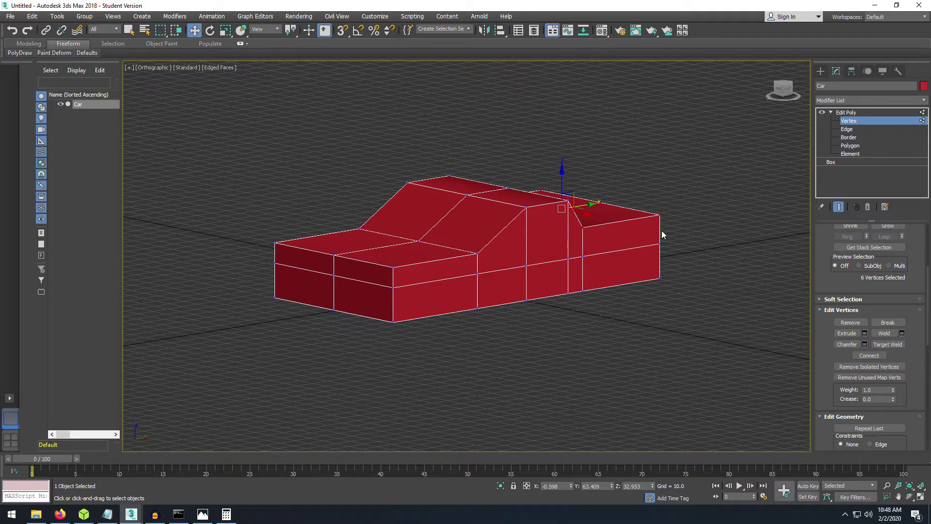
{"action": "left_click", "coordinate": [786, 94]}
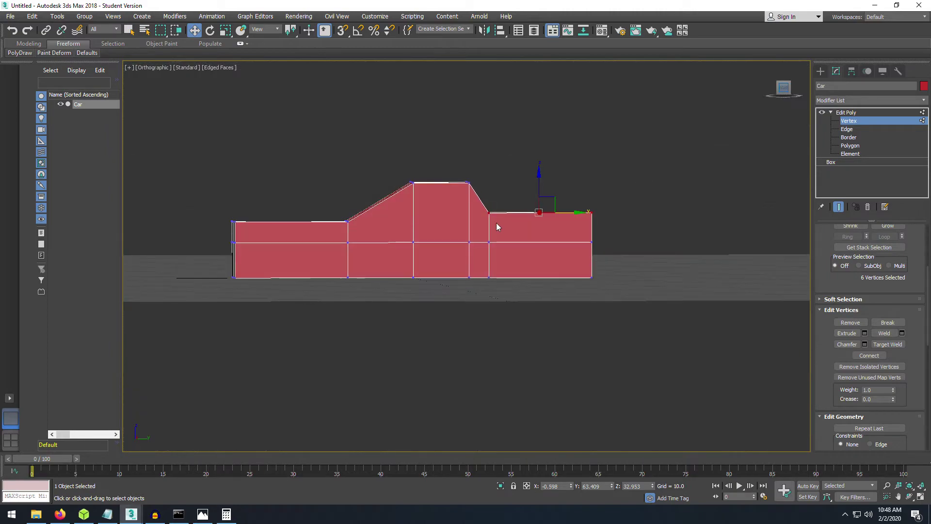
{"action": "left_click", "coordinate": [847, 129]}
{"action": "left_click_drag", "start_coordinate": [272, 198], "coordinate": [312, 305]}
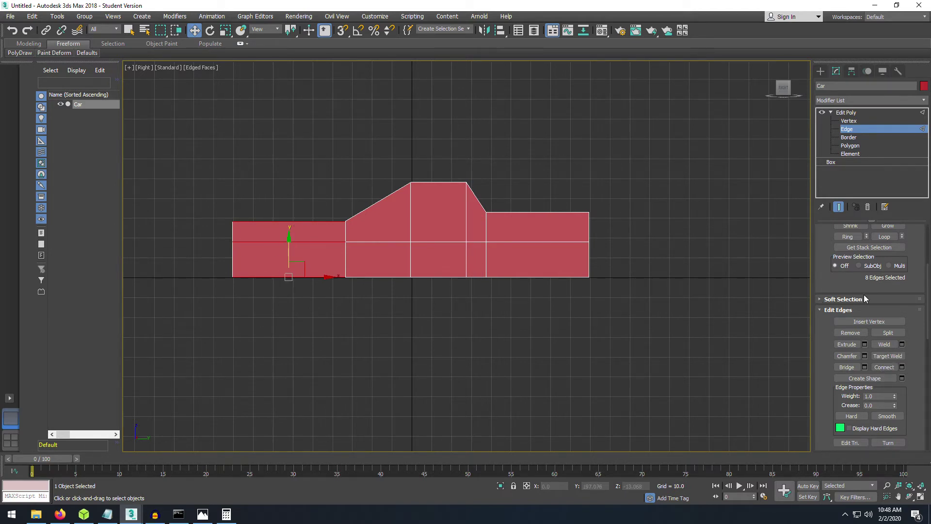
{"action": "left_click", "coordinate": [882, 368]}
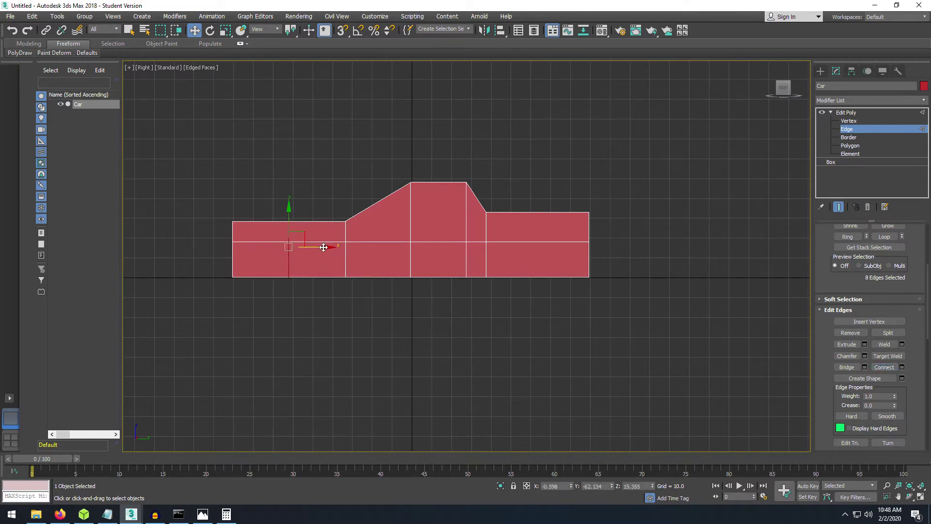
{"action": "left_click_drag", "start_coordinate": [327, 248], "coordinate": [285, 244]}
{"action": "left_click", "coordinate": [349, 172]}
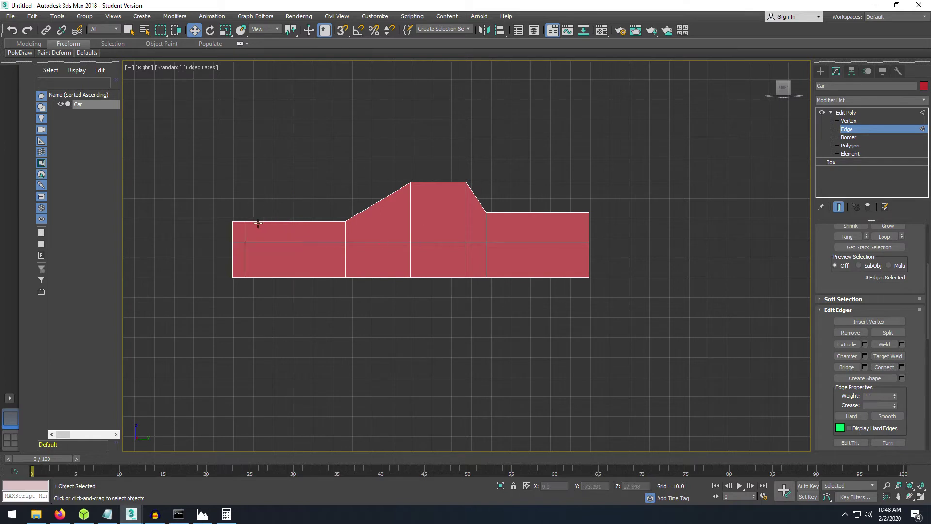
Lower the three top corner vertices at the car's left end to Z about 24.3 to slope the hood's edge.
{"action": "left_click", "coordinate": [851, 123]}
{"action": "left_click_drag", "start_coordinate": [221, 209], "coordinate": [243, 237]}
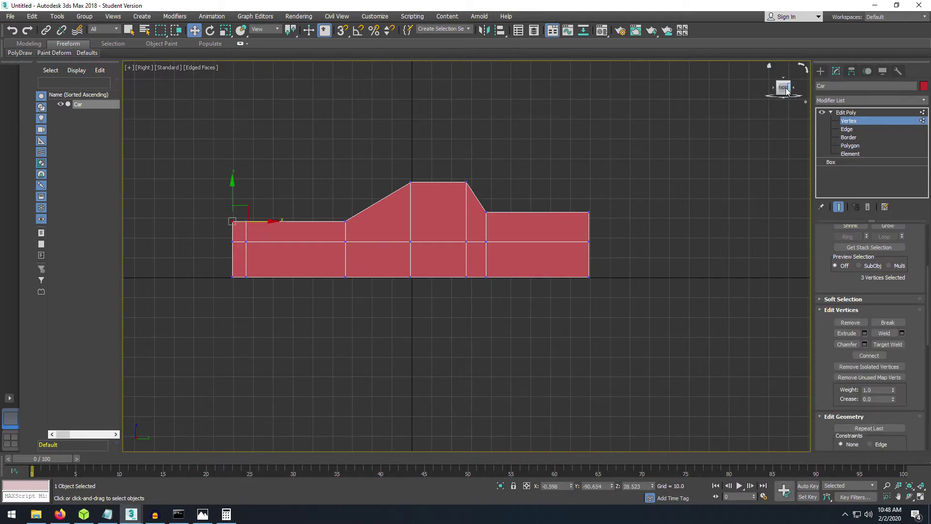
{"action": "left_click_drag", "start_coordinate": [786, 93], "coordinate": [853, 105]}
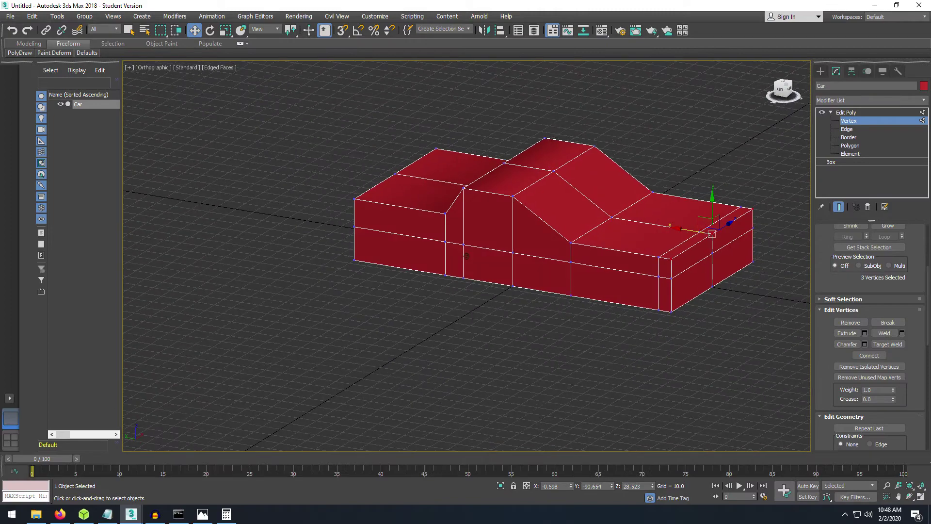
{"action": "left_click_drag", "start_coordinate": [790, 94], "coordinate": [797, 88]}
{"action": "left_click", "coordinate": [785, 87]}
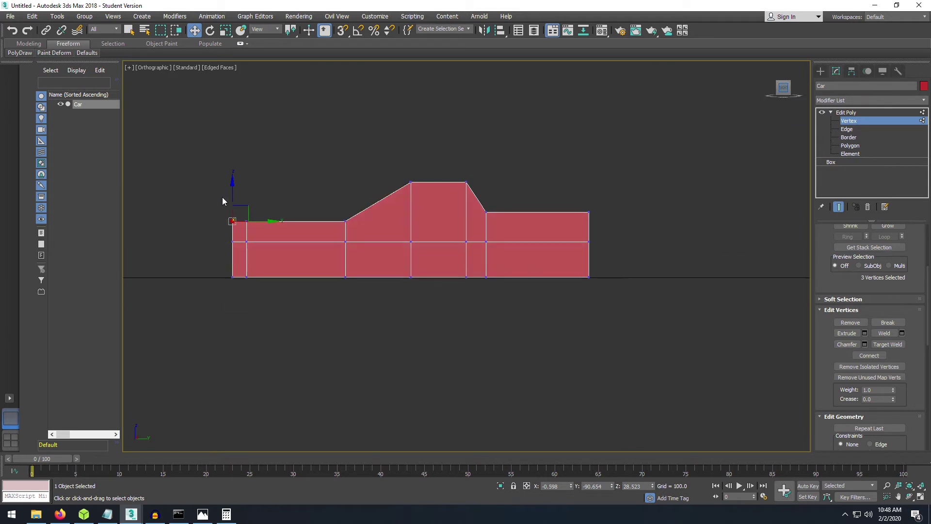
{"action": "left_click_drag", "start_coordinate": [232, 182], "coordinate": [231, 198]}
Connect the vertical edges of the car's bottom row with a new horizontal edge loop and lower it to Z about 6.8.
{"action": "left_click", "coordinate": [847, 129]}
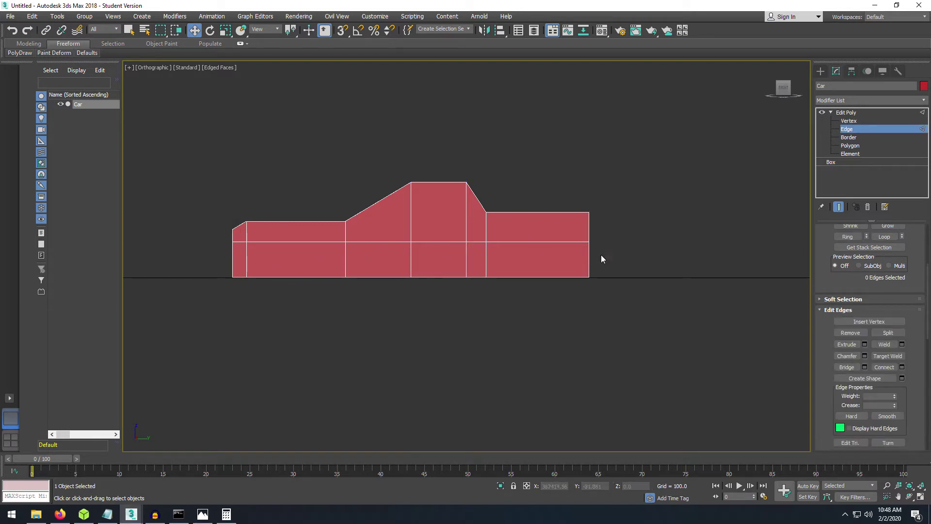
{"action": "left_click_drag", "start_coordinate": [215, 256], "coordinate": [621, 266]}
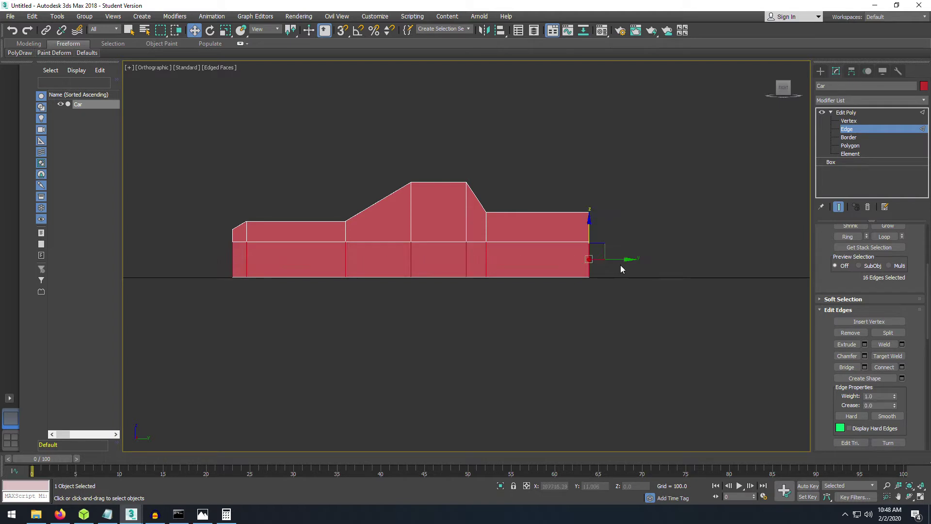
{"action": "left_click", "coordinate": [882, 368]}
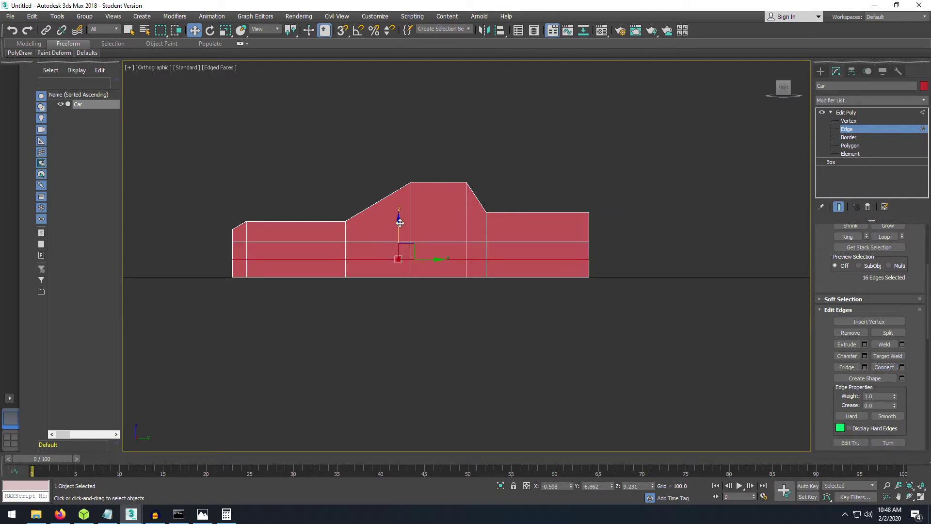
{"action": "left_click_drag", "start_coordinate": [400, 222], "coordinate": [404, 228]}
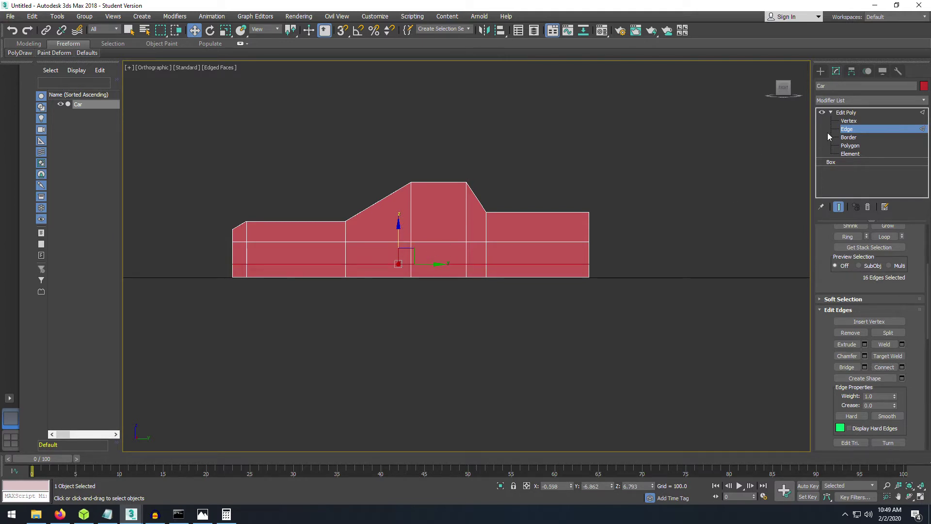
Move the top and bottom corner vertices at the car's left end slightly inward to round off its profile.
{"action": "left_click", "coordinate": [848, 121]}
{"action": "left_click", "coordinate": [232, 229]}
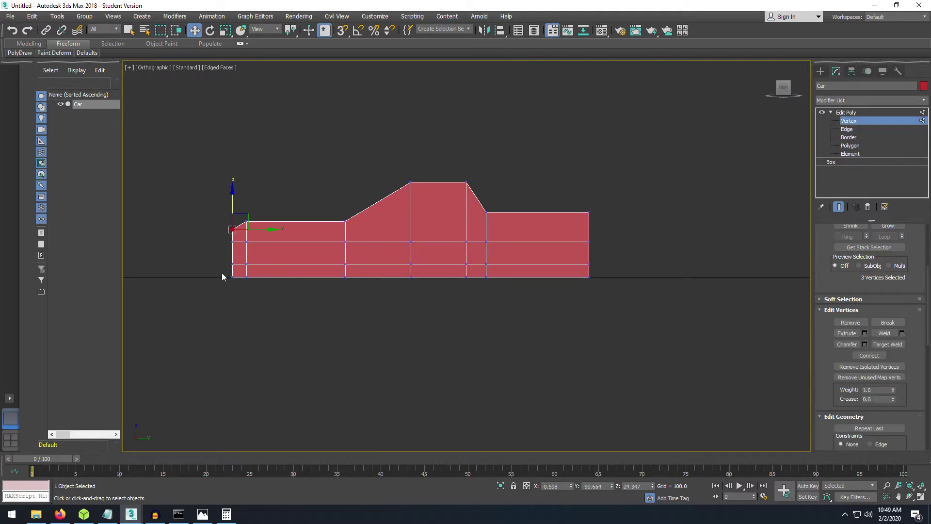
{"action": "left_click_drag", "start_coordinate": [222, 272], "coordinate": [283, 274]}
{"action": "left_click_drag", "start_coordinate": [237, 239], "coordinate": [271, 229]}
{"action": "left_click", "coordinate": [305, 323]}
{"action": "left_click", "coordinate": [270, 264]}
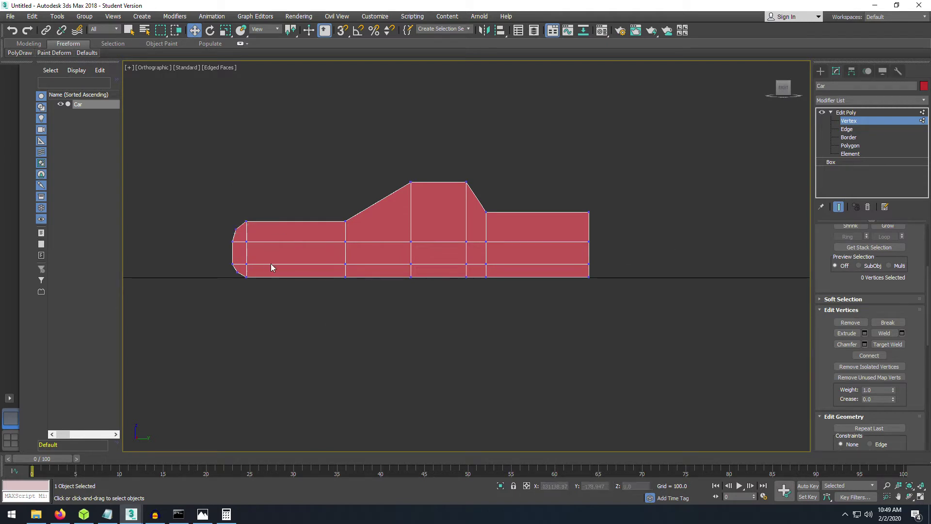
{"action": "scroll", "coordinate": [271, 263], "scroll_direction": "up", "scroll_amount": 5}
{"action": "middle_click_drag", "start_coordinate": [381, 285], "coordinate": [468, 300]}
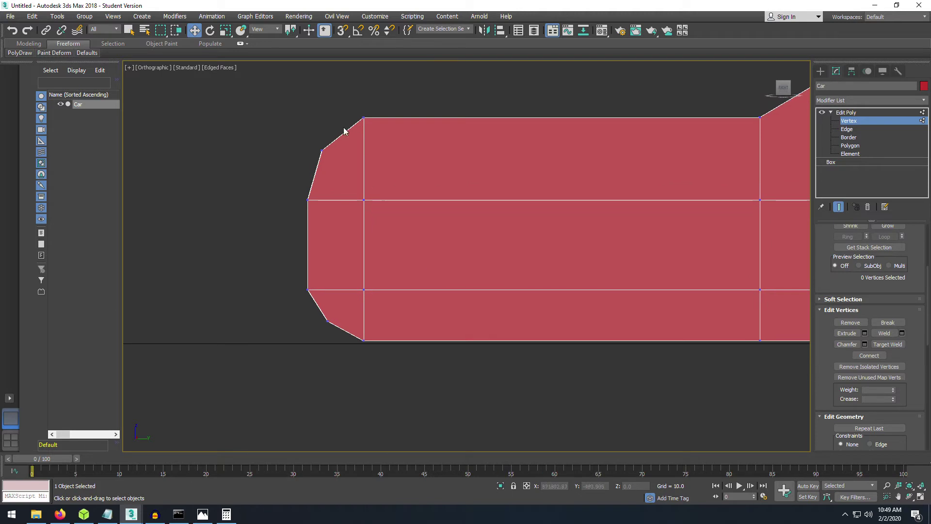
{"action": "scroll", "coordinate": [345, 320], "scroll_direction": "down", "scroll_amount": 5}
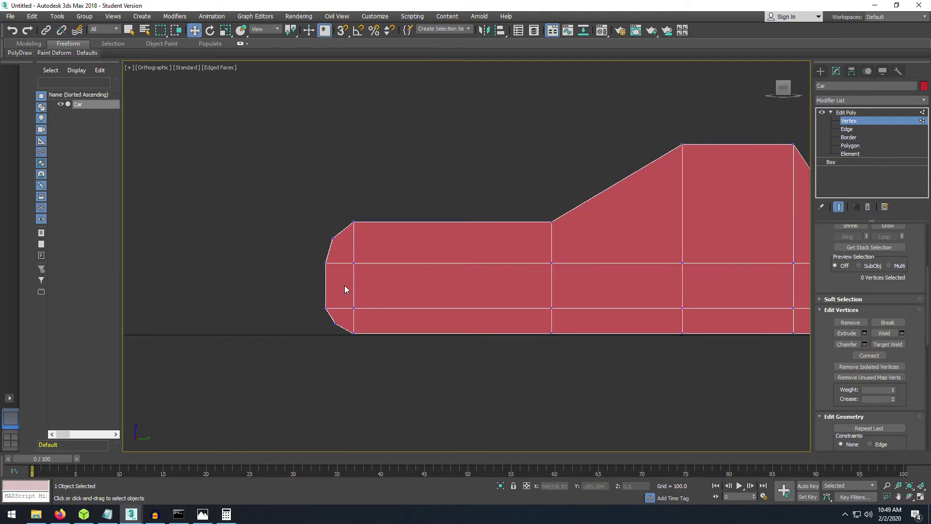
{"action": "left_click", "coordinate": [847, 128]}
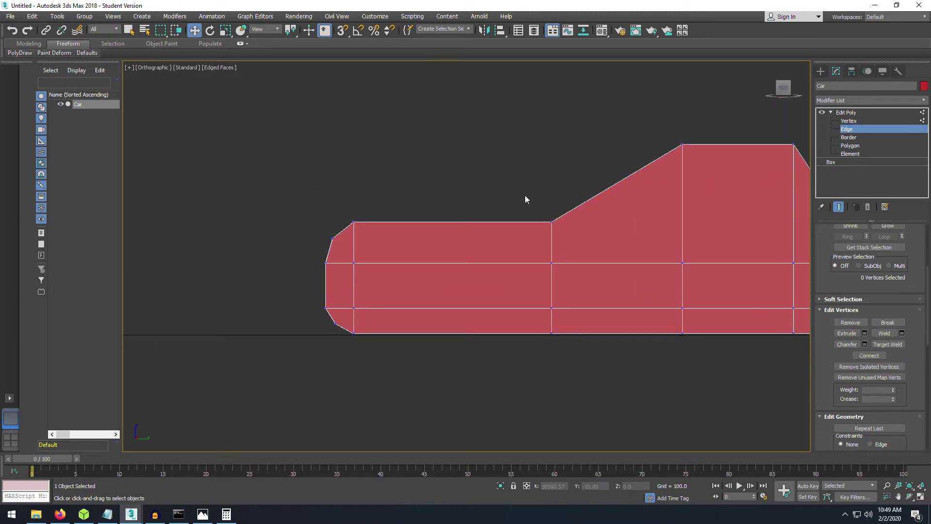
{"action": "double_click", "coordinate": [336, 333]}
{"action": "double_click", "coordinate": [335, 234]}
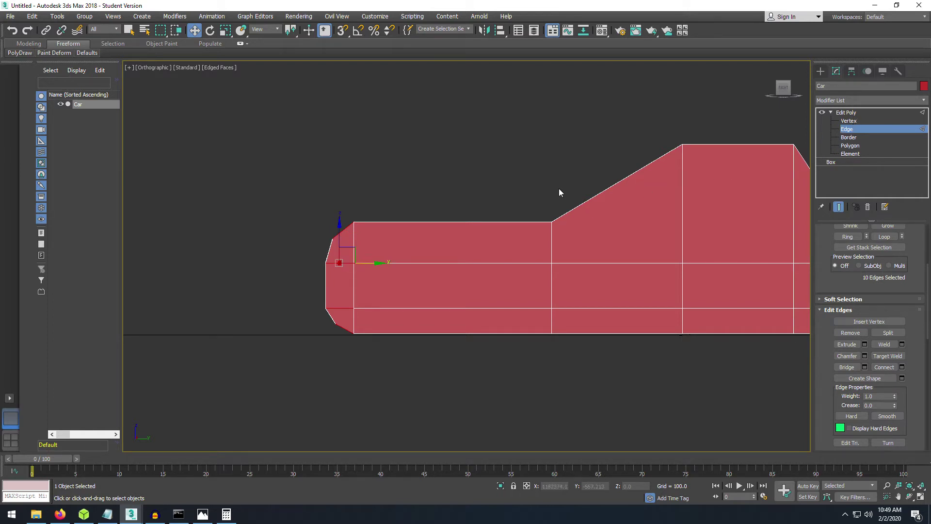
{"action": "left_click", "coordinate": [848, 121]}
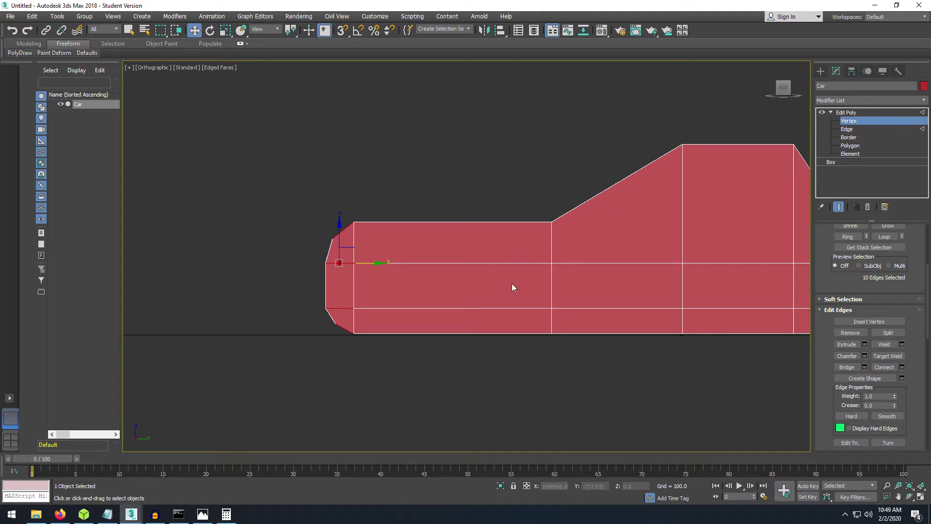
{"action": "middle_click_drag", "start_coordinate": [609, 299], "coordinate": [447, 302]}
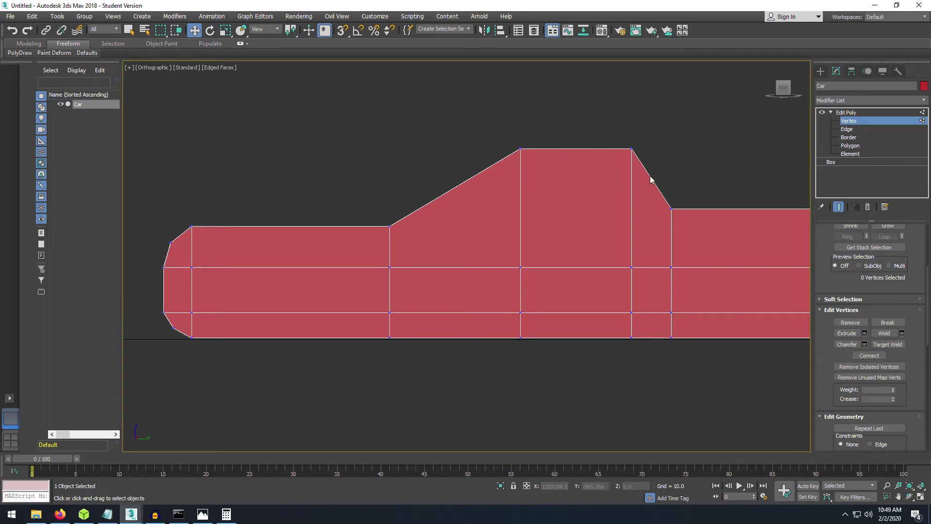
Connect the cabin's upper vertical and sloped edges with a new edge loop running around the cabin.
{"action": "left_click", "coordinate": [847, 129]}
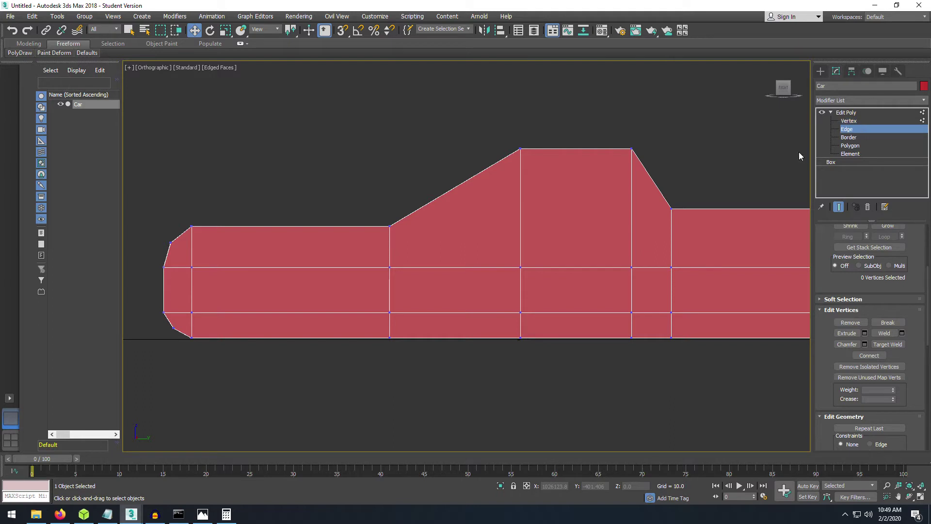
{"action": "left_click_drag", "start_coordinate": [453, 166], "coordinate": [690, 179]}
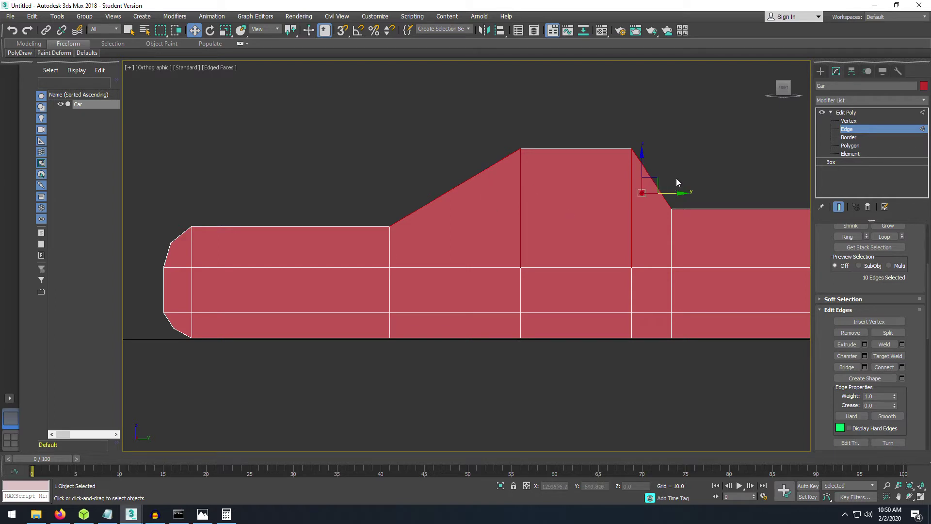
{"action": "left_click", "coordinate": [885, 368]}
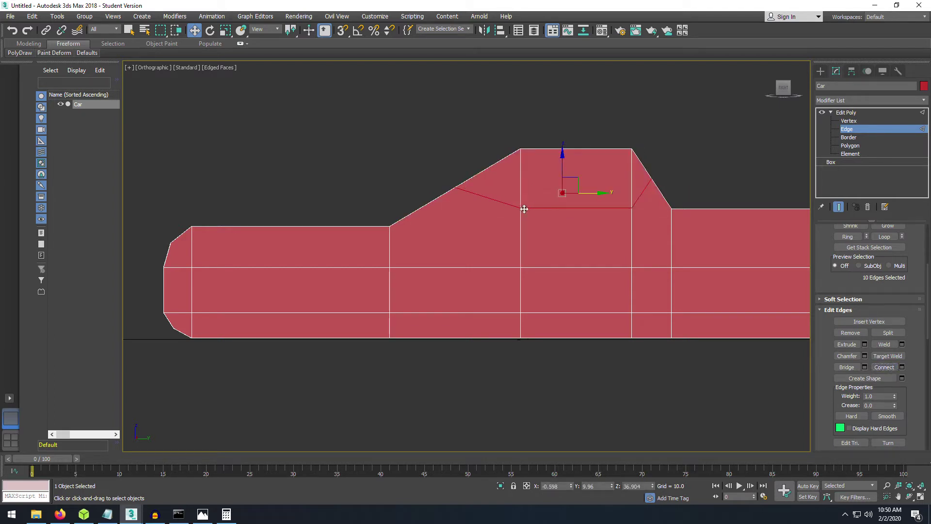
{"action": "left_click_drag", "start_coordinate": [782, 87], "coordinate": [631, 295]}
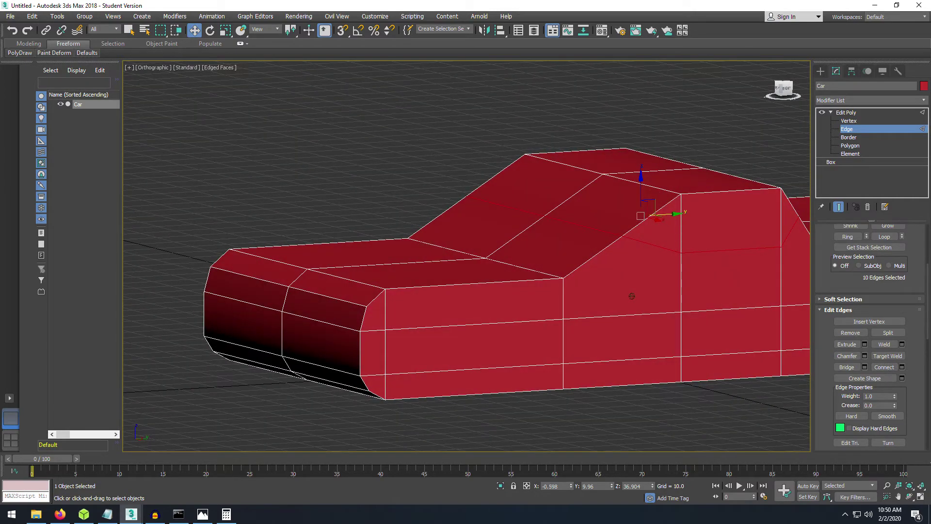
{"action": "middle_click_drag", "start_coordinate": [631, 296], "coordinate": [631, 296], "text": "alt"}
{"action": "left_click", "coordinate": [791, 90]}
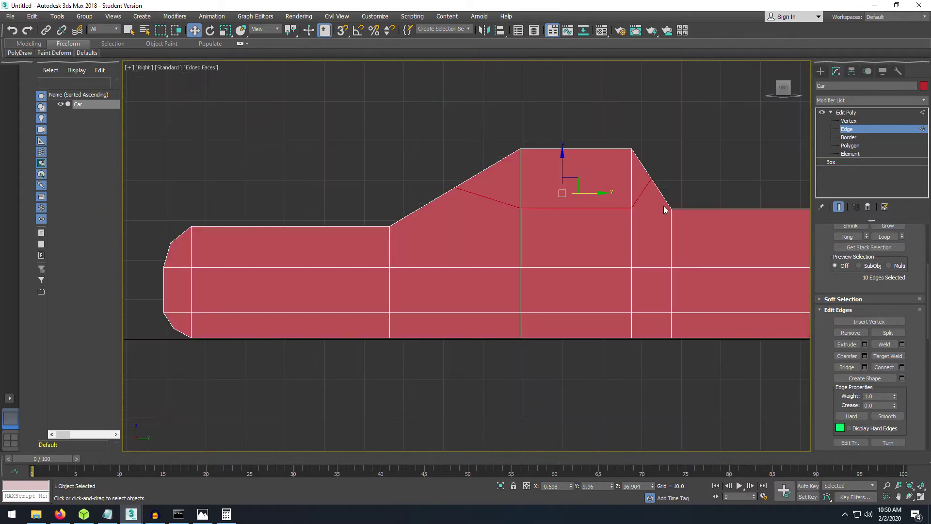
{"action": "middle_click_drag", "start_coordinate": [665, 209], "coordinate": [601, 216]}
{"action": "left_click", "coordinate": [631, 181]}
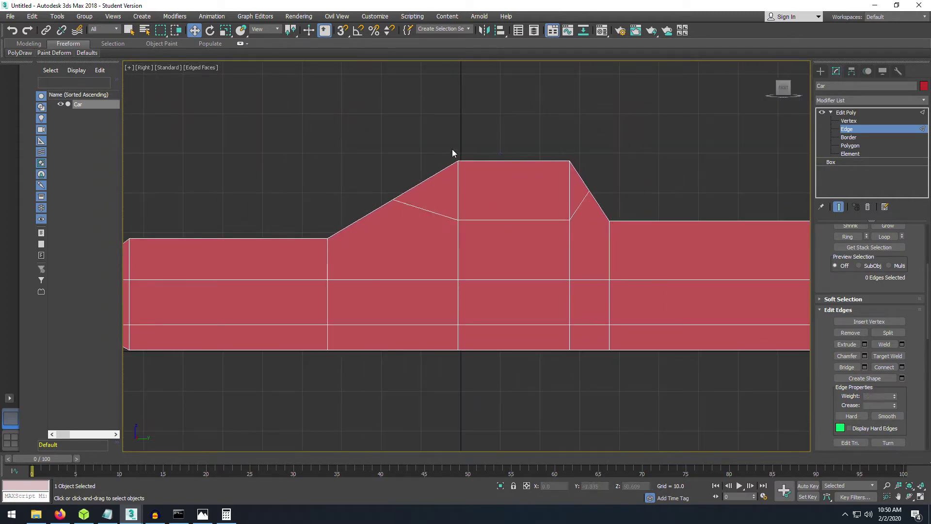
Lower the six roof vertices of the cabin to Z about 43.3.
{"action": "left_click", "coordinate": [857, 122]}
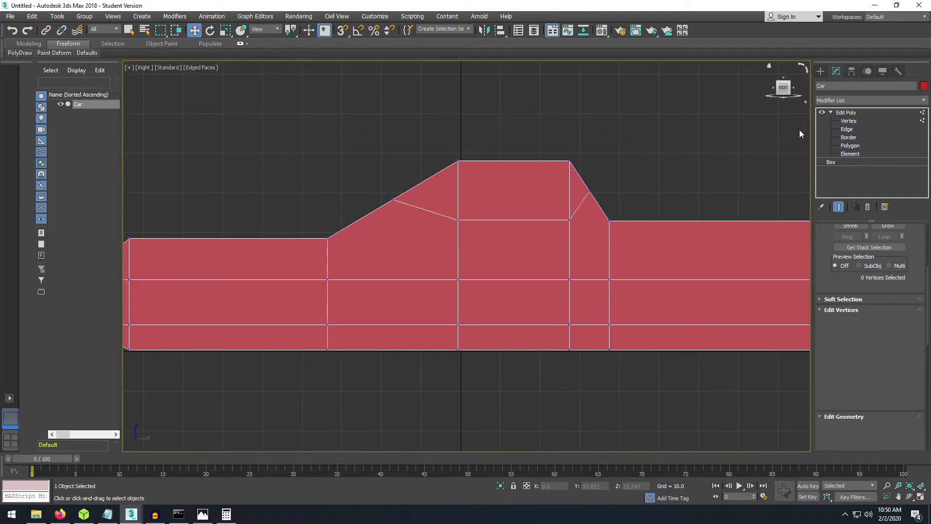
{"action": "left_click_drag", "start_coordinate": [581, 172], "coordinate": [583, 175]}
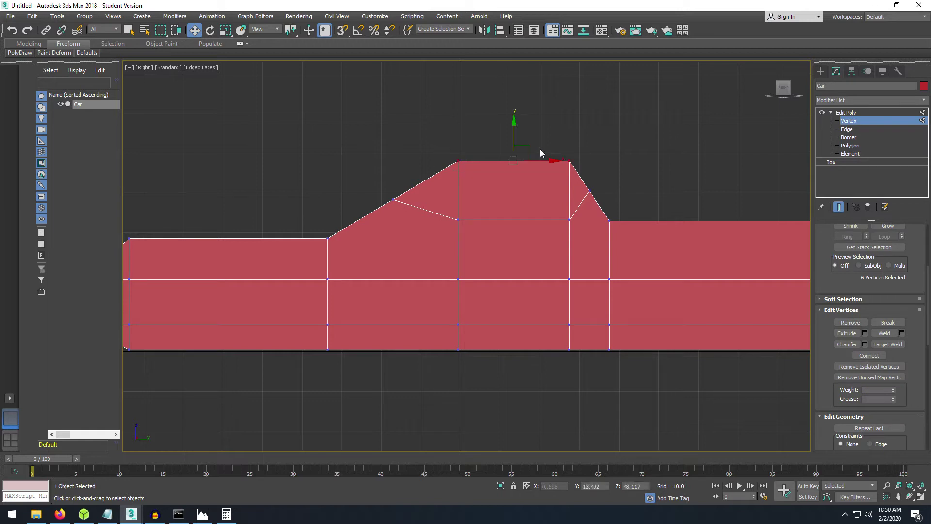
{"action": "left_click_drag", "start_coordinate": [514, 122], "coordinate": [511, 141]}
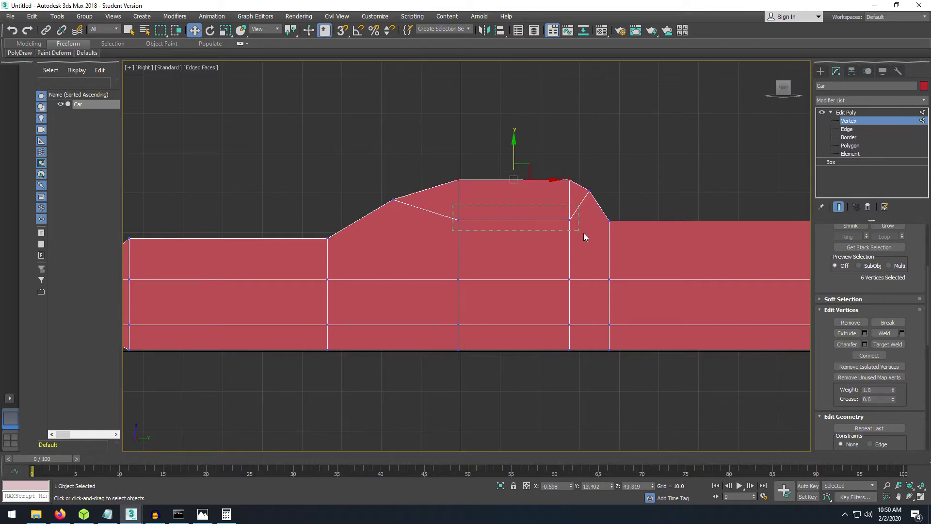
Raise the vertices of the new horizontal edge on the cabin's side closer to the roof line.
{"action": "left_click_drag", "start_coordinate": [583, 236], "coordinate": [583, 236]}
{"action": "middle_click_drag", "start_coordinate": [583, 236], "coordinate": [595, 219], "text": "alt"}
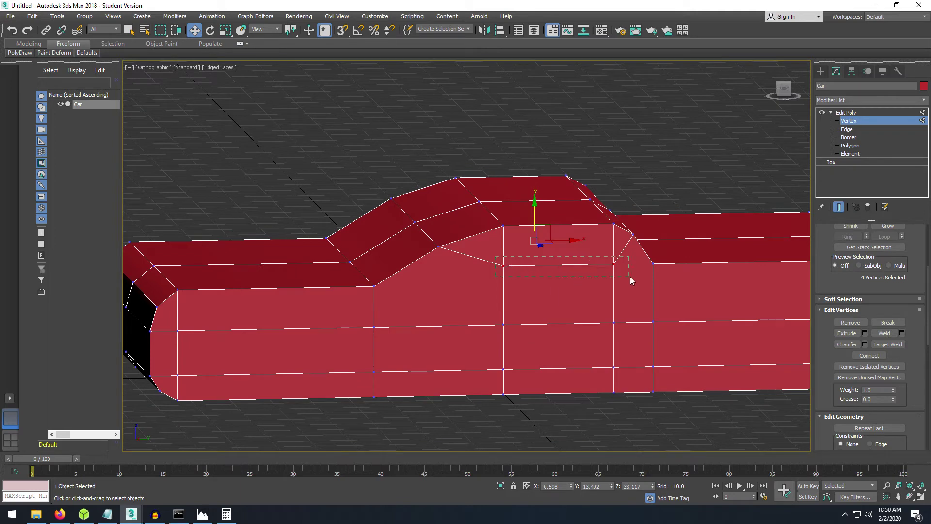
{"action": "left_click_drag", "start_coordinate": [629, 280], "coordinate": [630, 281]}
{"action": "left_click_drag", "start_coordinate": [572, 232], "coordinate": [589, 206]}
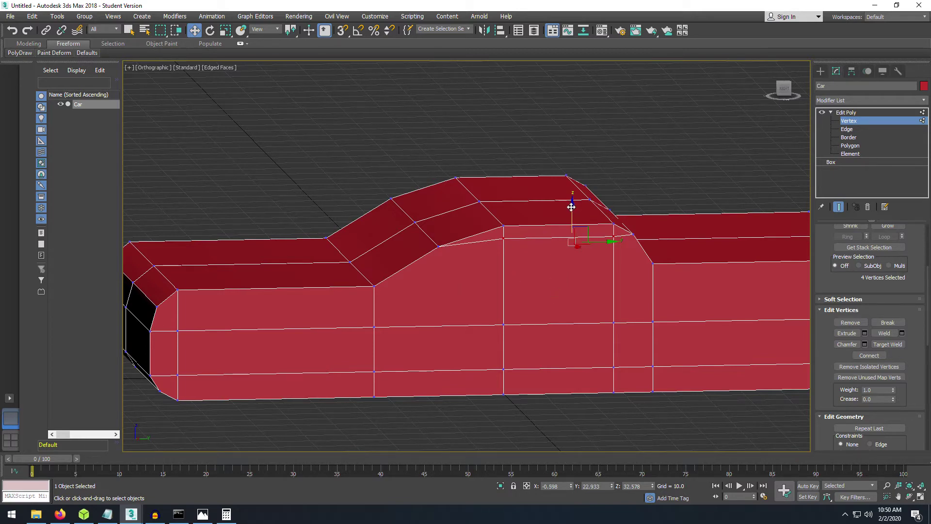
{"action": "left_click_drag", "start_coordinate": [571, 207], "coordinate": [629, 215]}
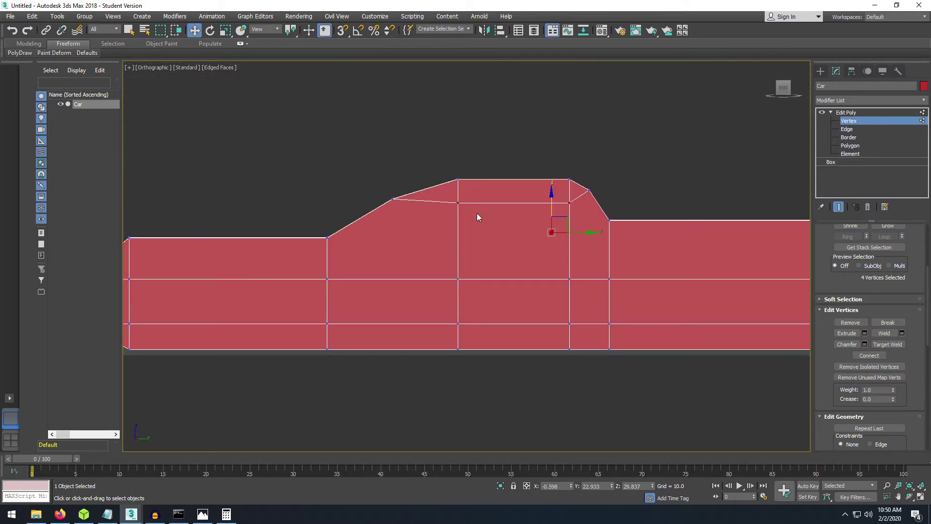
Connect the trunk's lengthwise edges with a vertical edge loop and move it close to the rear end, at Y about 83.6.
{"action": "left_click_drag", "start_coordinate": [787, 92], "coordinate": [817, 88]}
{"action": "left_click", "coordinate": [784, 89]}
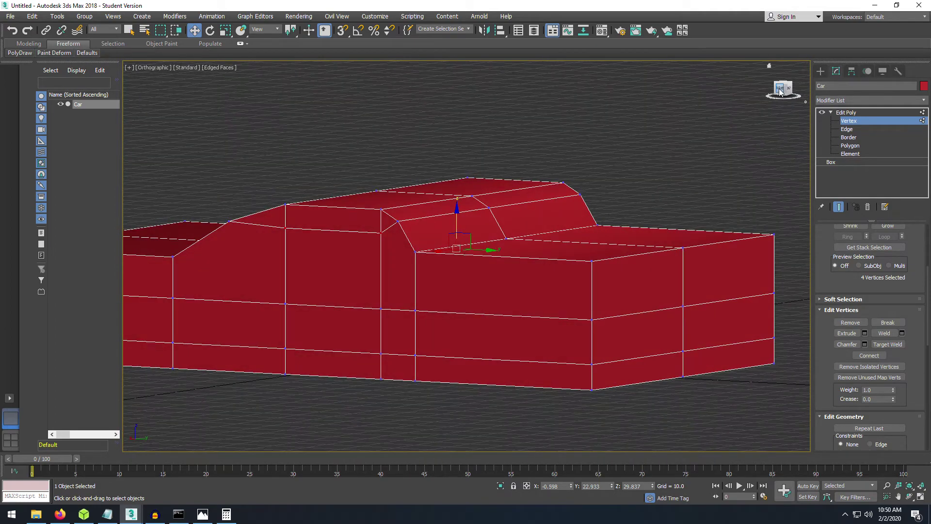
{"action": "left_click", "coordinate": [781, 90]}
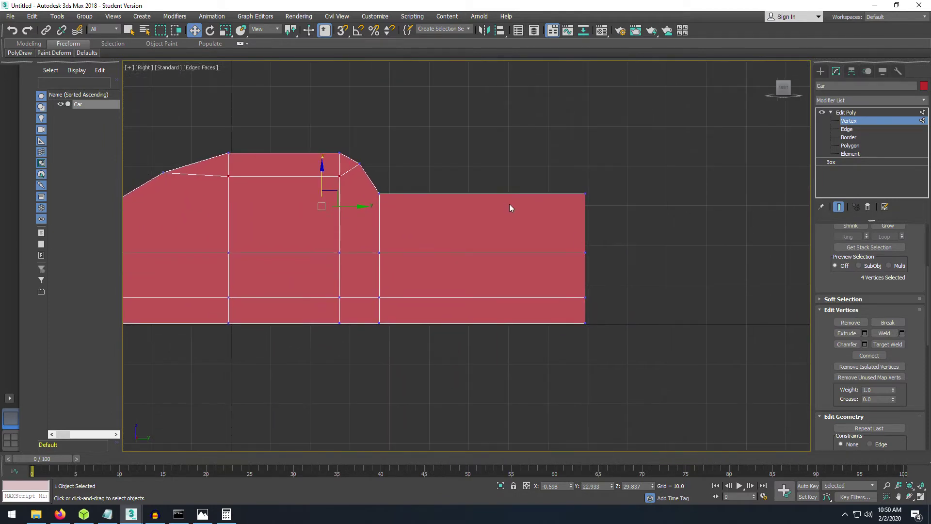
{"action": "left_click", "coordinate": [847, 129]}
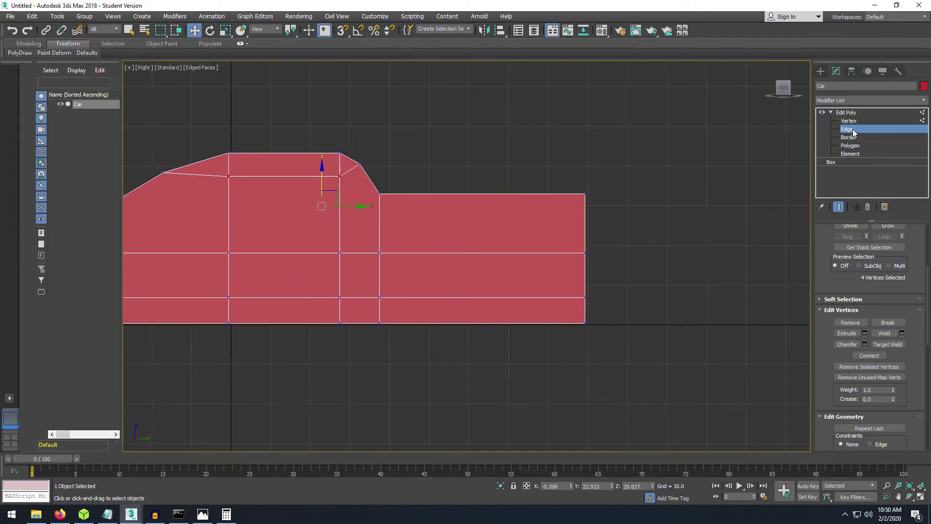
{"action": "left_click_drag", "start_coordinate": [513, 366], "coordinate": [513, 366]}
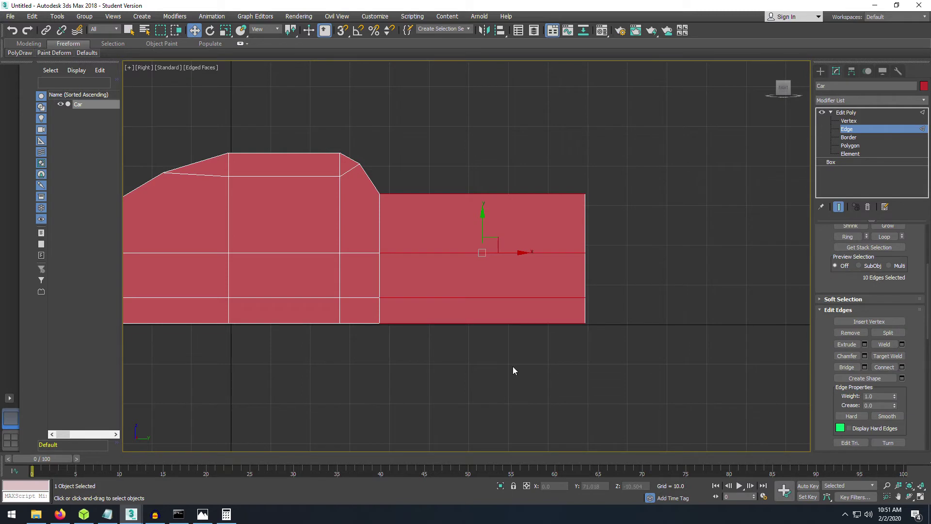
{"action": "left_click", "coordinate": [880, 367]}
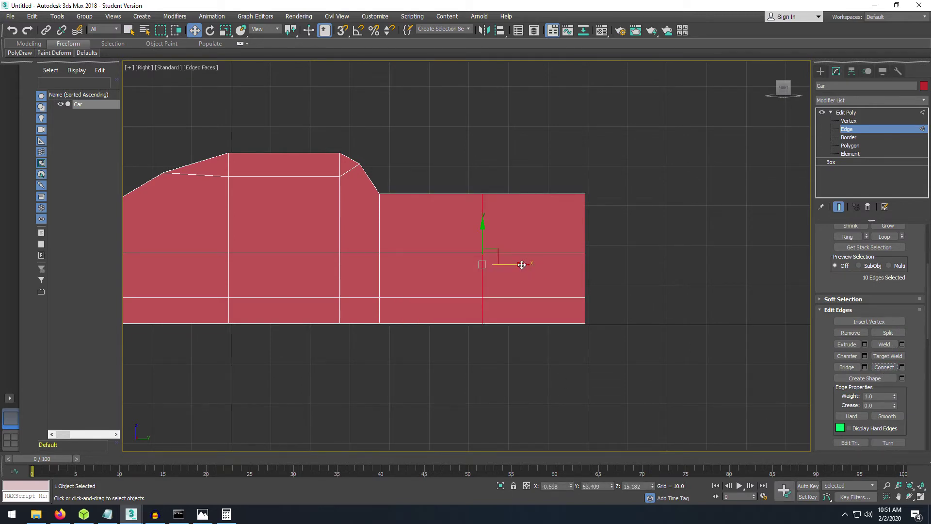
{"action": "left_click_drag", "start_coordinate": [521, 265], "coordinate": [601, 269]}
{"action": "middle_click_drag", "start_coordinate": [619, 235], "coordinate": [704, 219]}
{"action": "scroll", "coordinate": [646, 292], "scroll_direction": "down", "scroll_amount": 2}
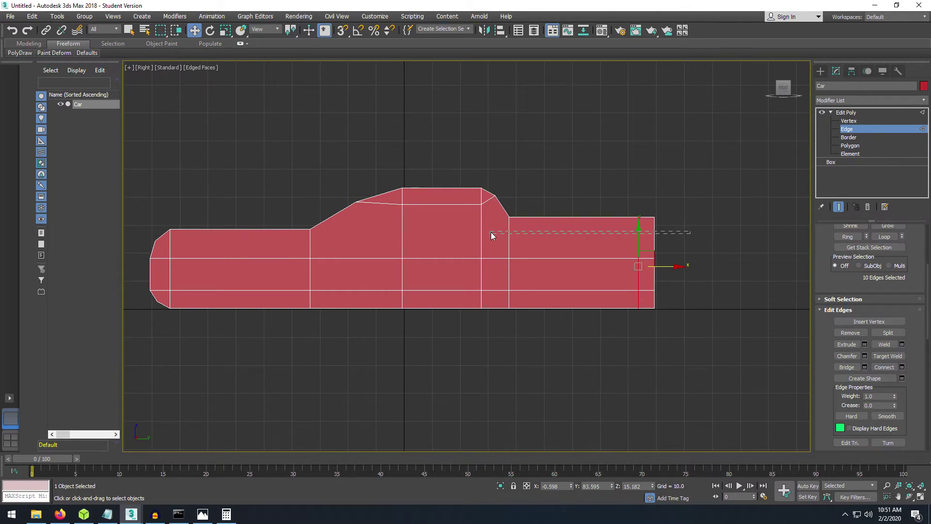
Try to connect the upper vertical edges of the trunk section with a horizontal row of edges.
{"action": "left_click_drag", "start_coordinate": [490, 232], "coordinate": [491, 232]}
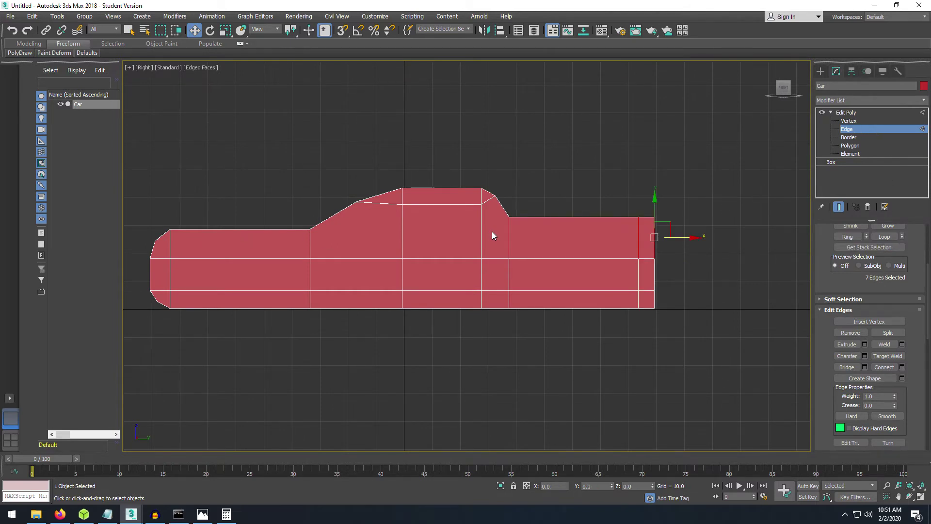
{"action": "left_click", "coordinate": [883, 367]}
{"action": "scroll", "coordinate": [707, 296], "scroll_direction": "up", "scroll_amount": 3}
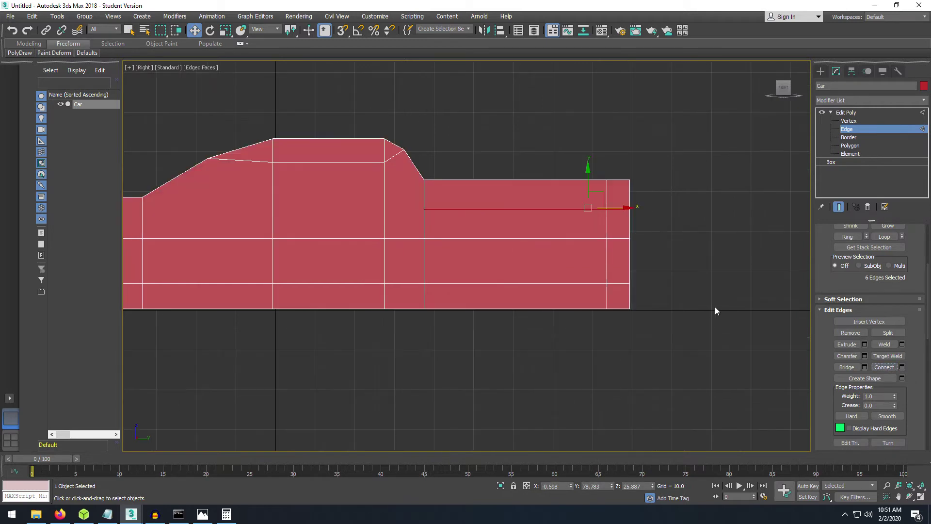
{"action": "left_click", "coordinate": [702, 181]}
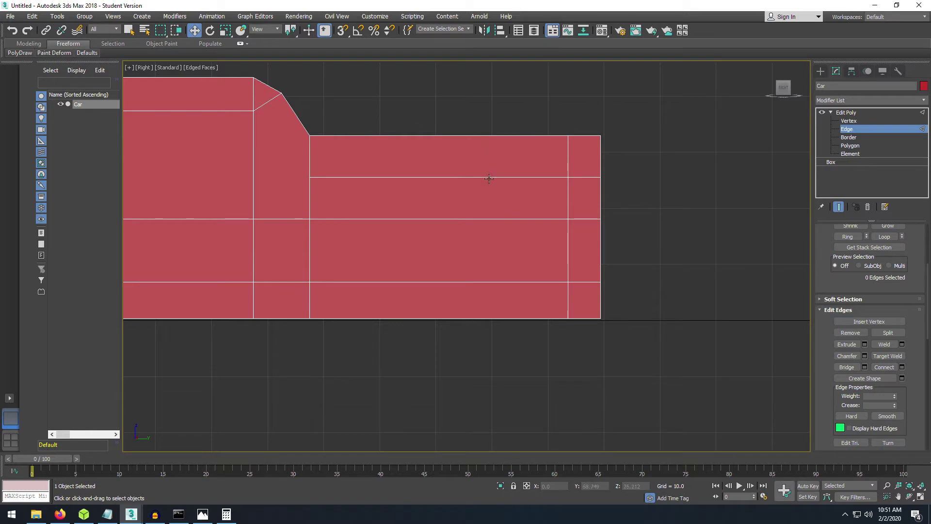
Try to raise the trunk's rear top corner vertices into a small spoiler lip at Z about 36.5.
{"action": "left_click", "coordinate": [849, 120]}
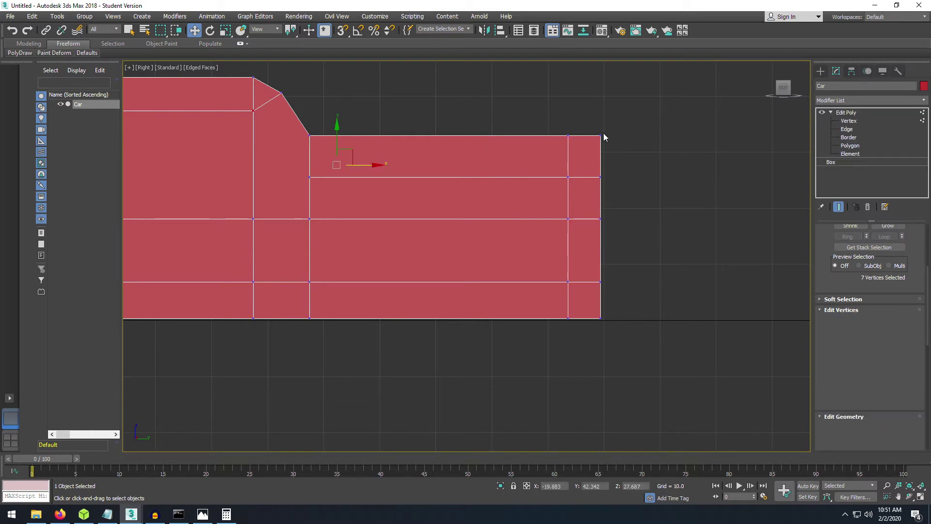
{"action": "left_click_drag", "start_coordinate": [589, 121], "coordinate": [613, 100]}
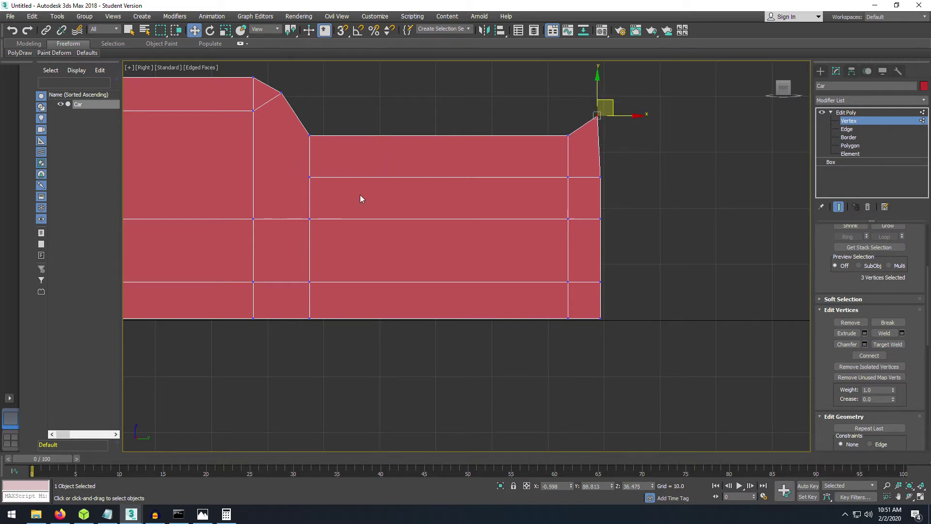
{"action": "scroll", "coordinate": [361, 199], "scroll_direction": "down", "scroll_amount": 5}
{"action": "middle_click_drag", "start_coordinate": [362, 201], "coordinate": [552, 197]}
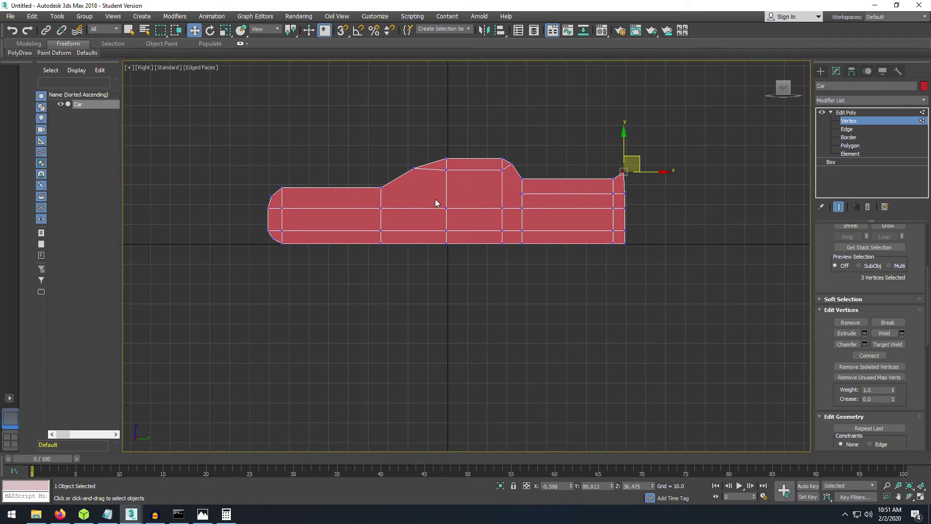
Undo the spoiler vertex move and the horizontal edge row added to the trunk.
{"action": "key", "text": "ctrl+z"}
{"action": "key", "text": "ctrl+z"}
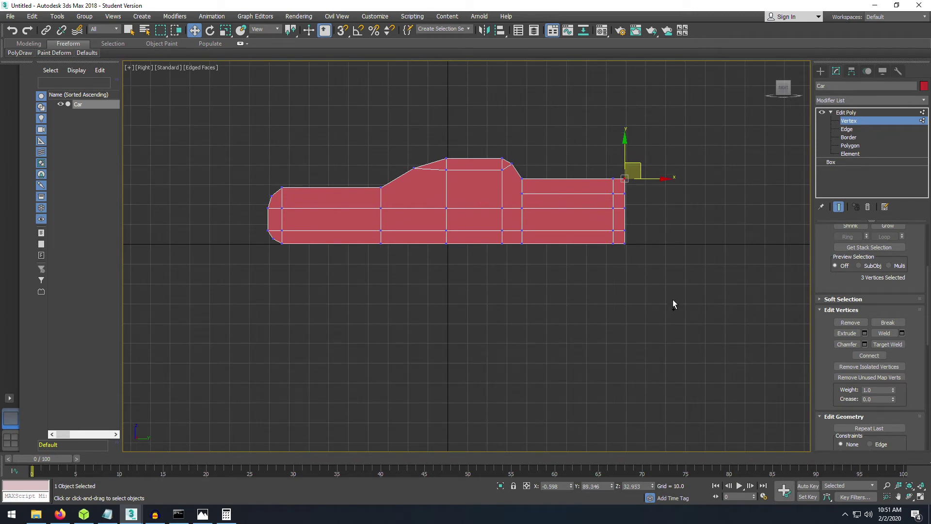
{"action": "key", "text": "ctrl+z"}
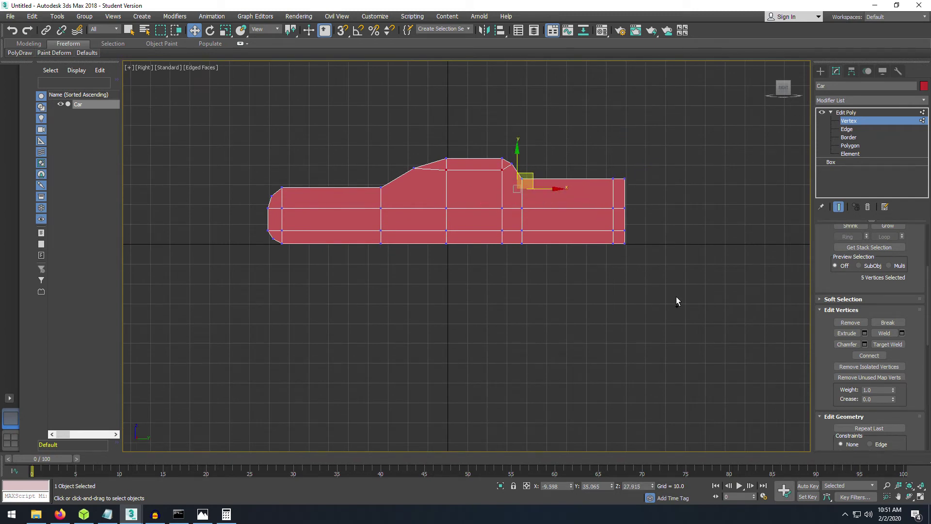
{"action": "middle_click_drag", "start_coordinate": [659, 206], "coordinate": [625, 216]}
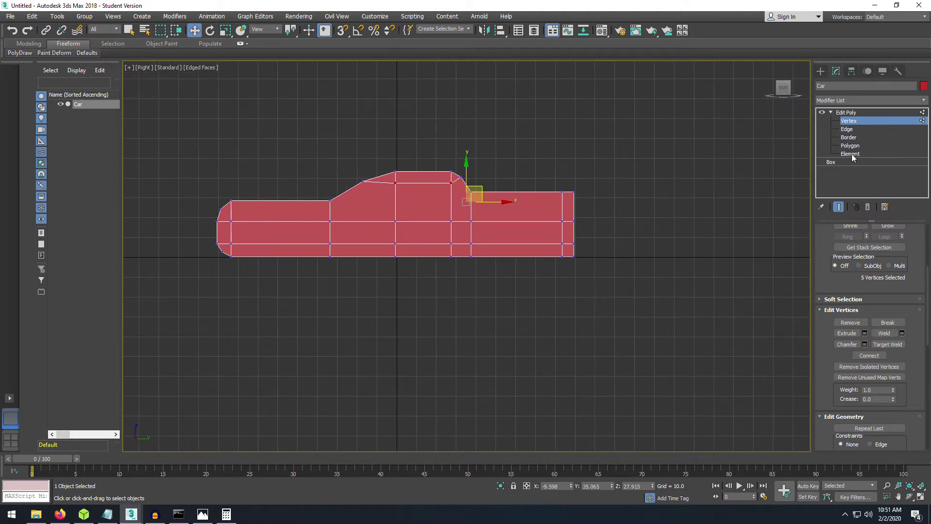
Connect the upper vertical edges along the whole car body with a new horizontal edge loop.
{"action": "left_click", "coordinate": [847, 129]}
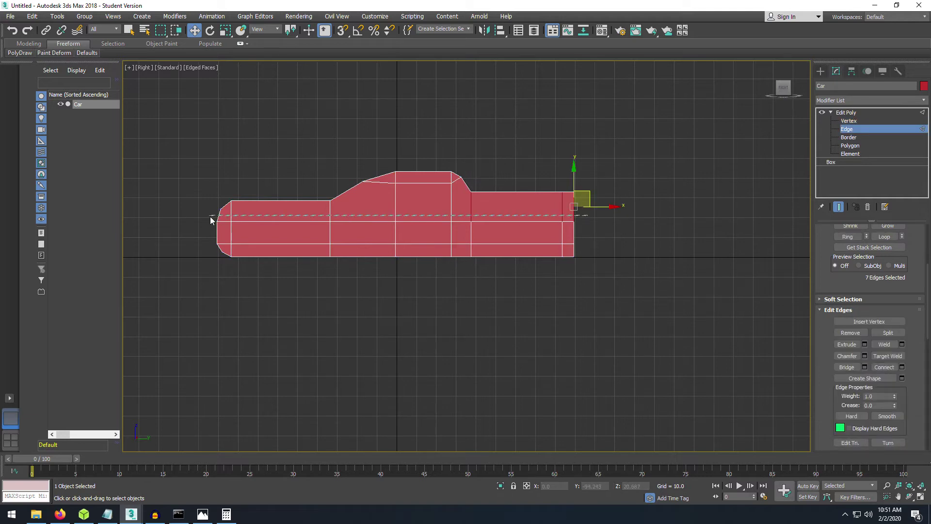
{"action": "left_click_drag", "start_coordinate": [211, 216], "coordinate": [210, 216]}
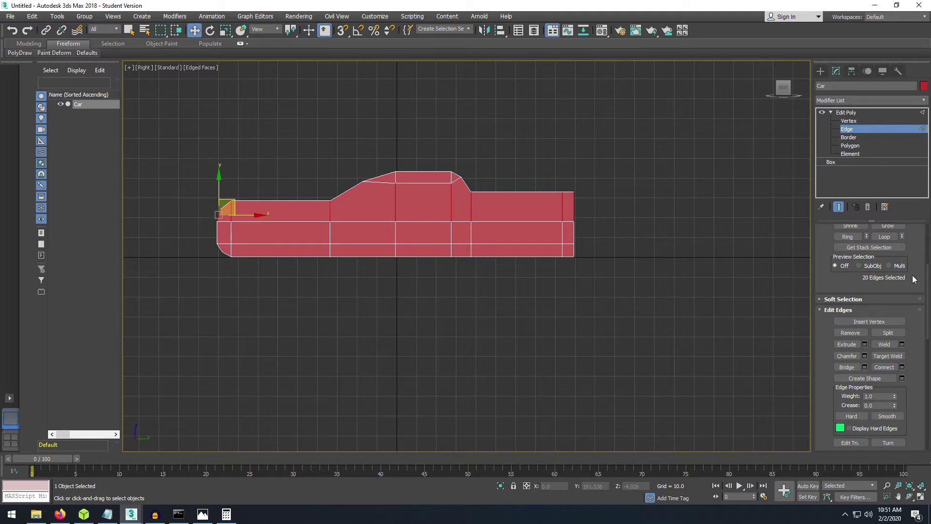
{"action": "left_click", "coordinate": [890, 365]}
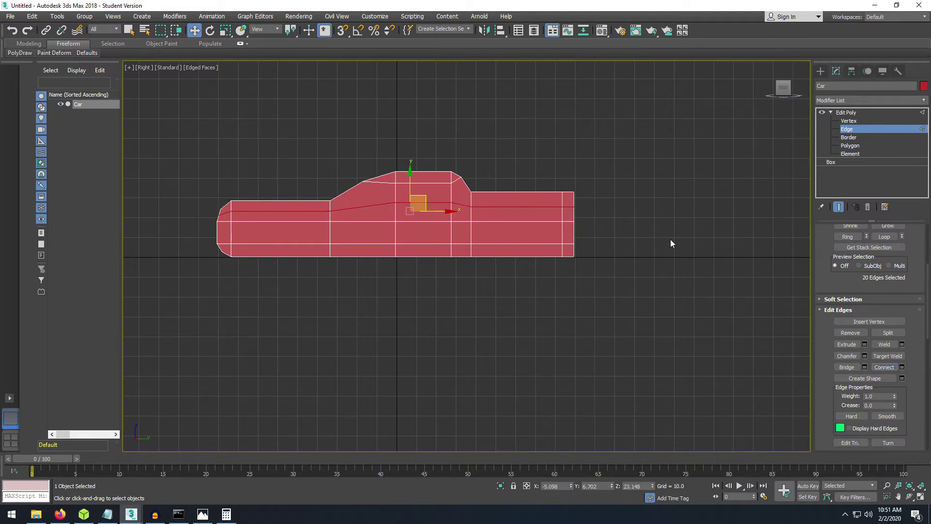
{"action": "scroll", "coordinate": [664, 237], "scroll_direction": "up", "scroll_amount": 5}
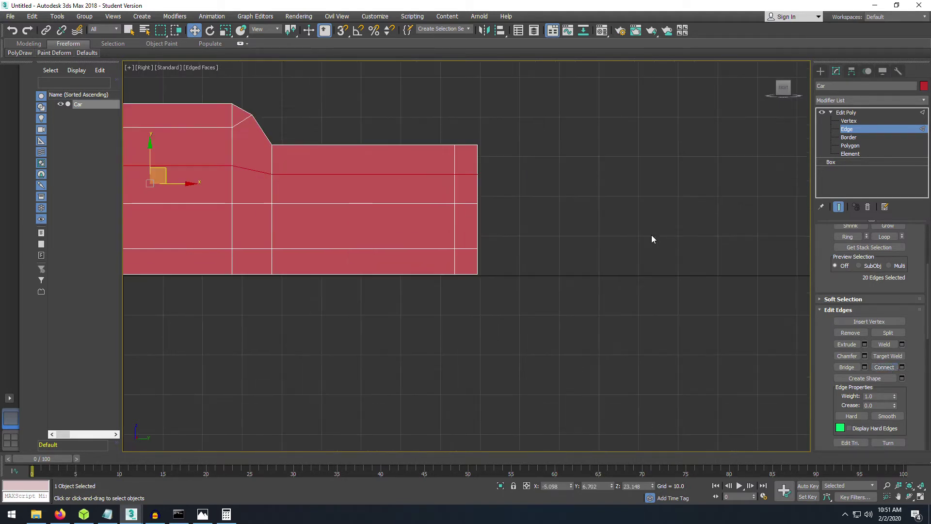
Raise the rear top corner vertices into a spoiler lip and move the rear bottom corner vertices inward and up to Z about 2.7.
{"action": "left_click", "coordinate": [843, 120]}
{"action": "left_click_drag", "start_coordinate": [536, 182], "coordinate": [560, 174]}
{"action": "left_click_drag", "start_coordinate": [541, 321], "coordinate": [578, 329]}
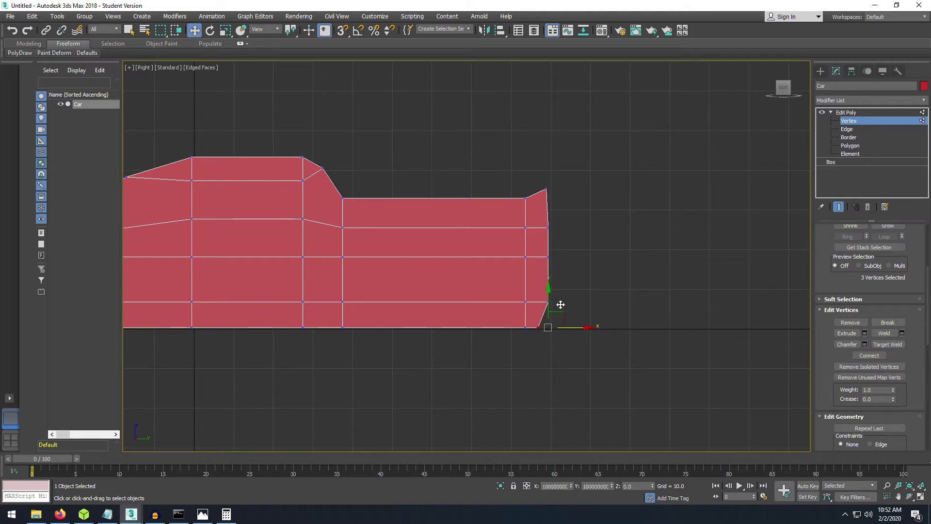
{"action": "left_click_drag", "start_coordinate": [536, 290], "coordinate": [537, 280]}
{"action": "left_click_drag", "start_coordinate": [782, 90], "coordinate": [808, 95]}
{"action": "scroll", "coordinate": [443, 263], "scroll_direction": "down", "scroll_amount": 3}
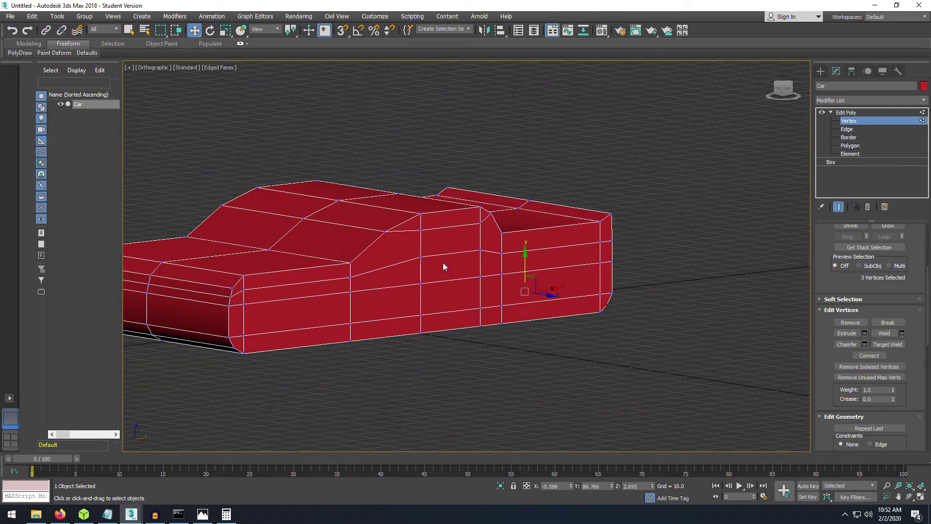
{"action": "middle_click_drag", "start_coordinate": [492, 263], "coordinate": [570, 231]}
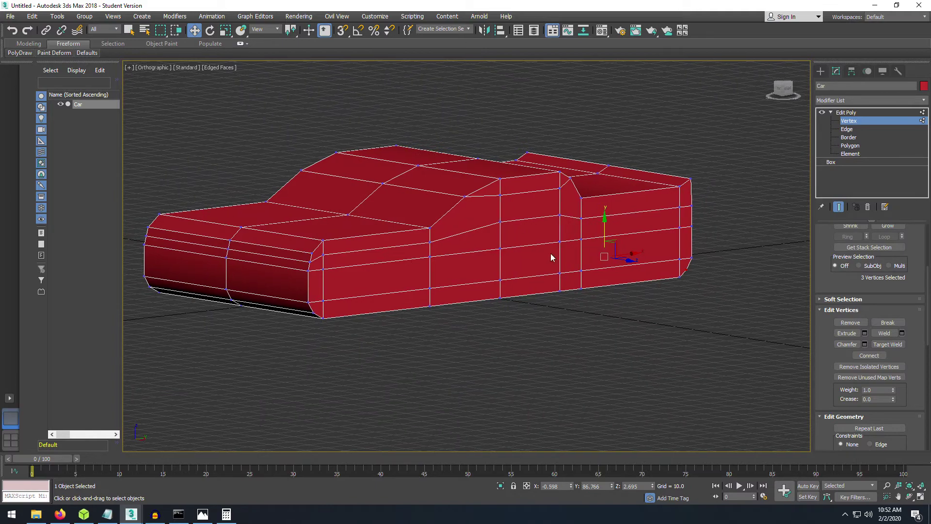
Connect the crosswise edges on the car's positive X half and move the new edge loop outward to X about 40.2.
{"action": "left_click", "coordinate": [782, 89]}
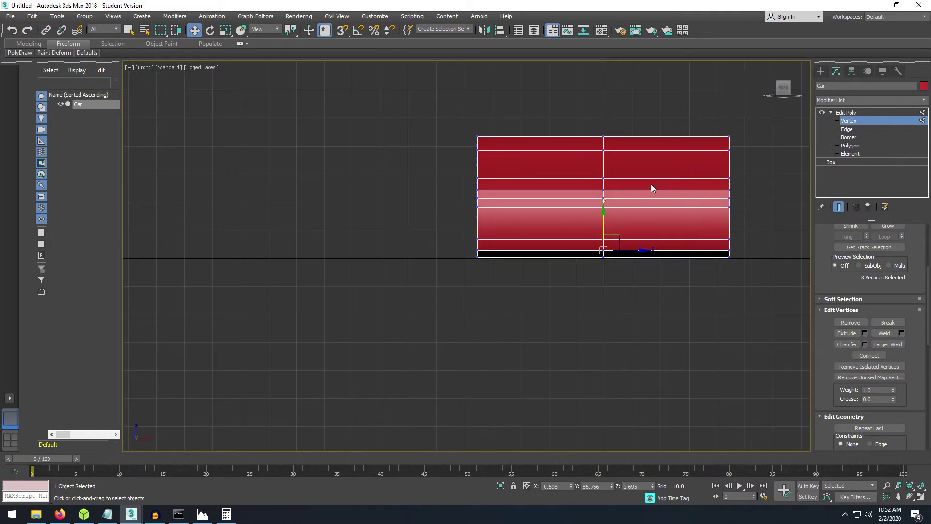
{"action": "middle_click_drag", "start_coordinate": [650, 186], "coordinate": [519, 222]}
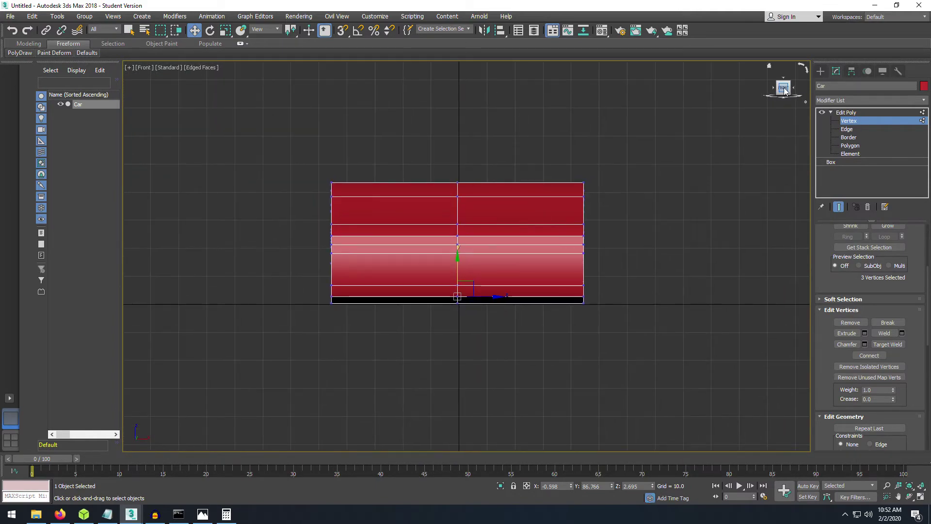
{"action": "left_click_drag", "start_coordinate": [772, 89], "coordinate": [545, 160]}
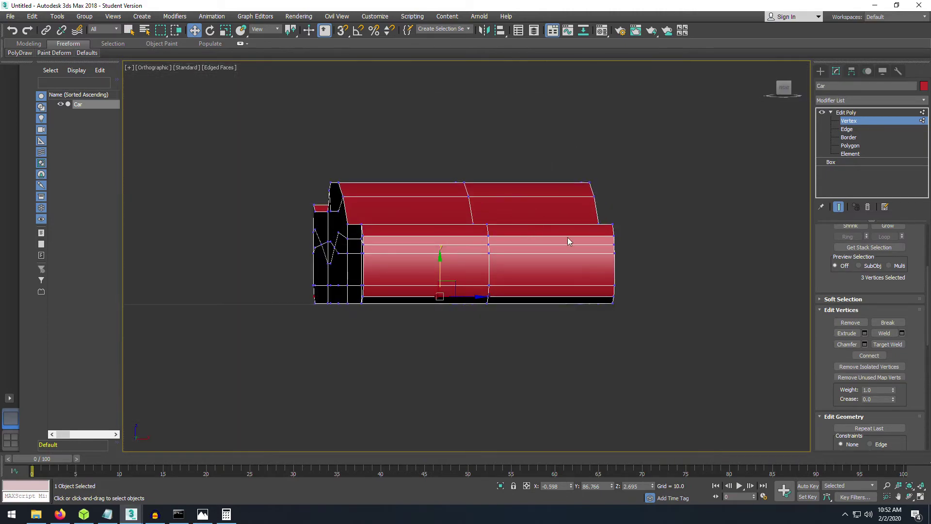
{"action": "middle_click_drag", "start_coordinate": [694, 252], "coordinate": [707, 242]}
{"action": "middle_click_drag", "start_coordinate": [461, 246], "coordinate": [441, 251], "text": "alt"}
{"action": "left_click", "coordinate": [783, 87]}
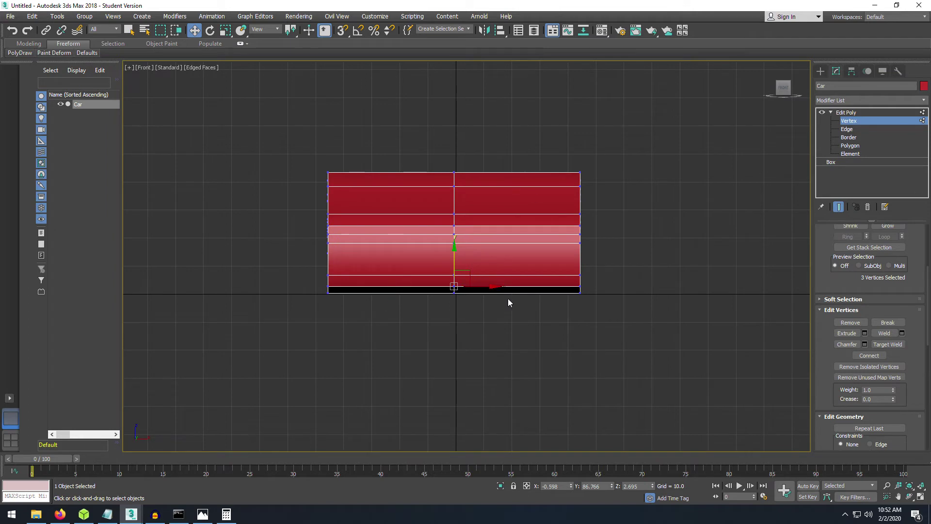
{"action": "left_click", "coordinate": [846, 129]}
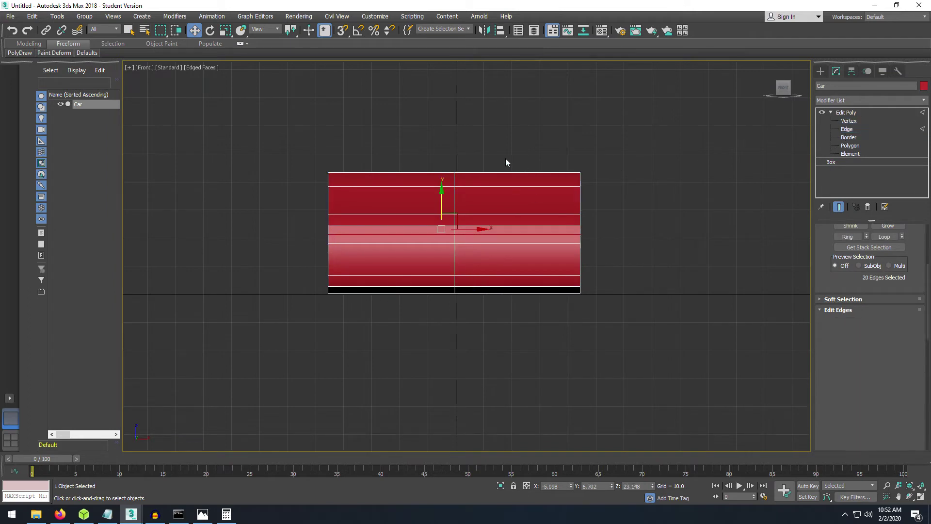
{"action": "left_click_drag", "start_coordinate": [505, 159], "coordinate": [515, 343]}
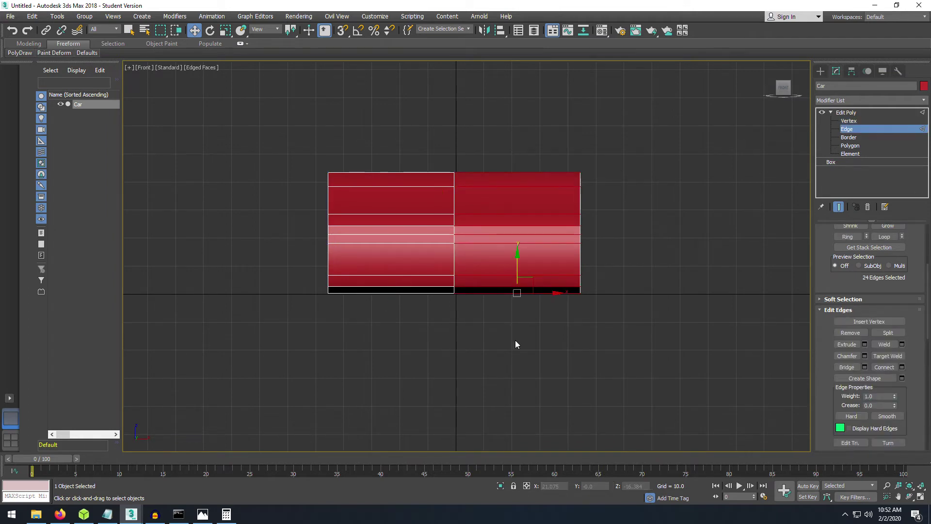
{"action": "left_click", "coordinate": [883, 367]}
{"action": "left_click_drag", "start_coordinate": [558, 240], "coordinate": [607, 238]}
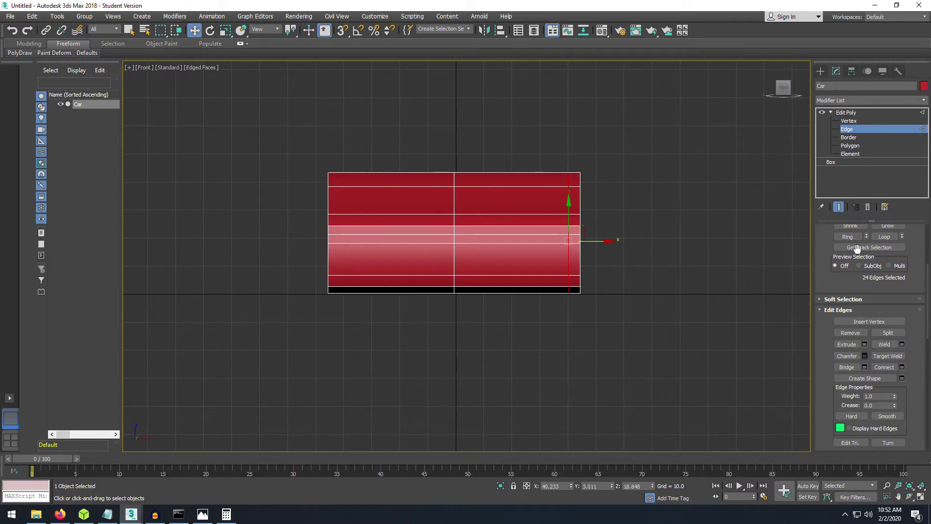
Connect the crosswise edges on the car's negative X half and move the new edge loop outward to X about -40.2.
{"action": "left_click_drag", "start_coordinate": [397, 318], "coordinate": [398, 317]}
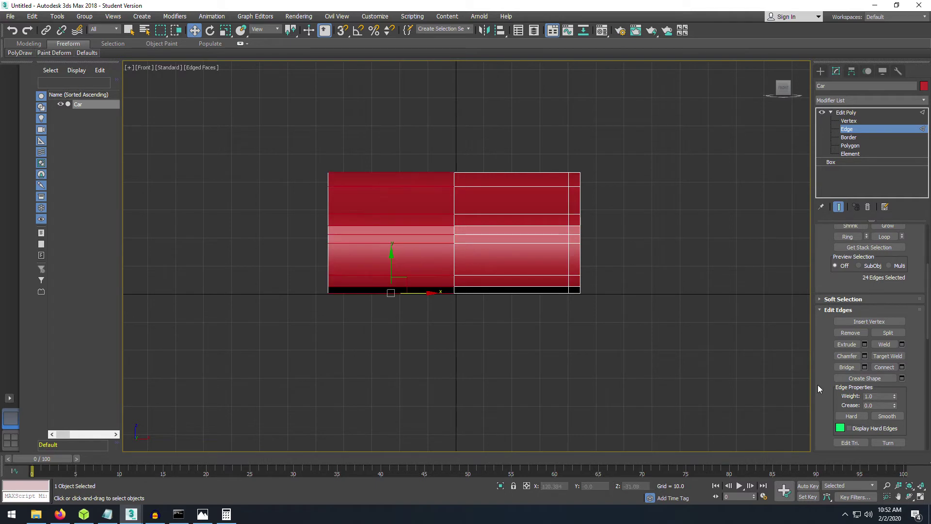
{"action": "left_click", "coordinate": [883, 367]}
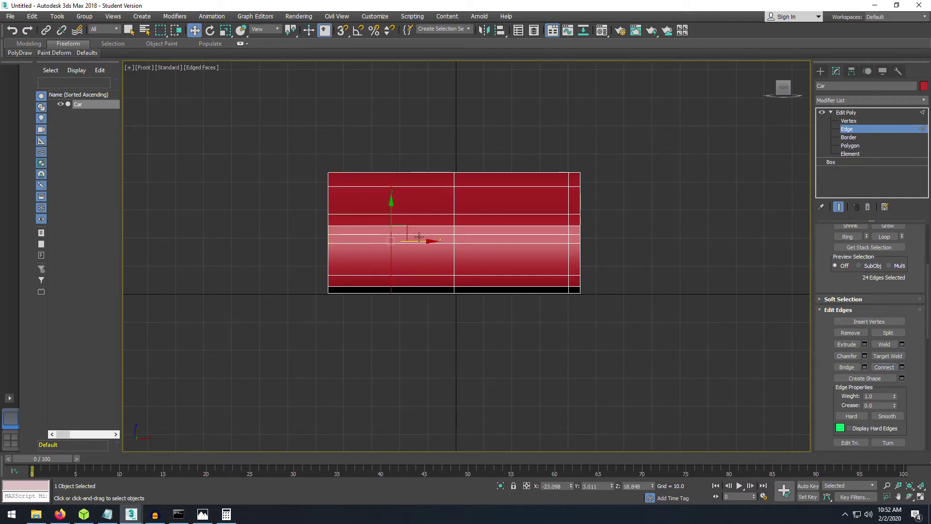
{"action": "left_click_drag", "start_coordinate": [429, 242], "coordinate": [380, 244]}
{"action": "mouse_move", "coordinate": [785, 91]}
{"action": "left_mouse_down"}
{"action": "mouse_move", "coordinate": [757, 101]}
{"action": "mouse_move", "coordinate": [787, 91]}
{"action": "mouse_move", "coordinate": [769, 97]}
{"action": "mouse_move", "coordinate": [777, 86]}
{"action": "mouse_move", "coordinate": [788, 92]}
{"action": "left_mouse_up"}
{"action": "left_click", "coordinate": [785, 91]}
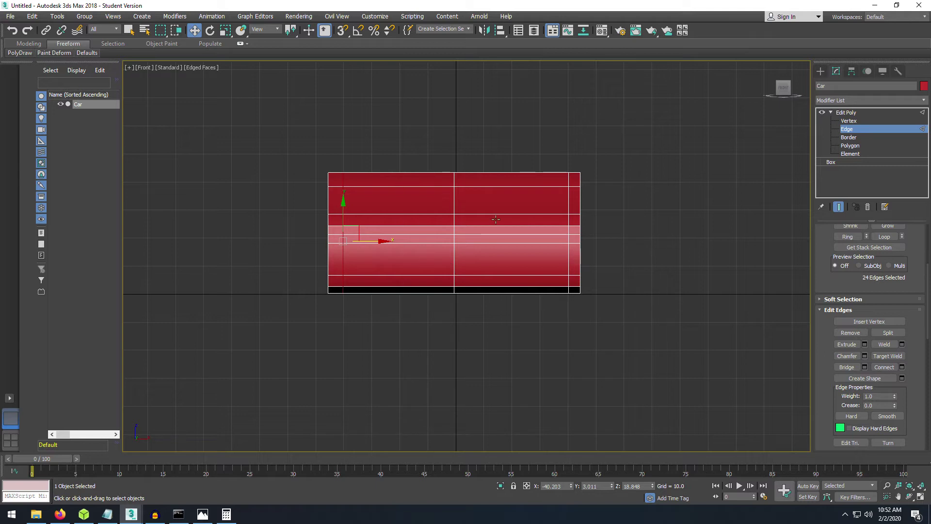
Select the outermost side vertices on both the positive and negative X sides of the car for scaling.
{"action": "left_click", "coordinate": [854, 121]}
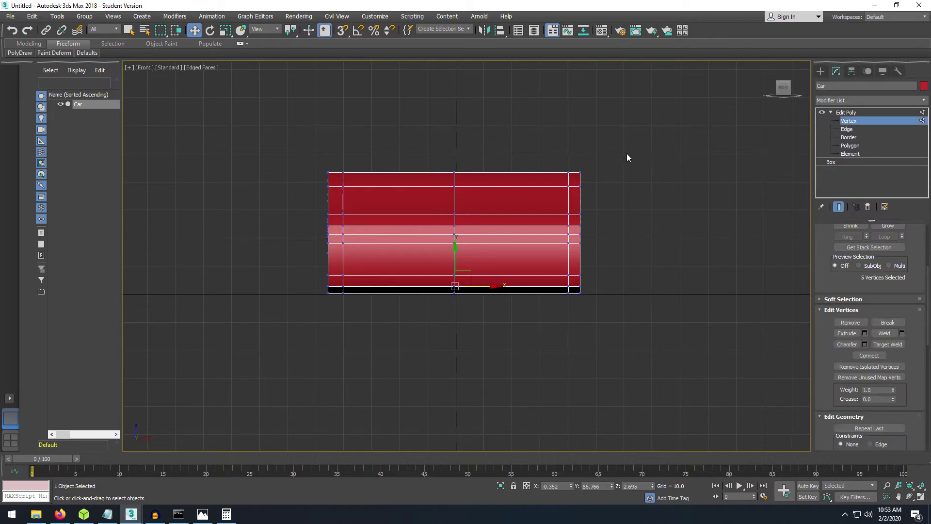
{"action": "left_click_drag", "start_coordinate": [573, 153], "coordinate": [607, 308]}
{"action": "mouse_move", "coordinate": [785, 93]}
{"action": "left_mouse_down"}
{"action": "mouse_move", "coordinate": [763, 102]}
{"action": "mouse_move", "coordinate": [784, 100]}
{"action": "left_mouse_up"}
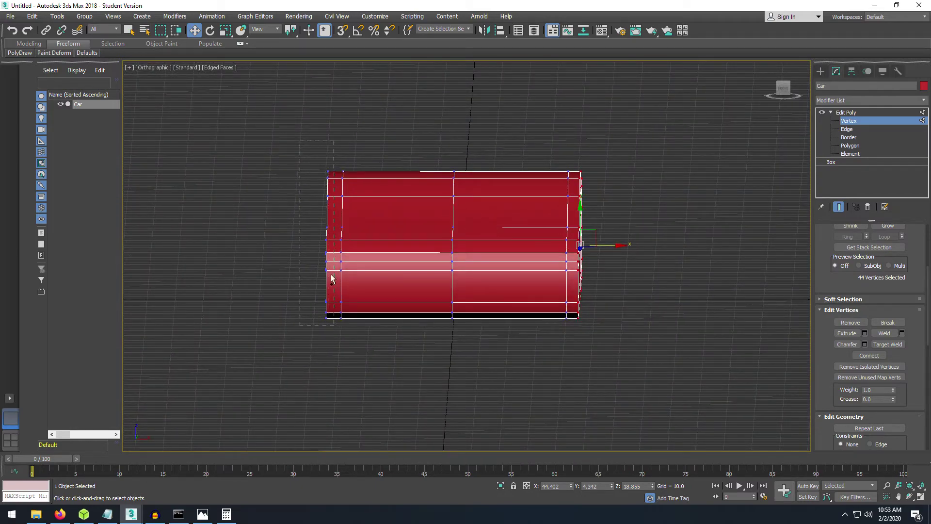
{"action": "left_click", "coordinate": [783, 88]}
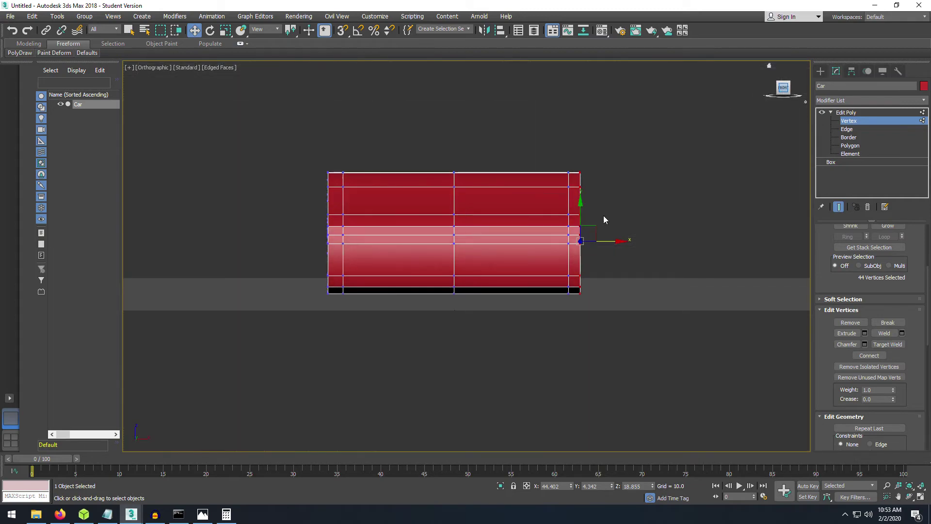
{"action": "left_click_drag", "start_coordinate": [314, 146], "coordinate": [329, 221]}
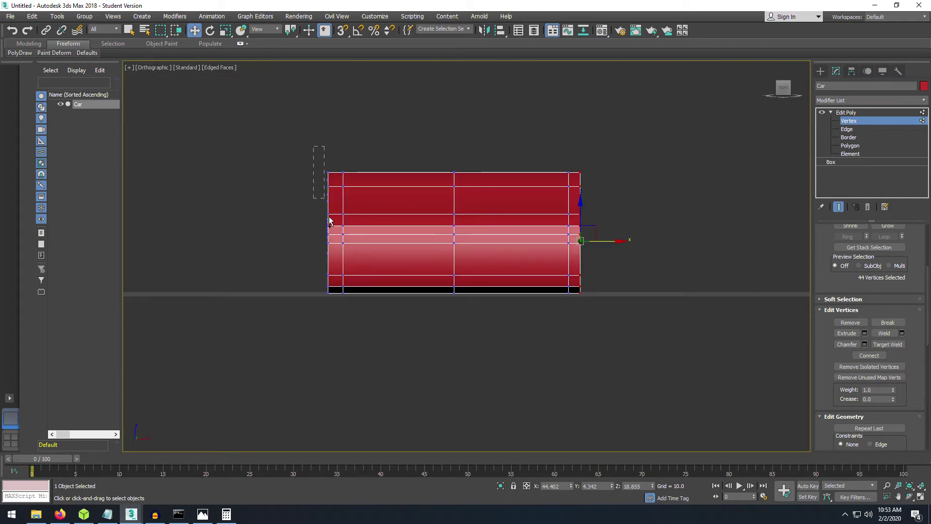
{"action": "left_click_drag", "start_coordinate": [342, 304], "coordinate": [336, 307], "text": "ctrl"}
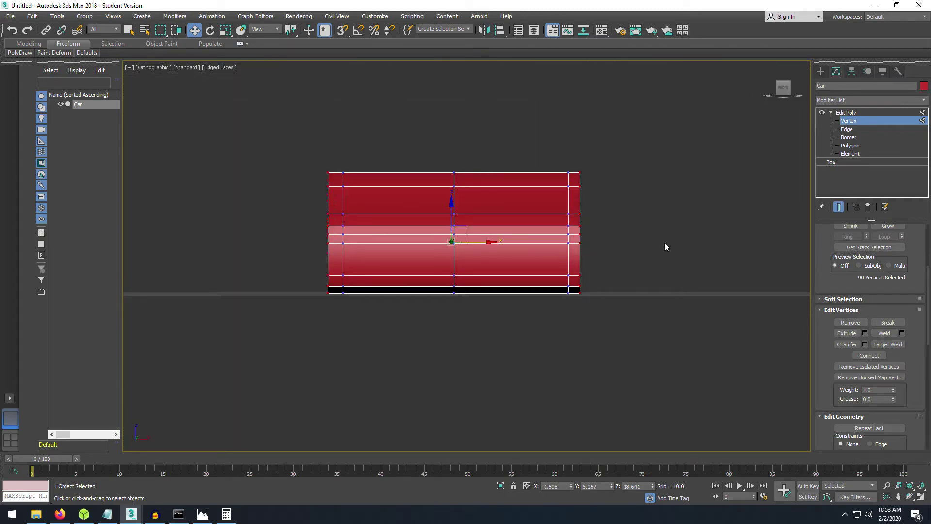
{"action": "left_click", "coordinate": [228, 36]}
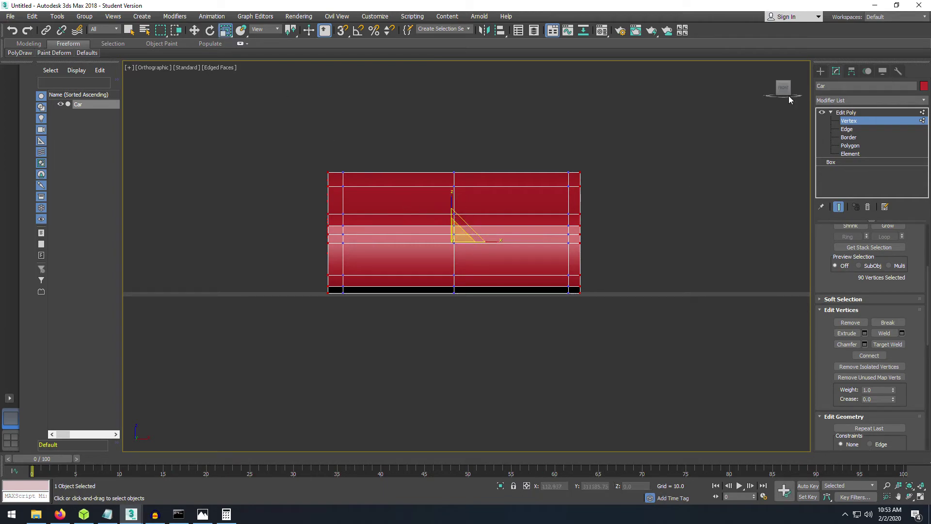
Try enlarging the selected side vertices along Z, and undo the scaling.
{"action": "middle_click_drag", "start_coordinate": [466, 255], "coordinate": [466, 255], "text": "alt"}
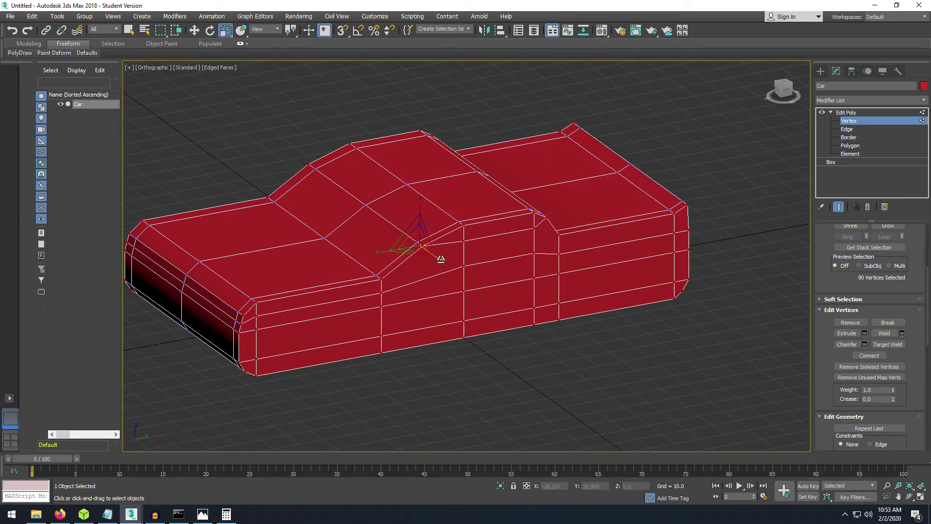
{"action": "scroll", "coordinate": [442, 259], "scroll_direction": "up", "scroll_amount": 4}
{"action": "left_click_drag", "start_coordinate": [459, 273], "coordinate": [447, 270]}
{"action": "left_click_drag", "start_coordinate": [421, 198], "coordinate": [437, 140]}
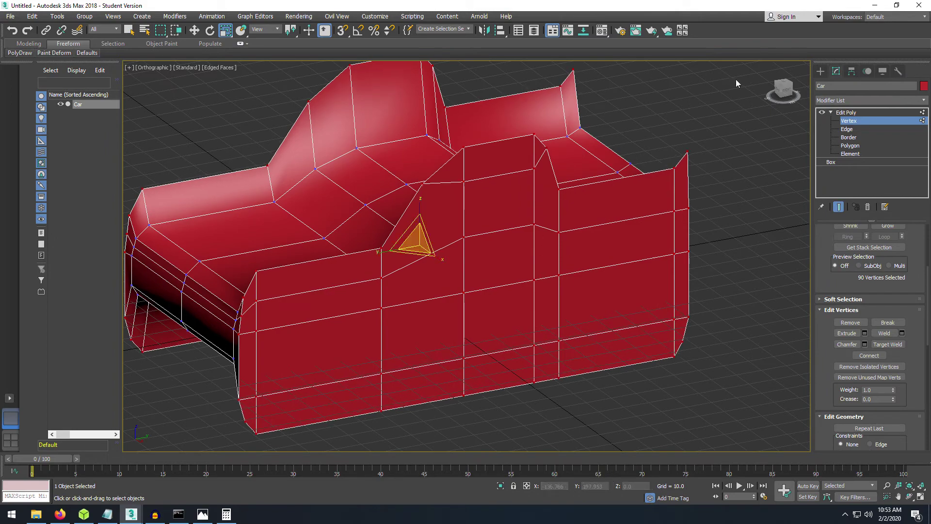
{"action": "left_click", "coordinate": [781, 96]}
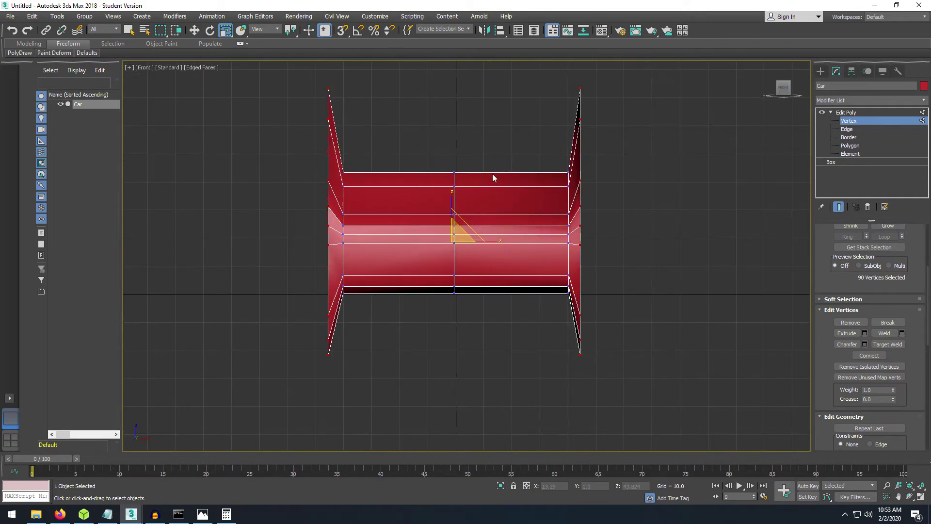
{"action": "key", "text": "ctrl+z"}
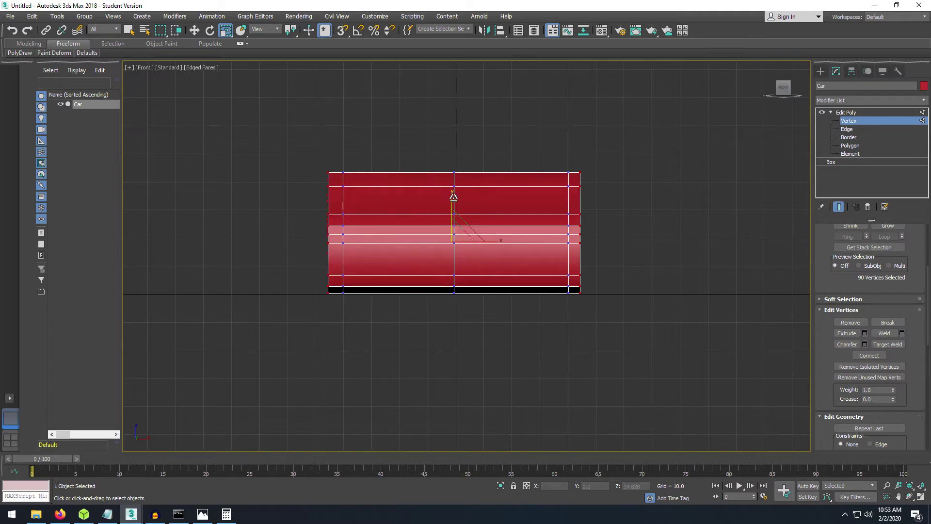
Try scaling the selected side vertices separately along Z and Y, undoing each attempt.
{"action": "left_click_drag", "start_coordinate": [451, 199], "coordinate": [449, 210]}
{"action": "left_click_drag", "start_coordinate": [787, 90], "coordinate": [714, 129]}
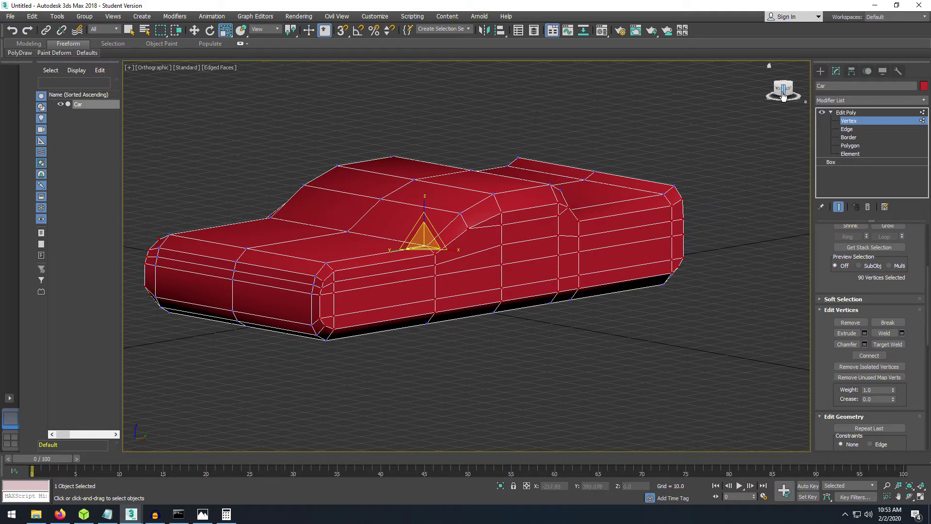
{"action": "key", "text": "ctrl+z"}
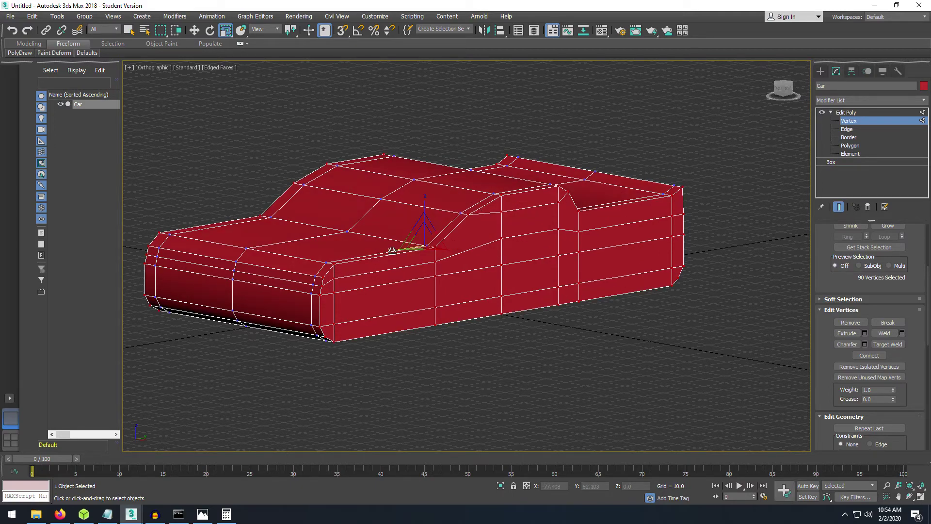
{"action": "mouse_move", "coordinate": [392, 251]}
{"action": "left_mouse_down"}
{"action": "mouse_move", "coordinate": [376, 252]}
{"action": "mouse_move", "coordinate": [400, 249]}
{"action": "left_mouse_up"}
{"action": "key", "text": "ctrl+z"}
{"action": "mouse_move", "coordinate": [425, 199]}
{"action": "left_mouse_down"}
{"action": "mouse_move", "coordinate": [429, 183]}
{"action": "mouse_move", "coordinate": [427, 192]}
{"action": "left_mouse_up"}
{"action": "key", "text": "ctrl+z"}
Scale the selected side vertices down in the YZ plane to bevel the body's side outlines, and slightly inward along X.
{"action": "left_click_drag", "start_coordinate": [408, 230], "coordinate": [413, 230]}
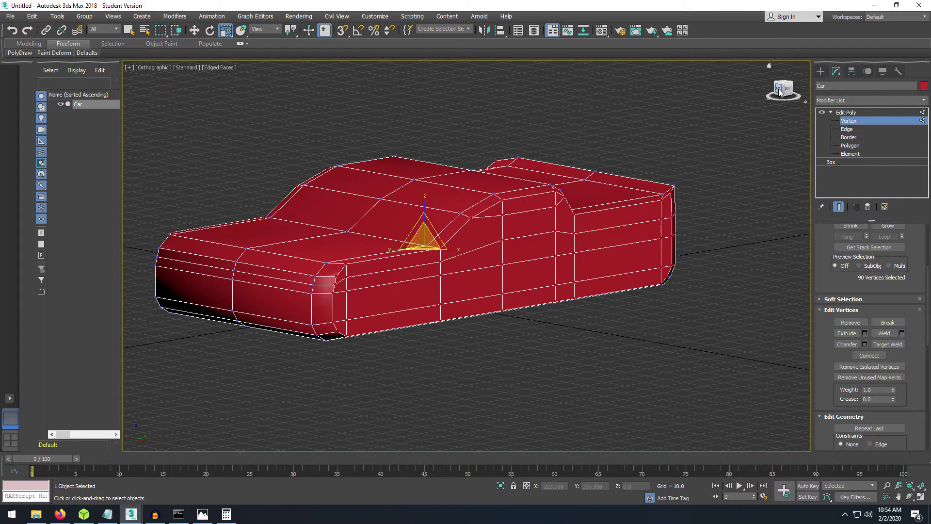
{"action": "left_click_drag", "start_coordinate": [778, 92], "coordinate": [796, 86]}
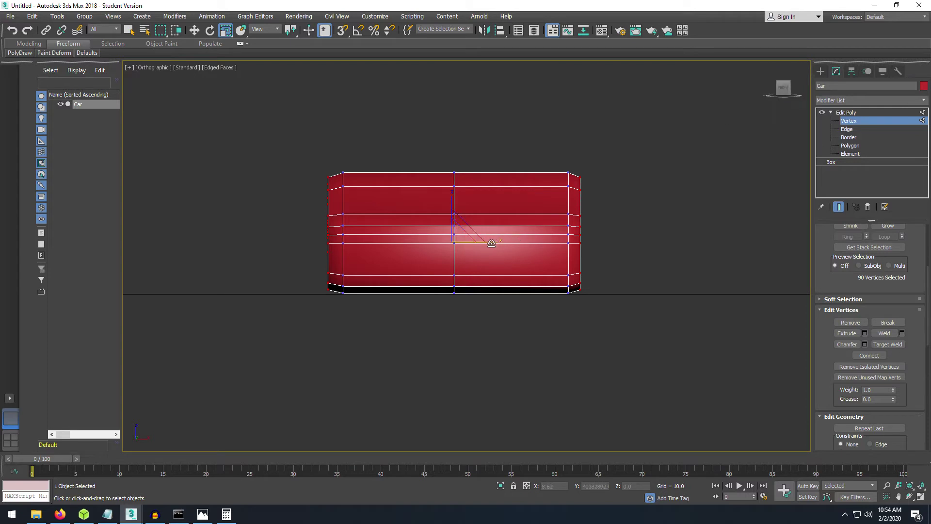
{"action": "left_click_drag", "start_coordinate": [491, 242], "coordinate": [488, 243]}
{"action": "left_click_drag", "start_coordinate": [786, 92], "coordinate": [467, 256]}
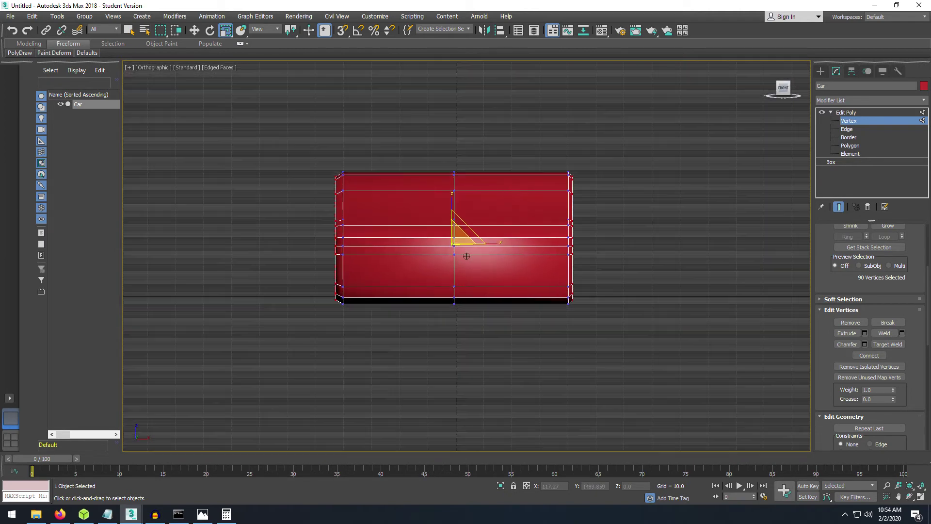
Select the upper cabin and trunk vertices above the hood level and scale them inward along X to taper the upper body.
{"action": "left_click", "coordinate": [325, 178]}
{"action": "left_click_drag", "start_coordinate": [332, 165], "coordinate": [509, 191]}
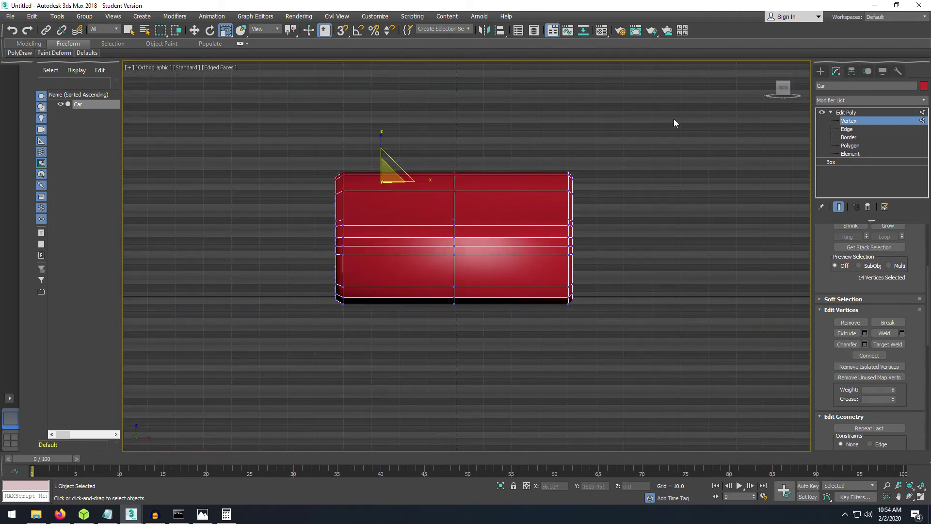
{"action": "left_click", "coordinate": [784, 87]}
{"action": "left_click_drag", "start_coordinate": [316, 156], "coordinate": [597, 211]}
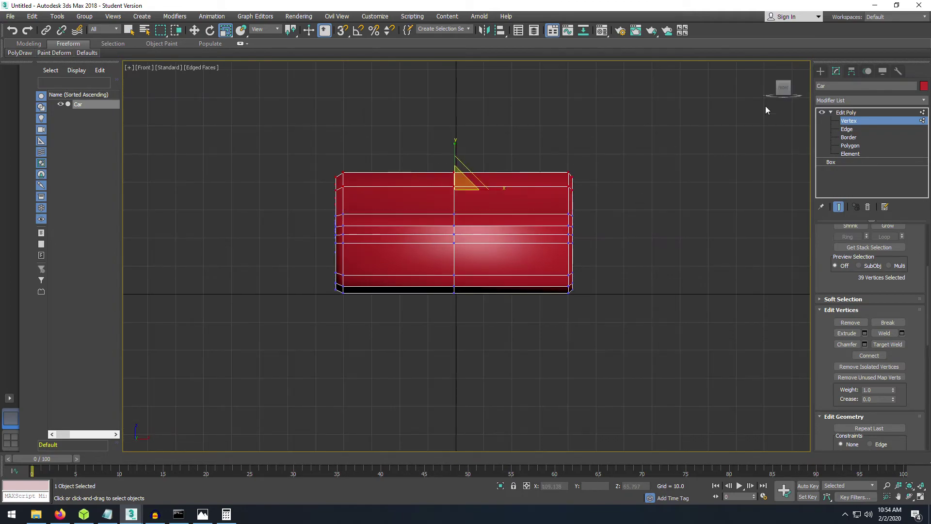
{"action": "mouse_move", "coordinate": [782, 91]}
{"action": "left_mouse_down"}
{"action": "mouse_move", "coordinate": [746, 92]}
{"action": "mouse_move", "coordinate": [784, 92]}
{"action": "left_mouse_up"}
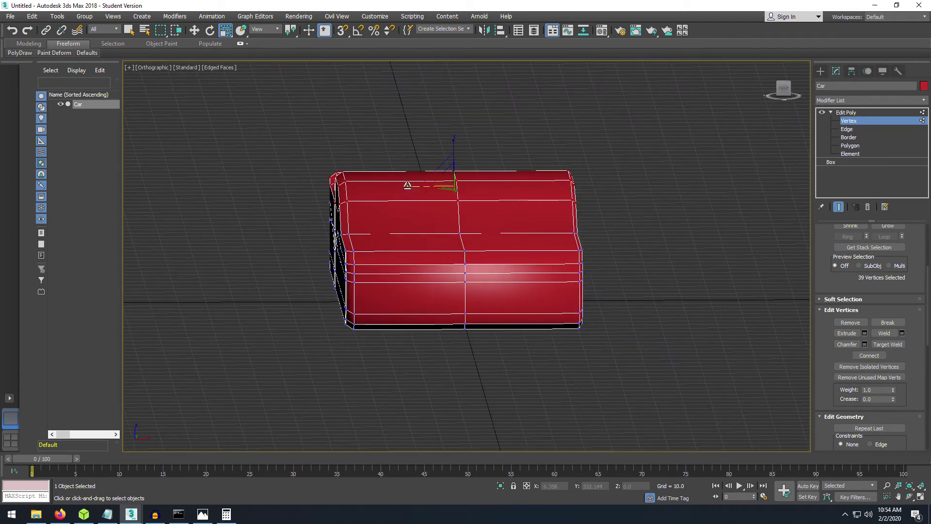
{"action": "left_click_drag", "start_coordinate": [407, 185], "coordinate": [411, 184]}
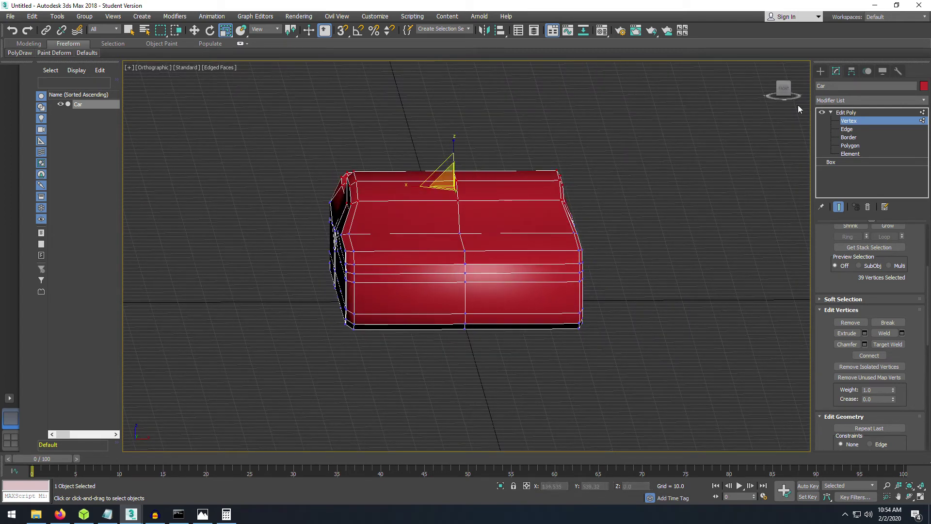
{"action": "mouse_move", "coordinate": [780, 92]}
{"action": "left_mouse_down"}
{"action": "mouse_move", "coordinate": [762, 86]}
{"action": "mouse_move", "coordinate": [780, 89]}
{"action": "left_mouse_up"}
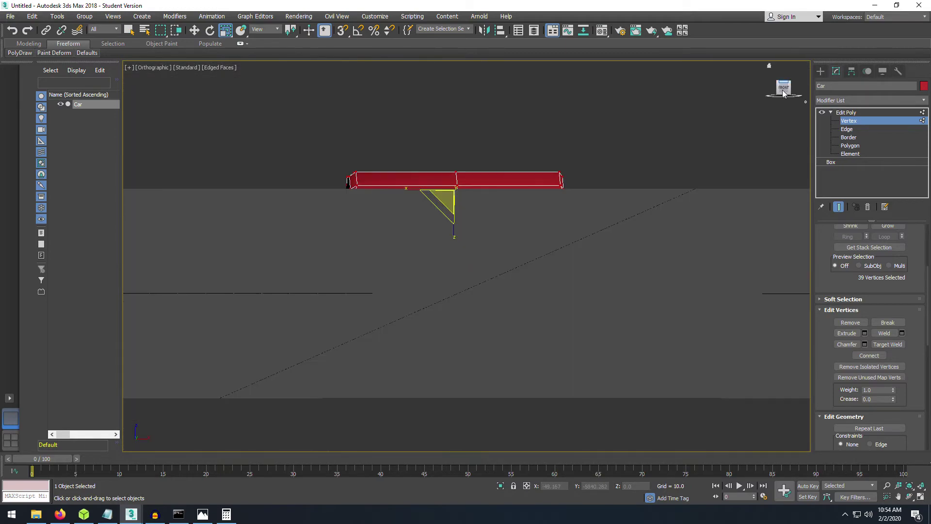
{"action": "left_click", "coordinate": [780, 89]}
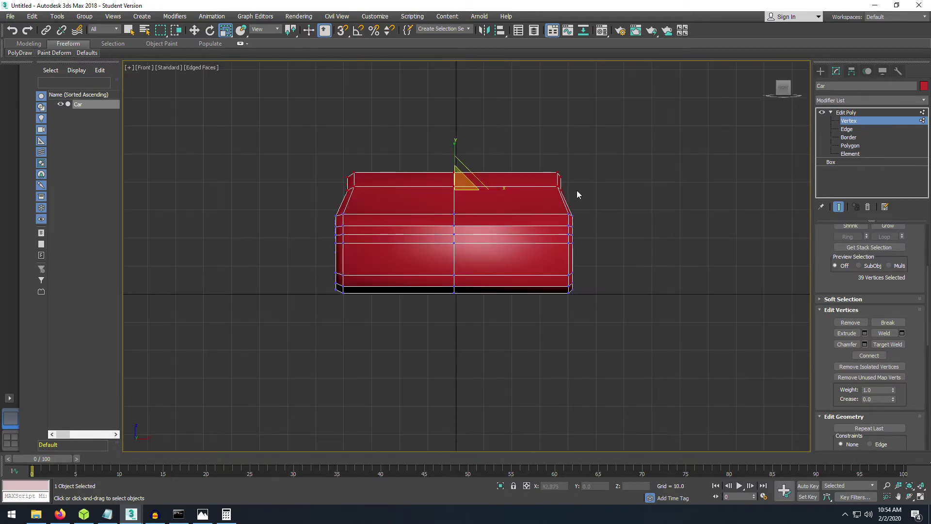
Select the topmost roof vertices across the full width and scale them further inward along X.
{"action": "left_click", "coordinate": [335, 162]}
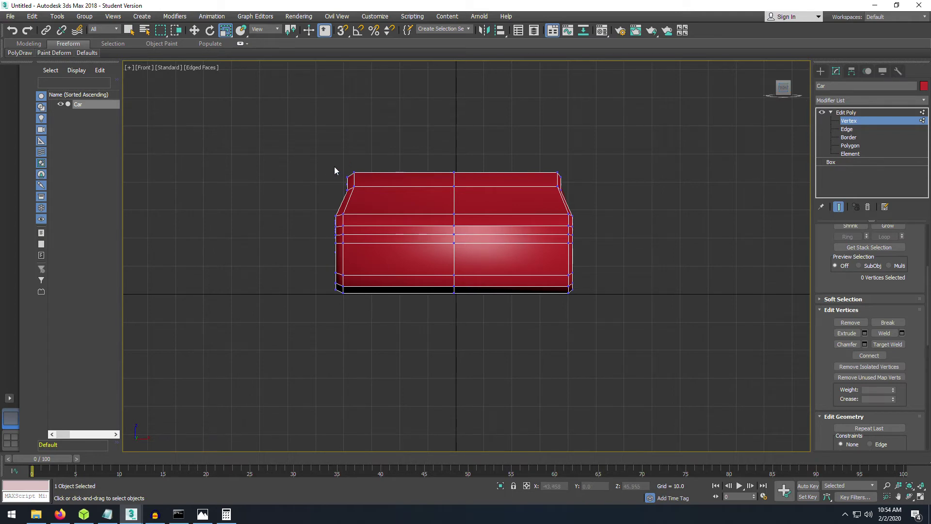
{"action": "left_click_drag", "start_coordinate": [570, 175], "coordinate": [573, 181]}
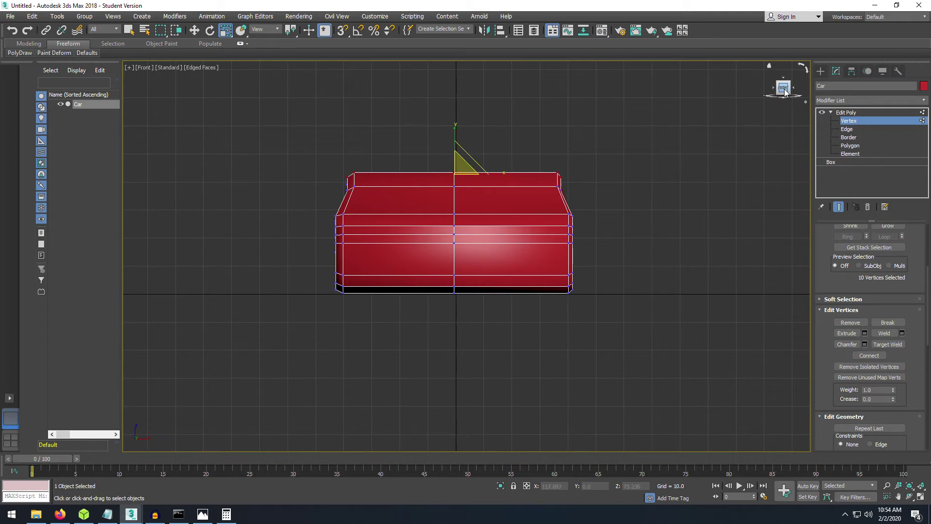
{"action": "mouse_move", "coordinate": [781, 88]}
{"action": "left_mouse_down"}
{"action": "mouse_move", "coordinate": [466, 256]}
{"action": "mouse_move", "coordinate": [765, 87]}
{"action": "mouse_move", "coordinate": [795, 85]}
{"action": "left_mouse_up"}
{"action": "key", "text": "f"}
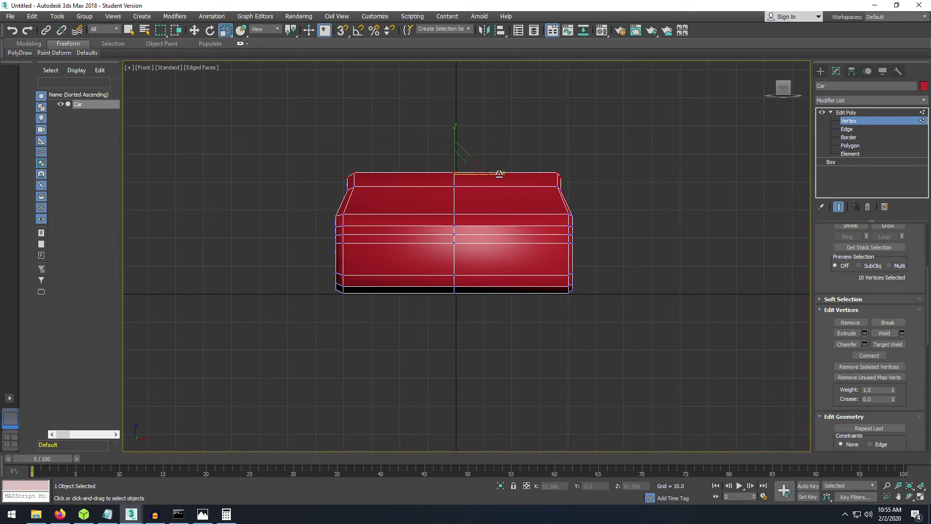
{"action": "left_click_drag", "start_coordinate": [499, 173], "coordinate": [494, 174]}
Move the cabin's upper rear corner vertex on the negative X side inward to X about -37.8.
{"action": "left_click", "coordinate": [347, 185]}
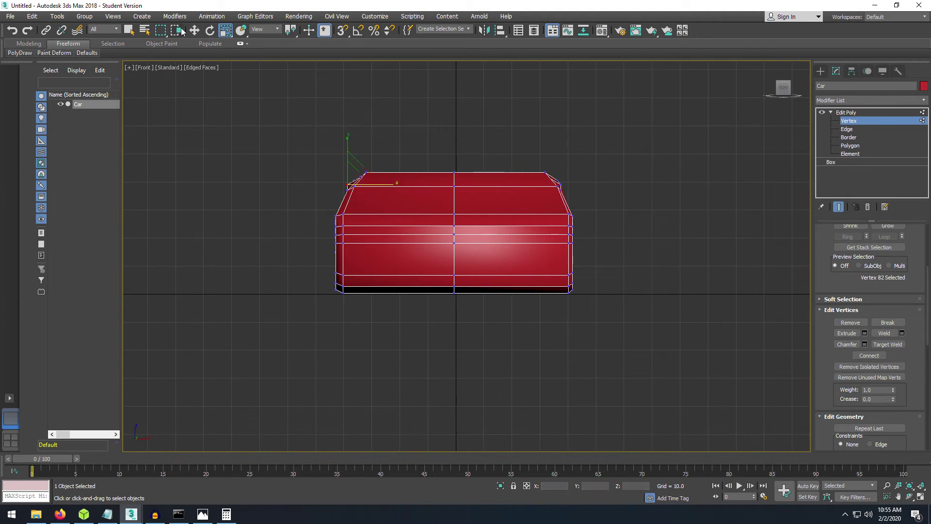
{"action": "key", "text": "w"}
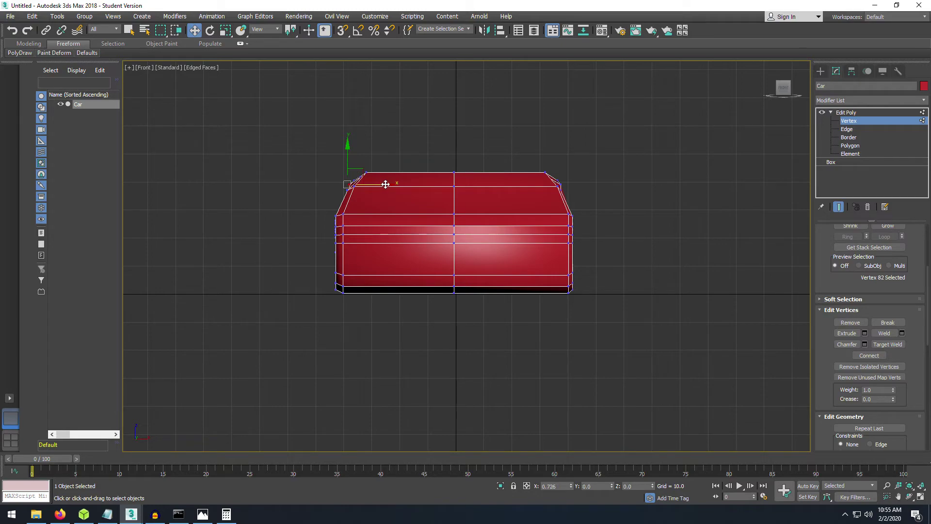
{"action": "left_click_drag", "start_coordinate": [386, 184], "coordinate": [388, 183]}
Connect the lengthwise edges around the hood section with 2 segments to add two crosswise edge loops.
{"action": "left_click_drag", "start_coordinate": [784, 89], "coordinate": [729, 104]}
{"action": "scroll", "coordinate": [755, 160], "scroll_direction": "down", "scroll_amount": 2}
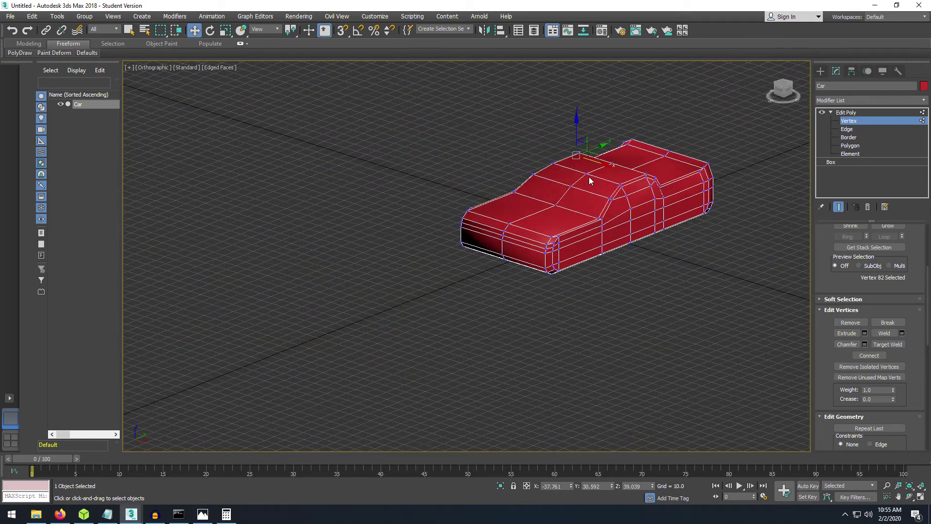
{"action": "middle_click_drag", "start_coordinate": [590, 179], "coordinate": [478, 187]}
{"action": "scroll", "coordinate": [456, 218], "scroll_direction": "up", "scroll_amount": 1}
{"action": "scroll", "coordinate": [456, 216], "scroll_direction": "up", "scroll_amount": 2}
{"action": "middle_click_drag", "start_coordinate": [629, 199], "coordinate": [562, 210]}
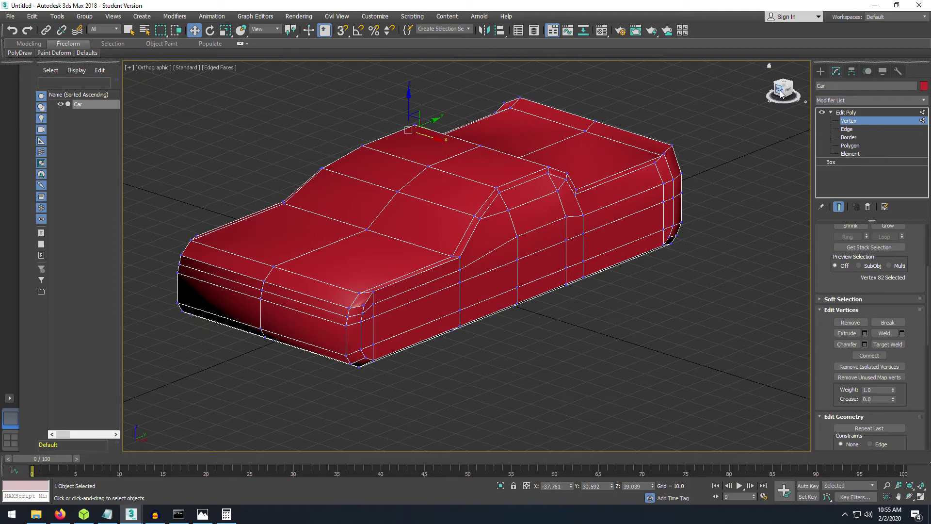
{"action": "mouse_move", "coordinate": [782, 90]}
{"action": "left_mouse_down"}
{"action": "mouse_move", "coordinate": [790, 80]}
{"action": "mouse_move", "coordinate": [786, 86]}
{"action": "left_mouse_up"}
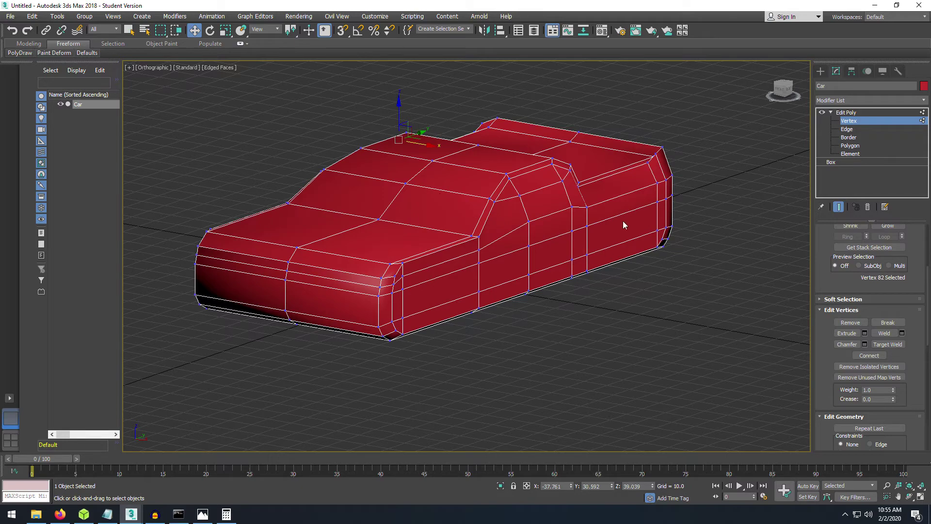
{"action": "left_click", "coordinate": [788, 91]}
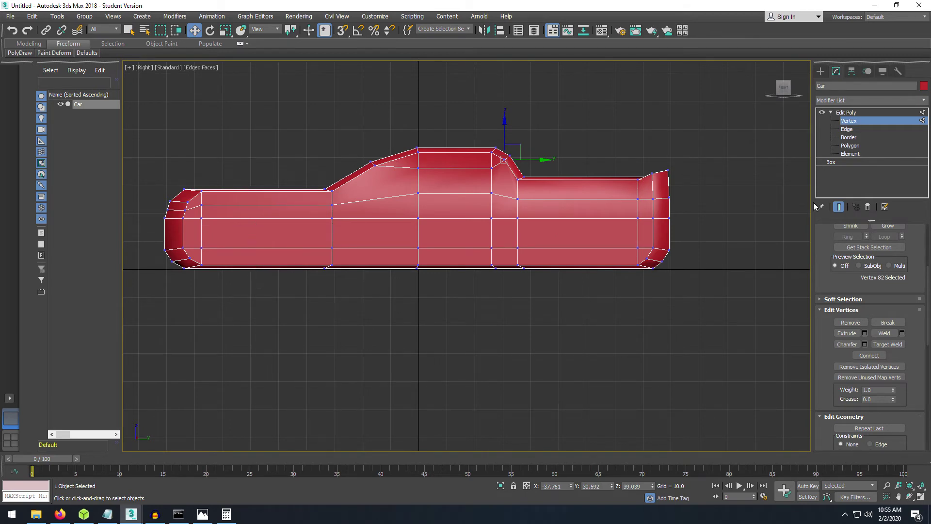
{"action": "left_click", "coordinate": [848, 130]}
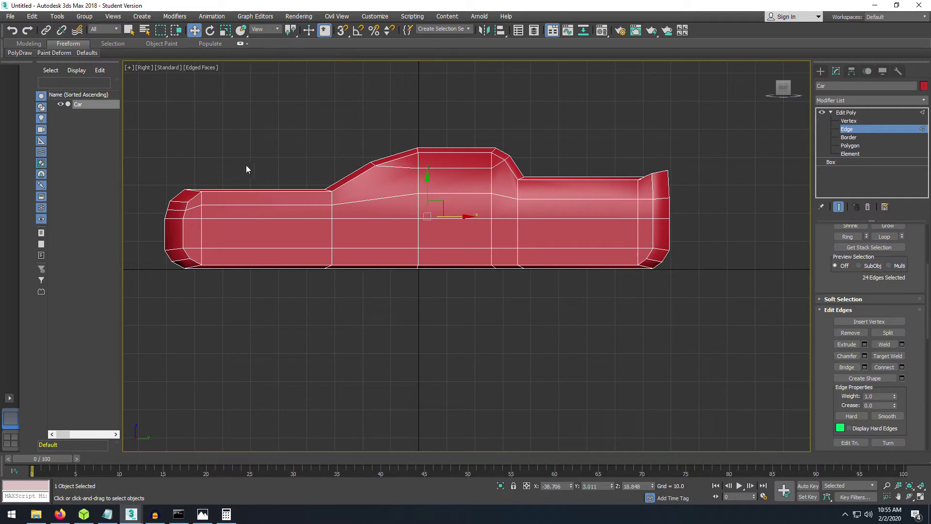
{"action": "left_click_drag", "start_coordinate": [250, 320], "coordinate": [251, 321]}
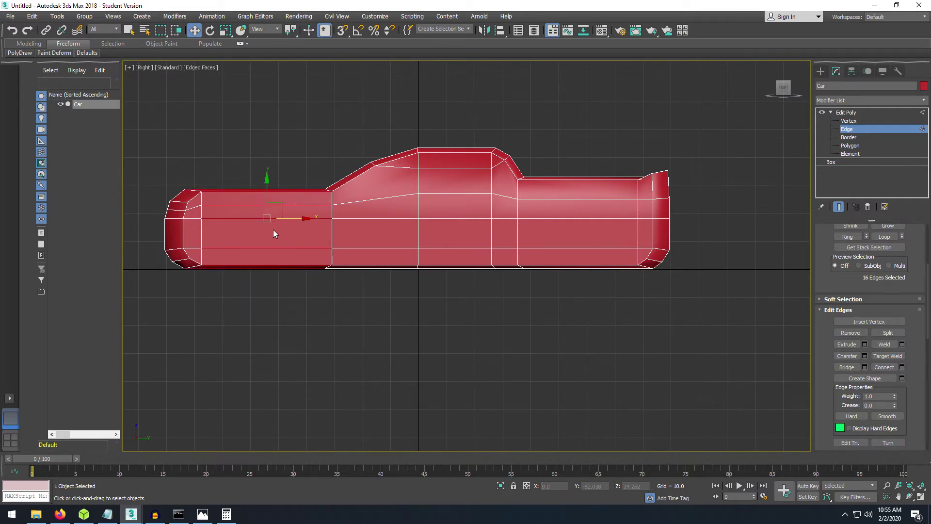
{"action": "left_click", "coordinate": [902, 367]}
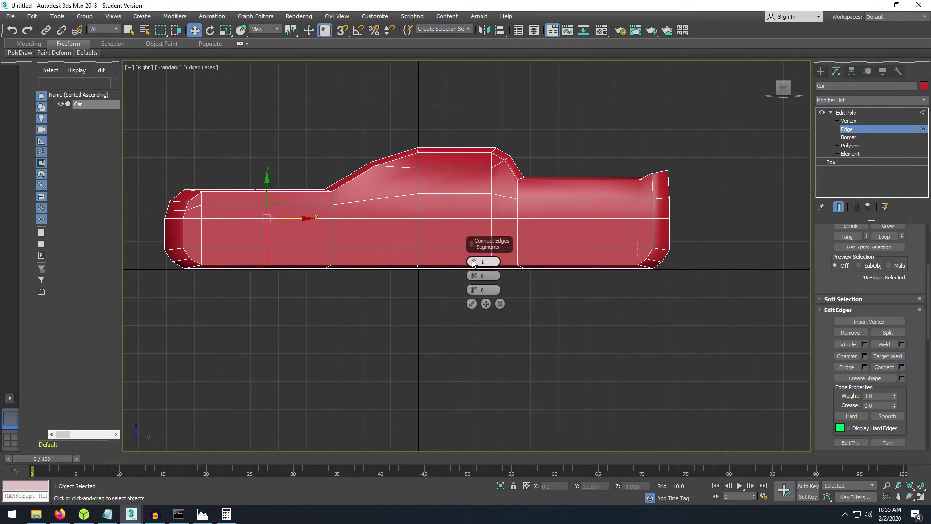
{"action": "left_click", "coordinate": [473, 259]}
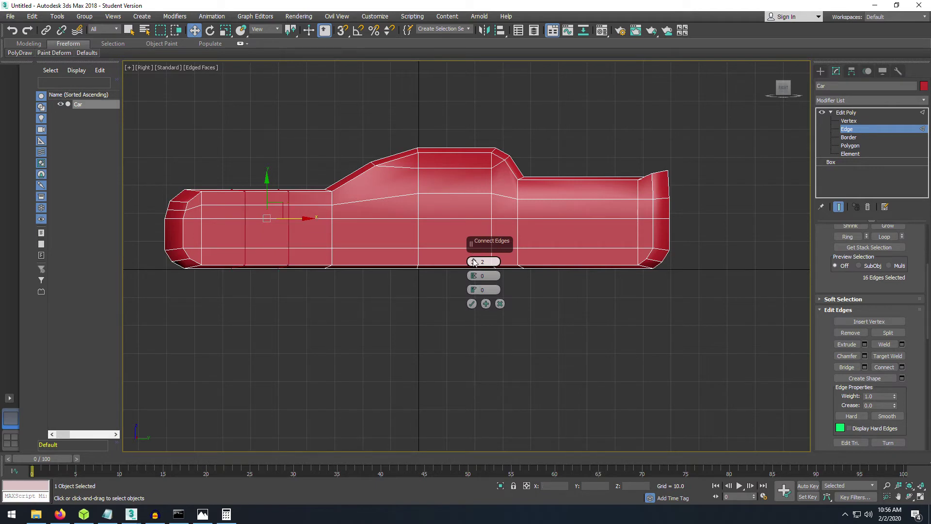
{"action": "left_click", "coordinate": [472, 303]}
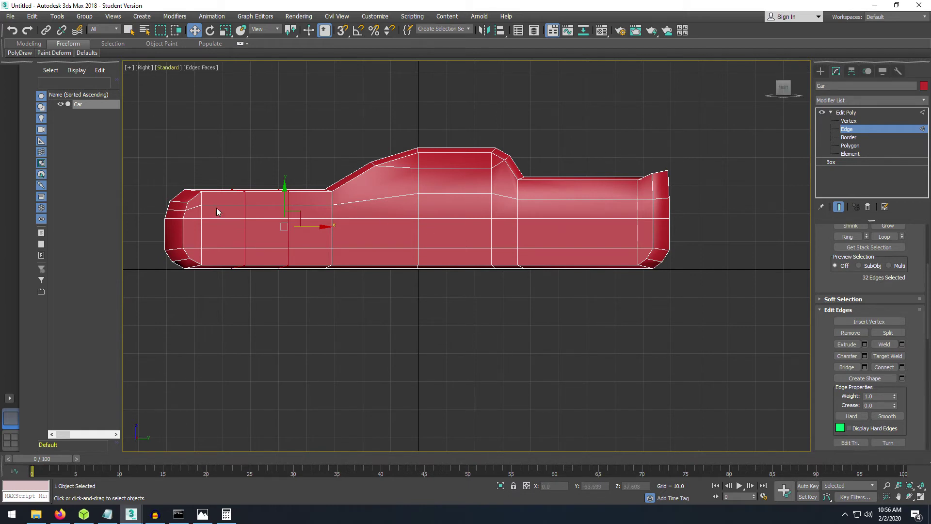
Try to raise the underside vertices between the two new hood loops in the Right view.
{"action": "middle_click_drag", "start_coordinate": [381, 276], "coordinate": [437, 248]}
{"action": "left_click", "coordinate": [367, 280]}
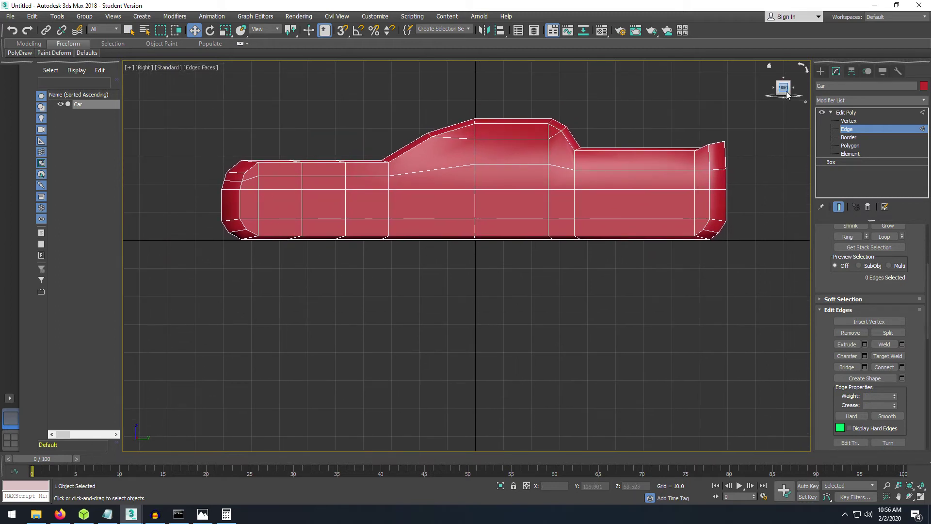
{"action": "left_click", "coordinate": [848, 121]}
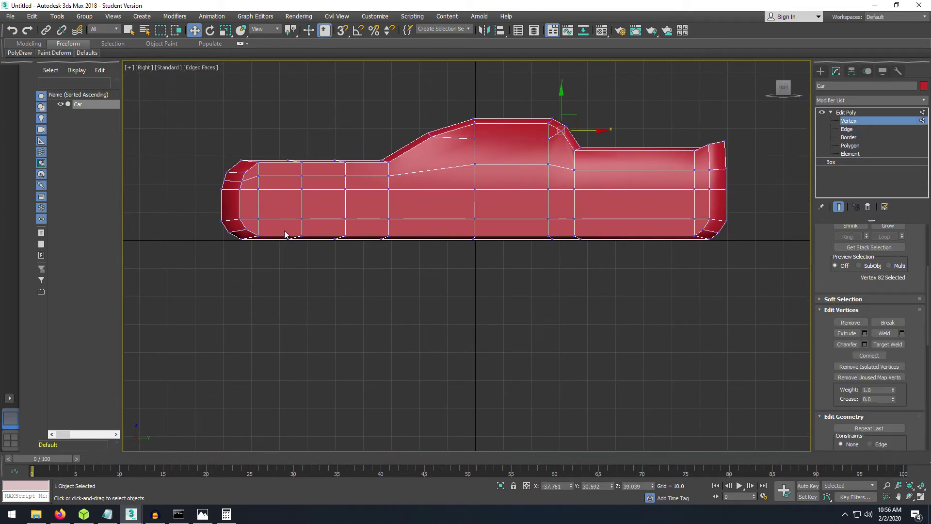
{"action": "left_click_drag", "start_coordinate": [282, 230], "coordinate": [369, 267]}
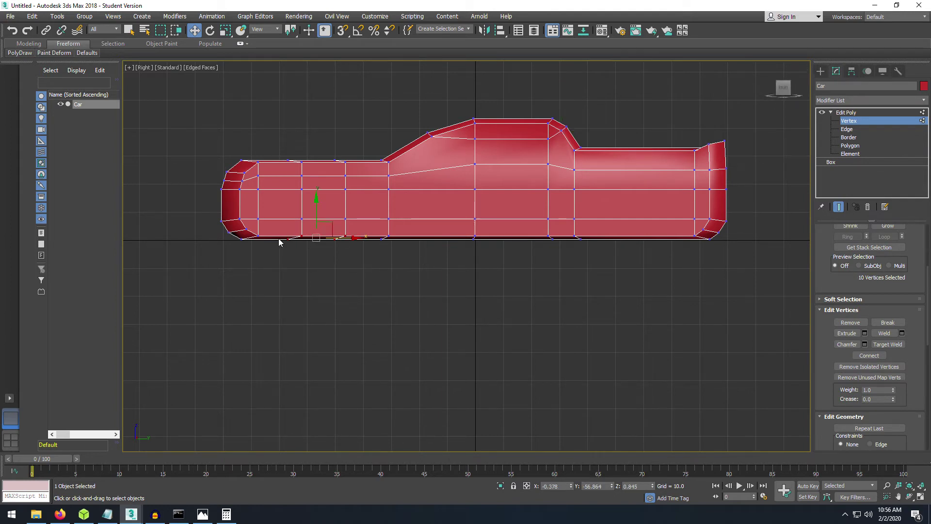
{"action": "mouse_move", "coordinate": [777, 88]}
{"action": "left_mouse_down"}
{"action": "mouse_move", "coordinate": [783, 73]}
{"action": "mouse_move", "coordinate": [779, 88]}
{"action": "left_mouse_up"}
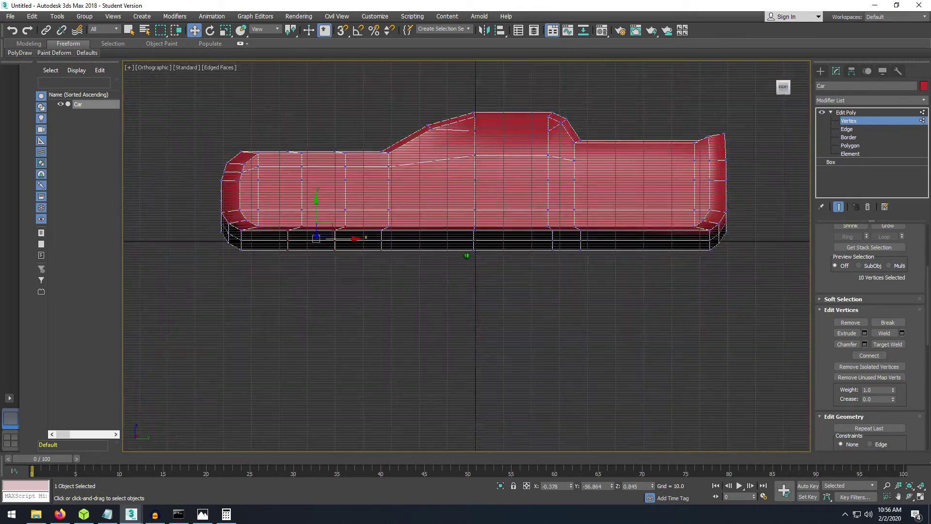
{"action": "middle_click_drag", "start_coordinate": [466, 256], "coordinate": [470, 258], "text": "alt"}
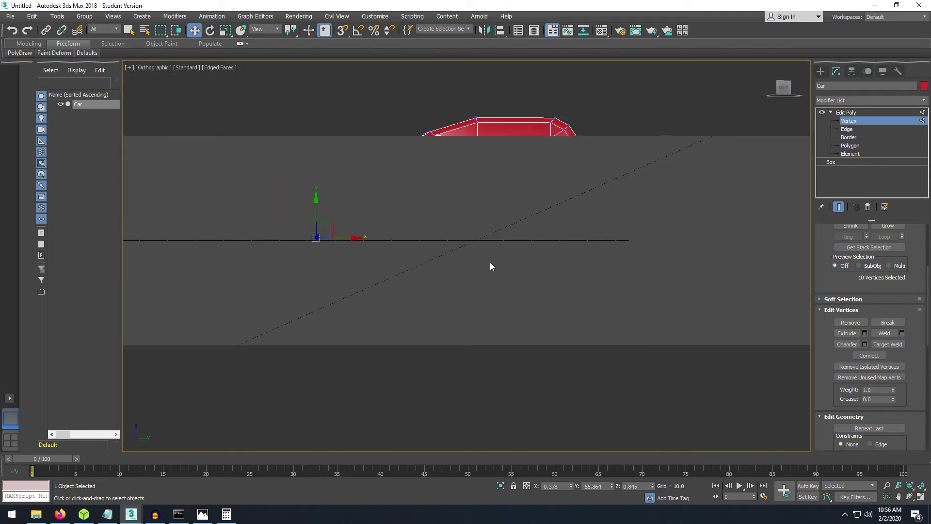
{"action": "left_click", "coordinate": [783, 87]}
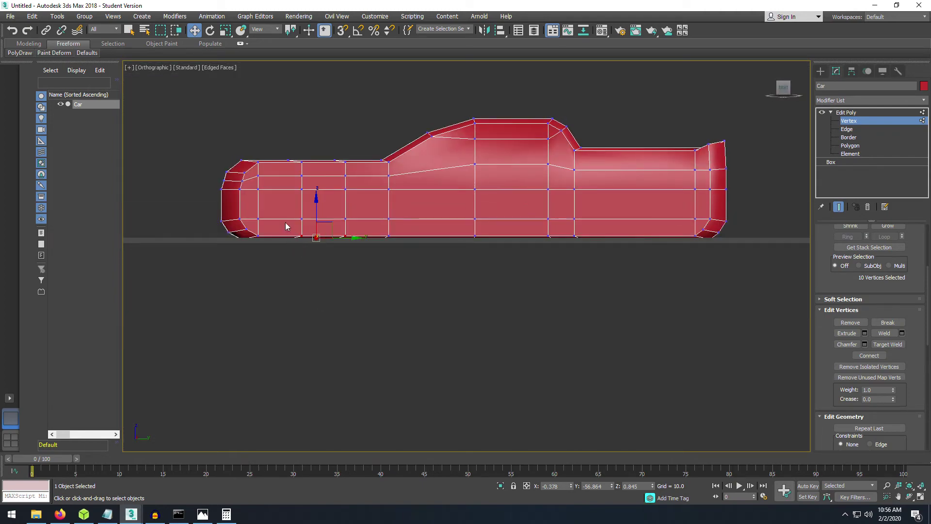
{"action": "left_click_drag", "start_coordinate": [284, 222], "coordinate": [363, 253]}
{"action": "mouse_move", "coordinate": [317, 197]}
{"action": "left_mouse_down"}
{"action": "mouse_move", "coordinate": [320, 189]}
{"action": "mouse_move", "coordinate": [316, 198]}
{"action": "left_mouse_up"}
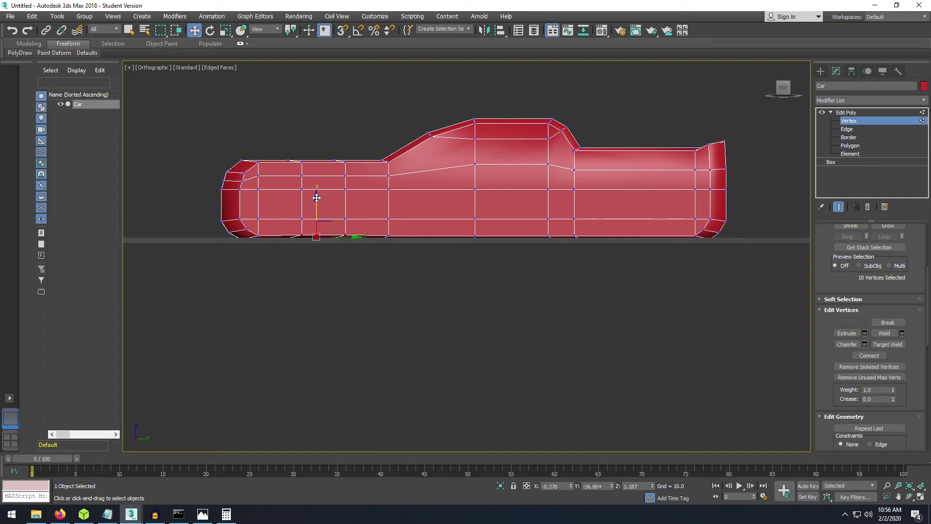
{"action": "key", "text": "ctrl+z"}
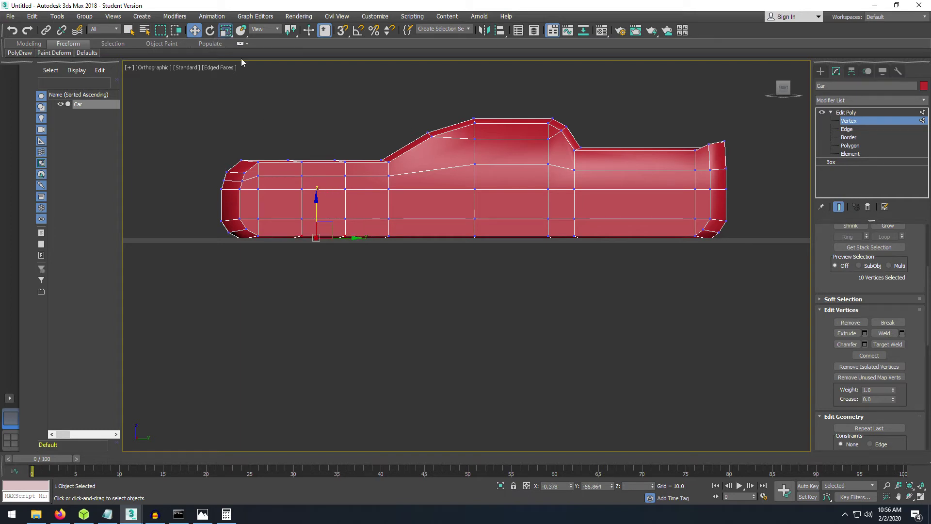
Try scaling the selected hood underside vertices and raising them to Z about 5.2.
{"action": "key", "text": "r"}
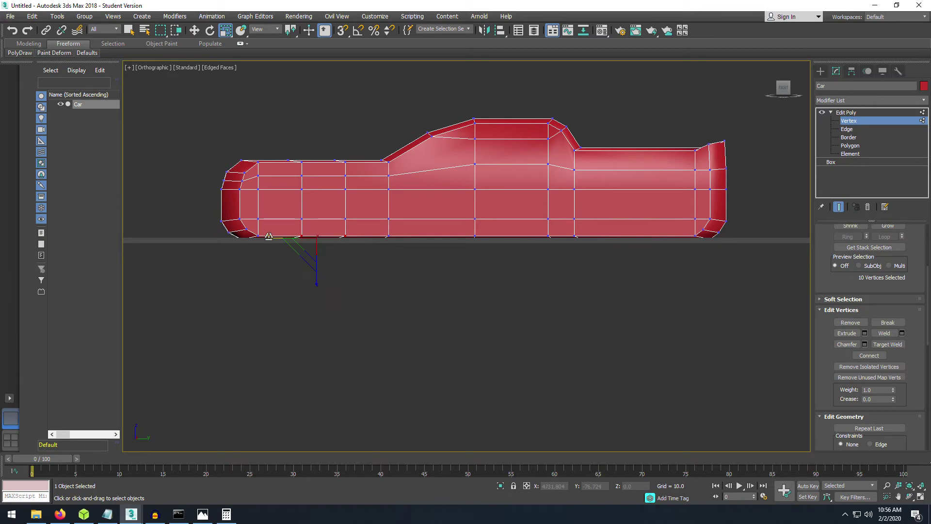
{"action": "mouse_move", "coordinate": [268, 236]}
{"action": "left_mouse_down"}
{"action": "mouse_move", "coordinate": [291, 231]}
{"action": "mouse_move", "coordinate": [252, 229]}
{"action": "mouse_move", "coordinate": [303, 228]}
{"action": "mouse_move", "coordinate": [267, 227]}
{"action": "left_mouse_up"}
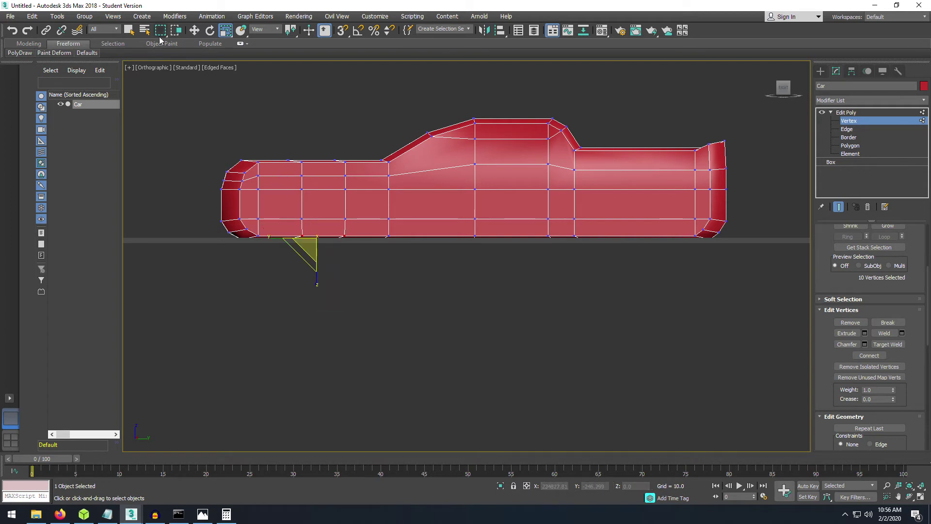
{"action": "left_click", "coordinate": [194, 31]}
{"action": "left_click_drag", "start_coordinate": [315, 201], "coordinate": [317, 184]}
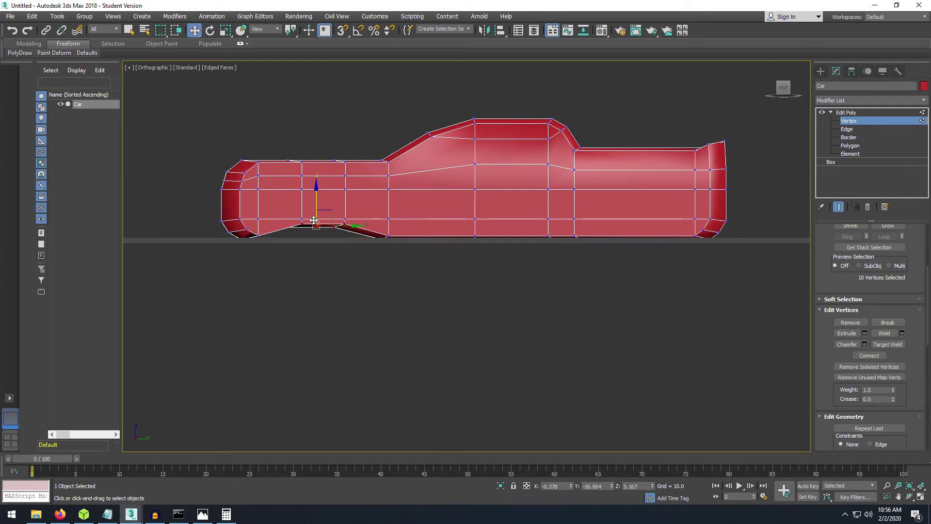
{"action": "left_click_drag", "start_coordinate": [315, 217], "coordinate": [316, 230]}
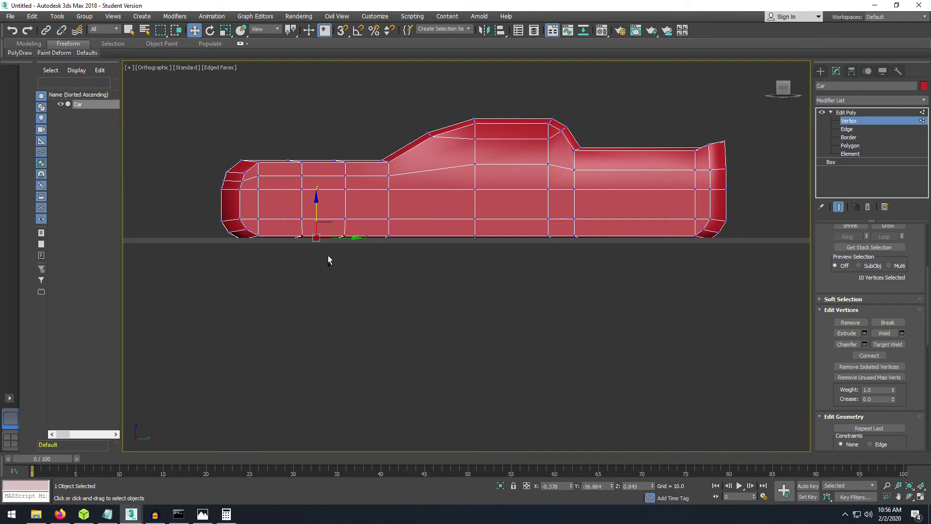
Connect the lengthwise edges ahead of and behind the two hood loops, adding a single crosswise loop in each section.
{"action": "left_click", "coordinate": [847, 129]}
{"action": "left_click_drag", "start_coordinate": [273, 143], "coordinate": [281, 269]}
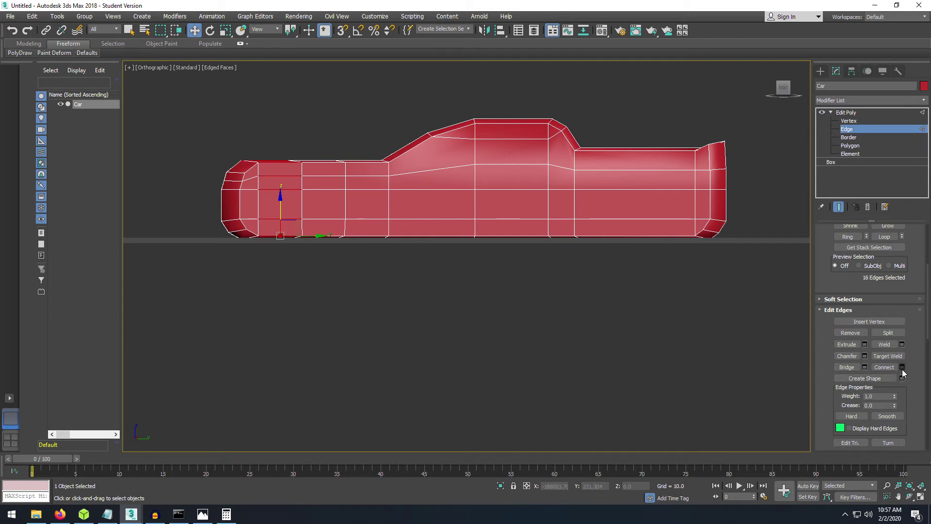
{"action": "key", "text": "ctrl+shift+e"}
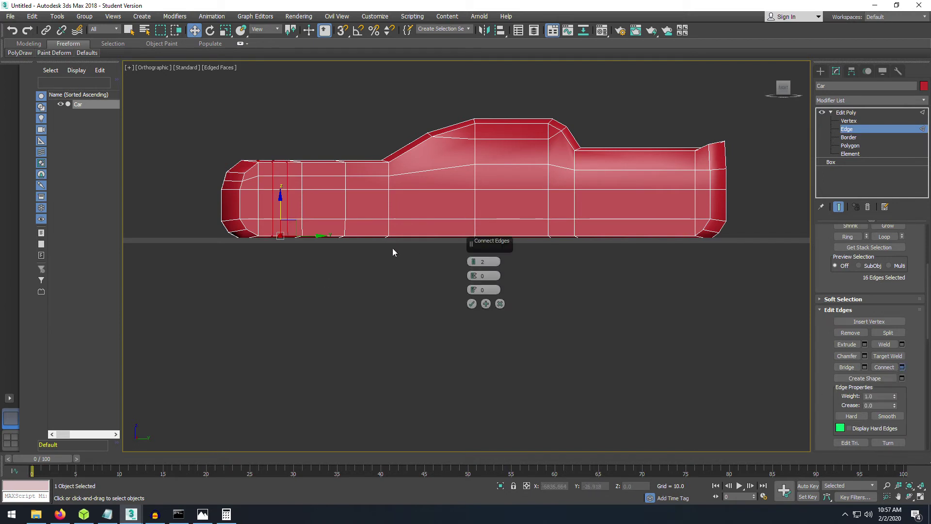
{"action": "left_click", "coordinate": [474, 263]}
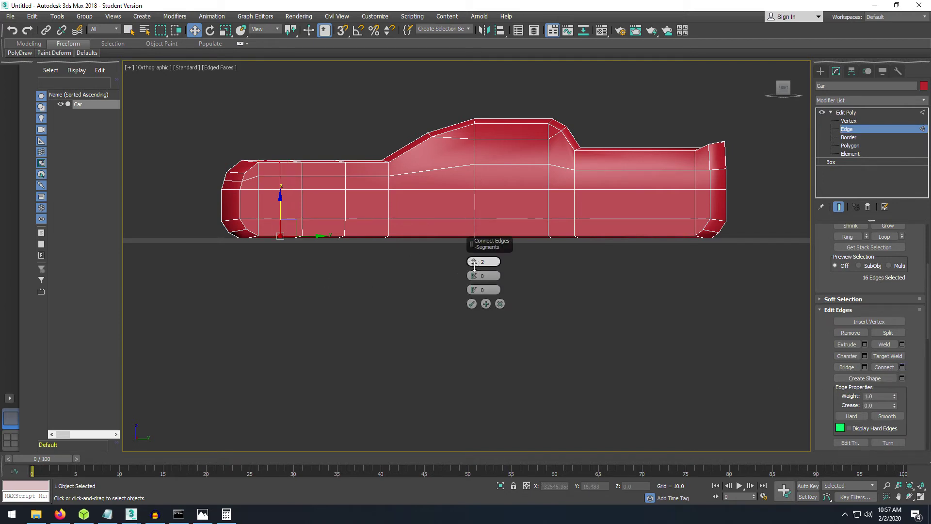
{"action": "left_click", "coordinate": [472, 304]}
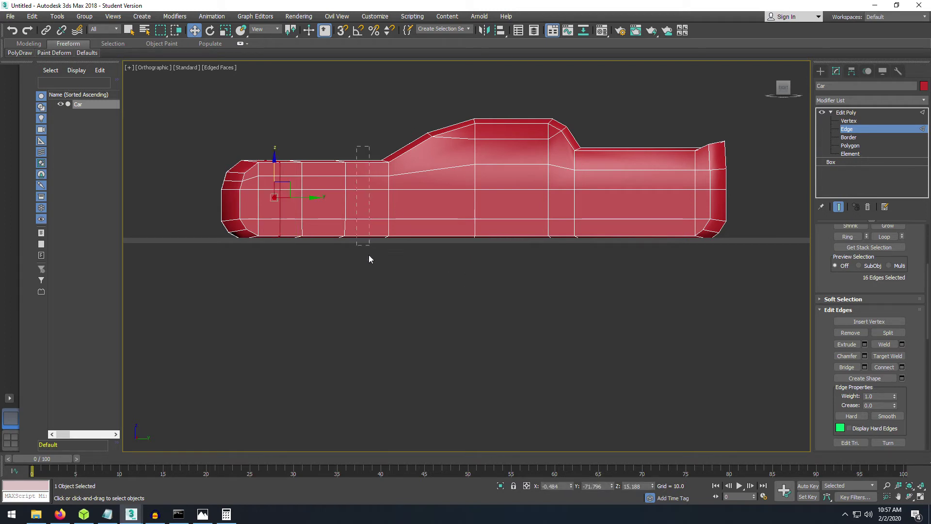
{"action": "left_click_drag", "start_coordinate": [369, 258], "coordinate": [366, 266]}
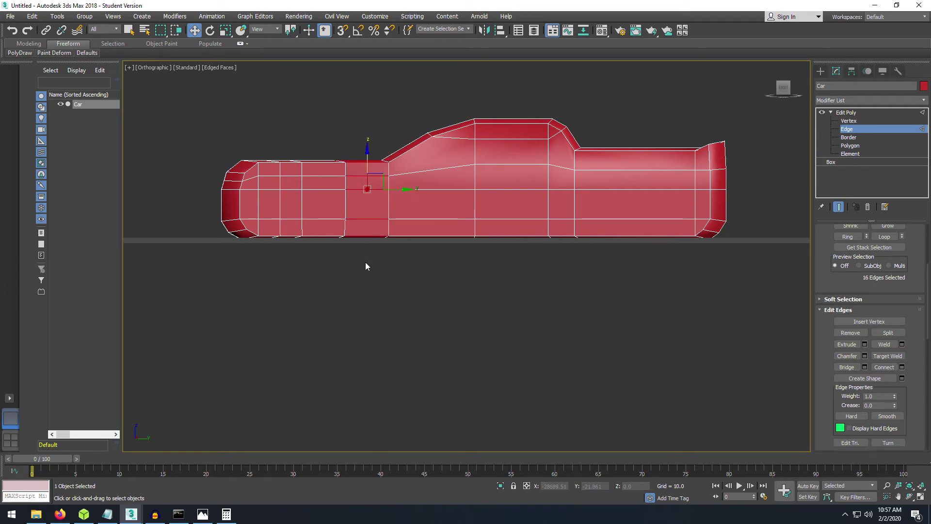
{"action": "left_click", "coordinate": [884, 367]}
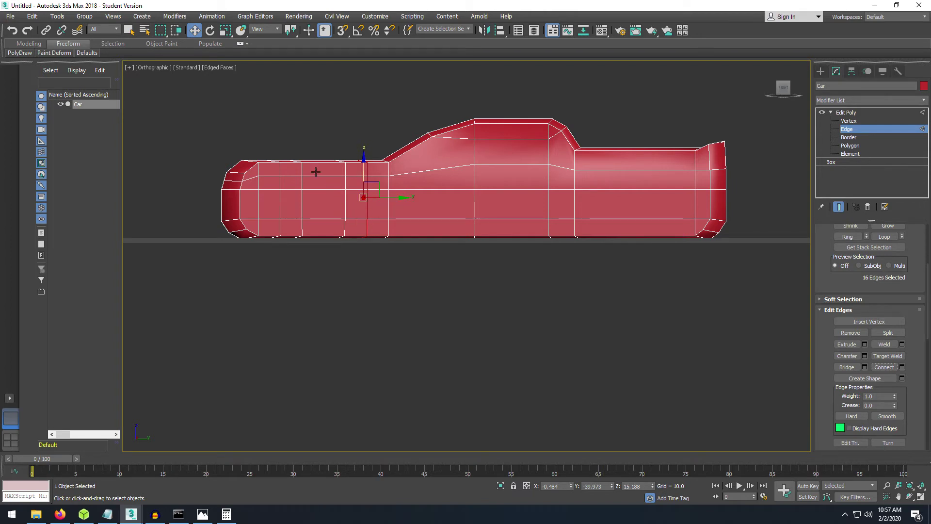
Select the underside vertices between the two middle hood loops and raise them to Z about 4.7 to start the front wheel arch.
{"action": "left_click_drag", "start_coordinate": [284, 145], "coordinate": [350, 257]}
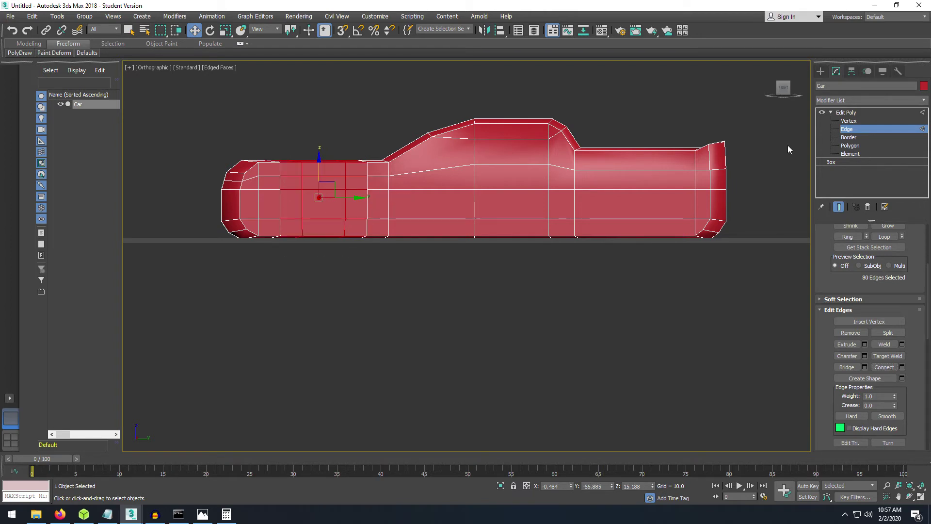
{"action": "left_click", "coordinate": [845, 121]}
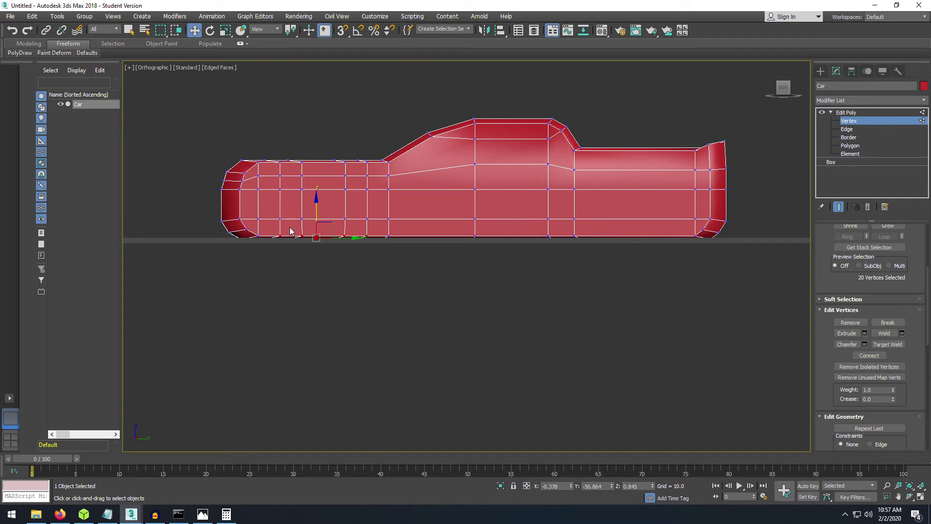
{"action": "left_click_drag", "start_coordinate": [353, 254], "coordinate": [359, 255]}
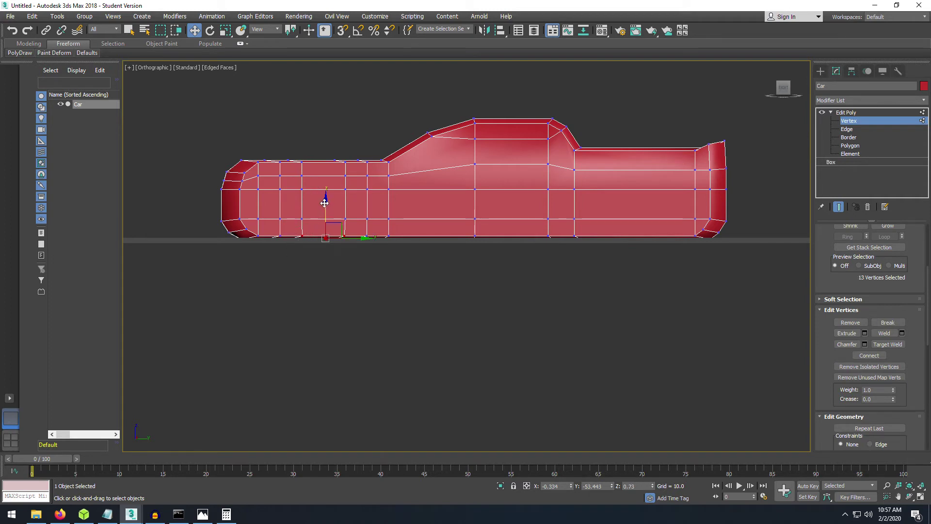
{"action": "left_click_drag", "start_coordinate": [324, 203], "coordinate": [325, 187]}
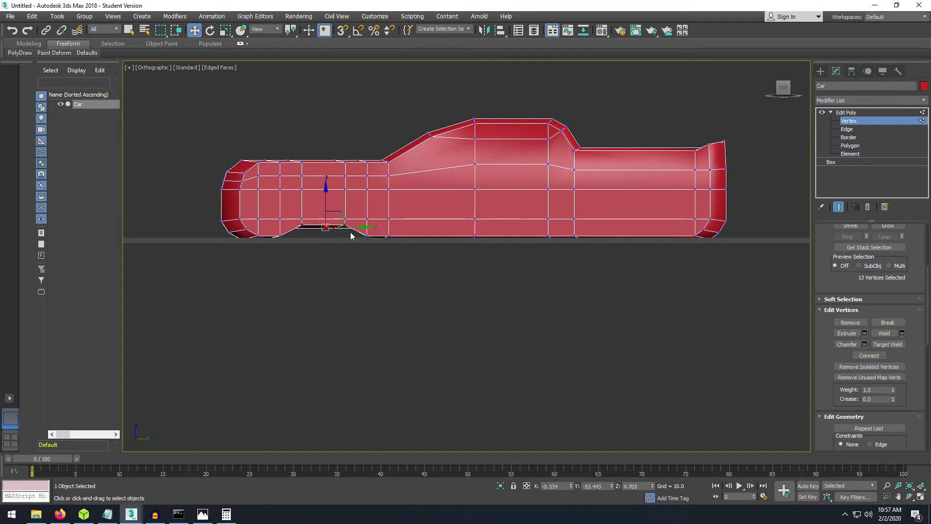
Select the four side vertices one row above the front wheel arch and raise them to Z about 12.4.
{"action": "mouse_move", "coordinate": [782, 88]}
{"action": "left_mouse_down"}
{"action": "mouse_move", "coordinate": [802, 92]}
{"action": "mouse_move", "coordinate": [790, 71]}
{"action": "mouse_move", "coordinate": [772, 83]}
{"action": "mouse_move", "coordinate": [786, 99]}
{"action": "left_mouse_up"}
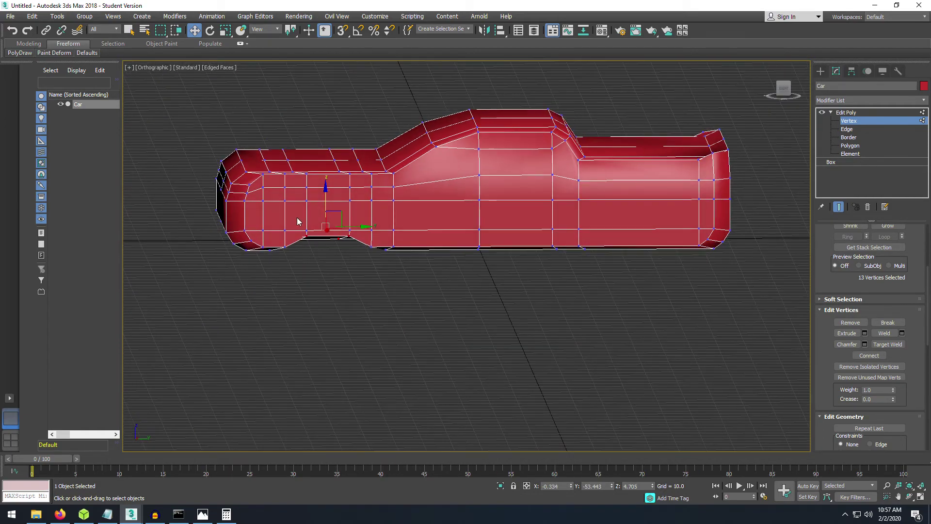
{"action": "left_click_drag", "start_coordinate": [297, 222], "coordinate": [350, 228]}
{"action": "left_click", "coordinate": [782, 88]}
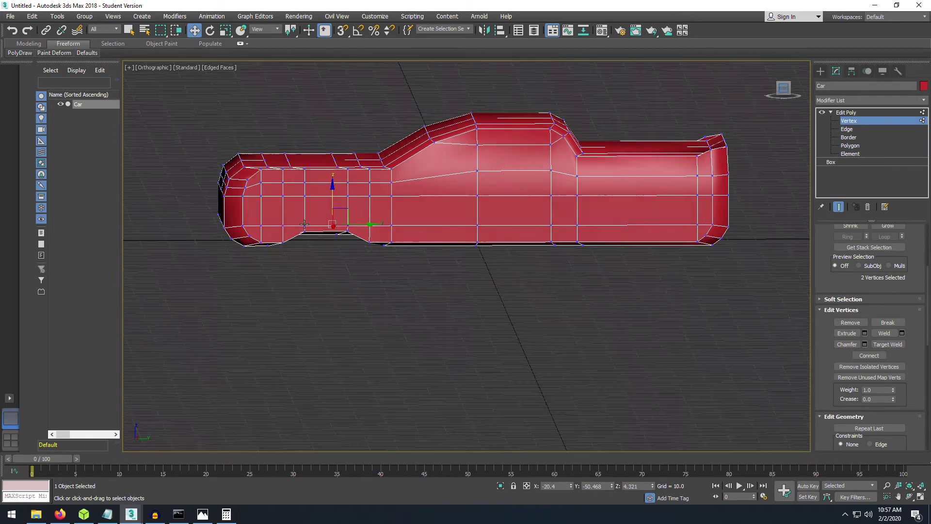
{"action": "left_click_drag", "start_coordinate": [359, 222], "coordinate": [359, 223]}
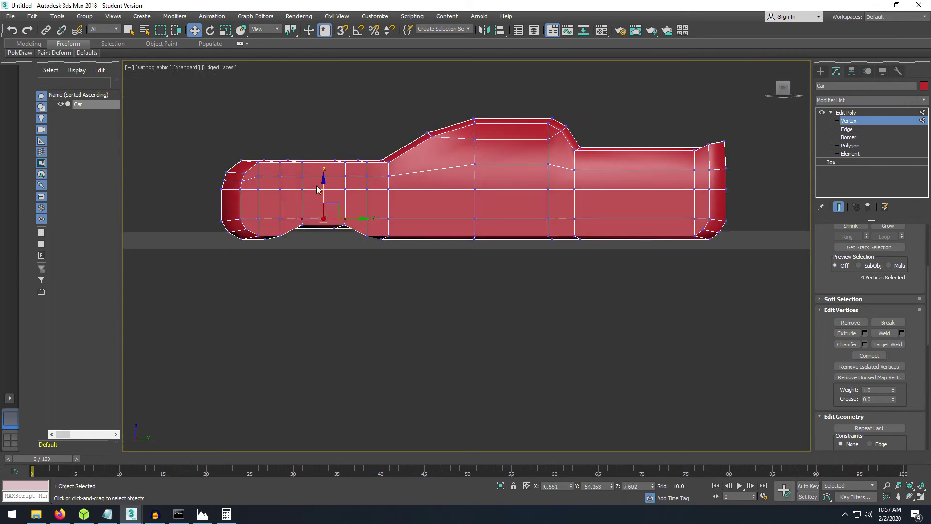
{"action": "left_click_drag", "start_coordinate": [321, 185], "coordinate": [320, 173]}
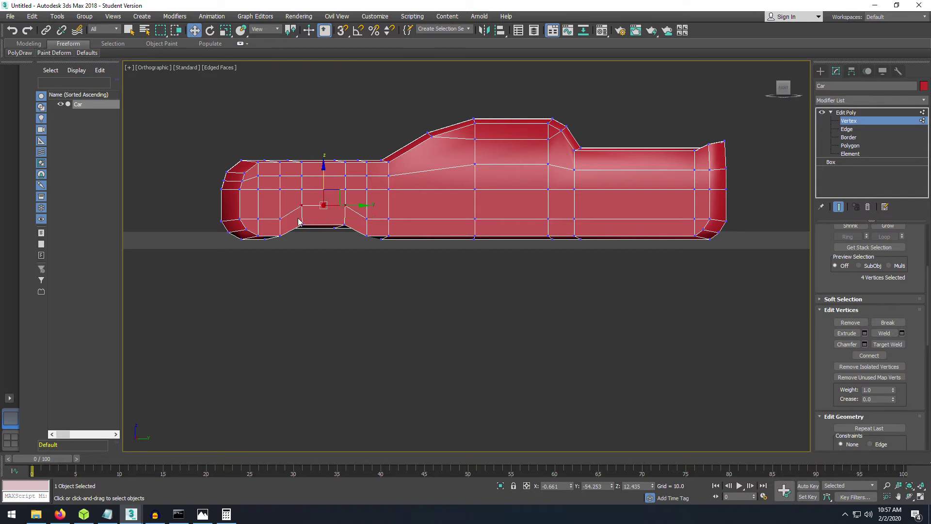
Raise the vertices along the top edge of the front wheel arch opening to Z about 8.5 and inspect the arch.
{"action": "left_click_drag", "start_coordinate": [347, 234], "coordinate": [353, 235]}
{"action": "left_click_drag", "start_coordinate": [327, 189], "coordinate": [328, 179]}
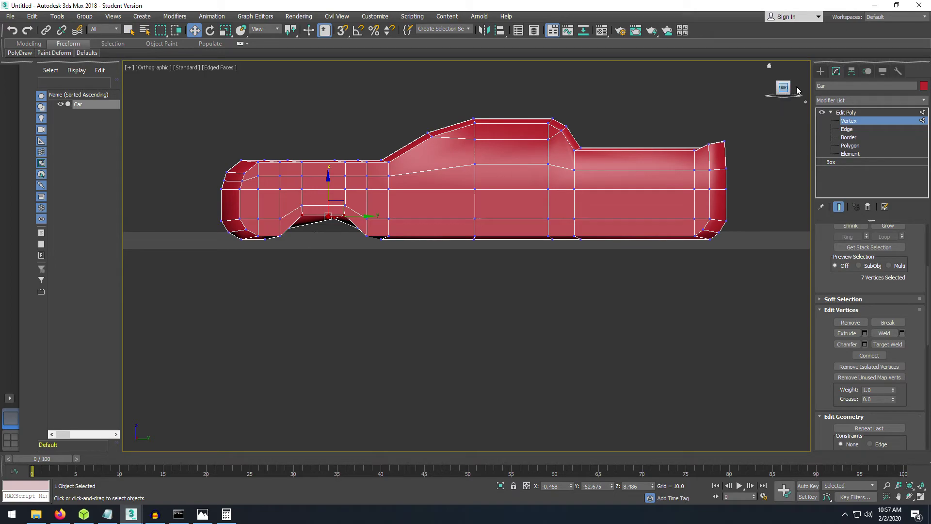
{"action": "mouse_move", "coordinate": [781, 87]}
{"action": "left_mouse_down"}
{"action": "mouse_move", "coordinate": [793, 65]}
{"action": "mouse_move", "coordinate": [787, 84]}
{"action": "mouse_move", "coordinate": [795, 95]}
{"action": "left_mouse_up"}
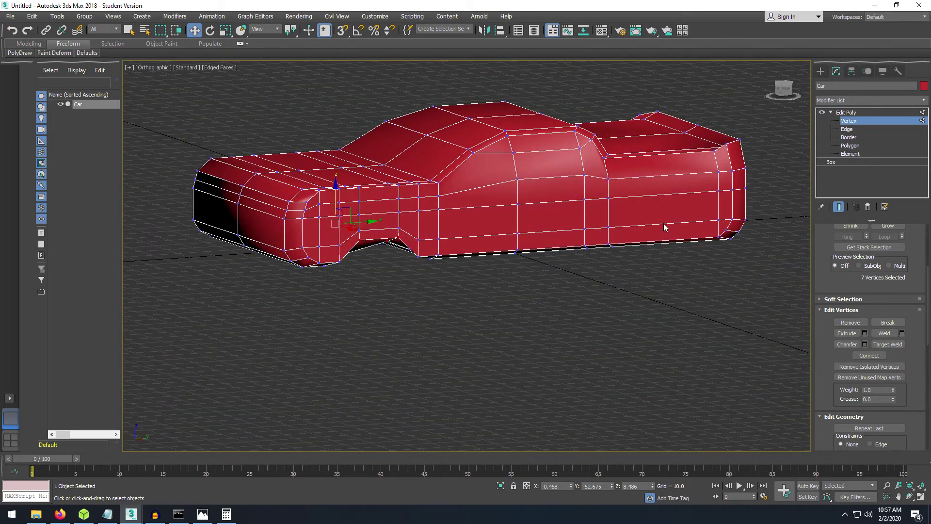
{"action": "left_click", "coordinate": [785, 91]}
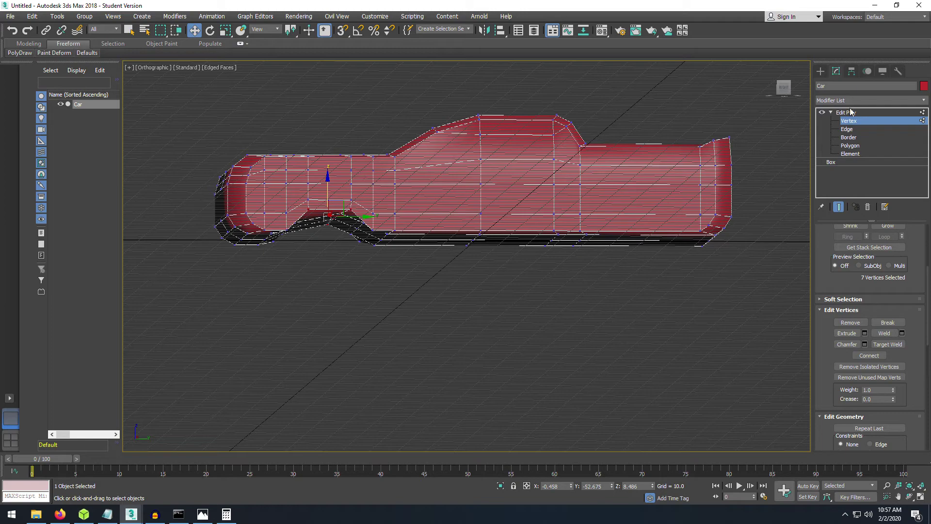
{"action": "left_click", "coordinate": [784, 88]}
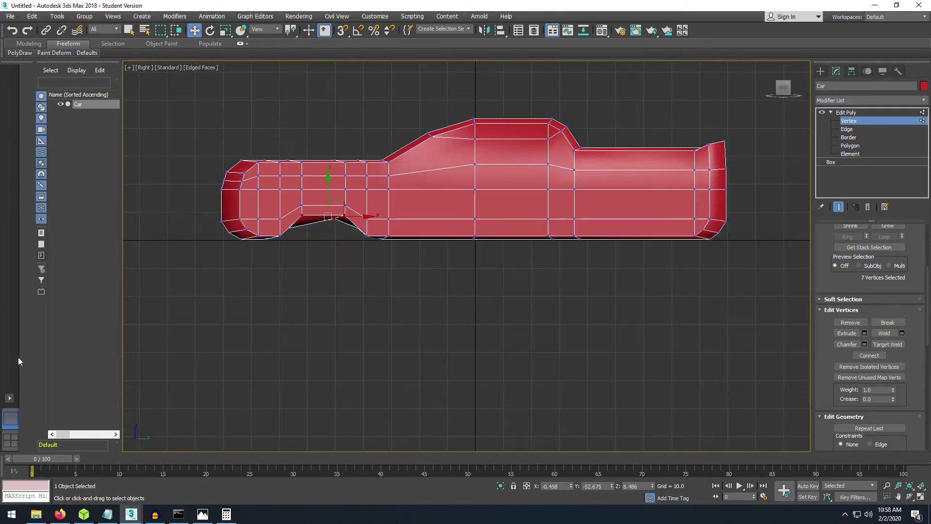
In the Left view, create a cylinder of radius about 11.4 and height about 13.7 near the front wheel arch.
{"action": "left_click", "coordinate": [11, 441]}
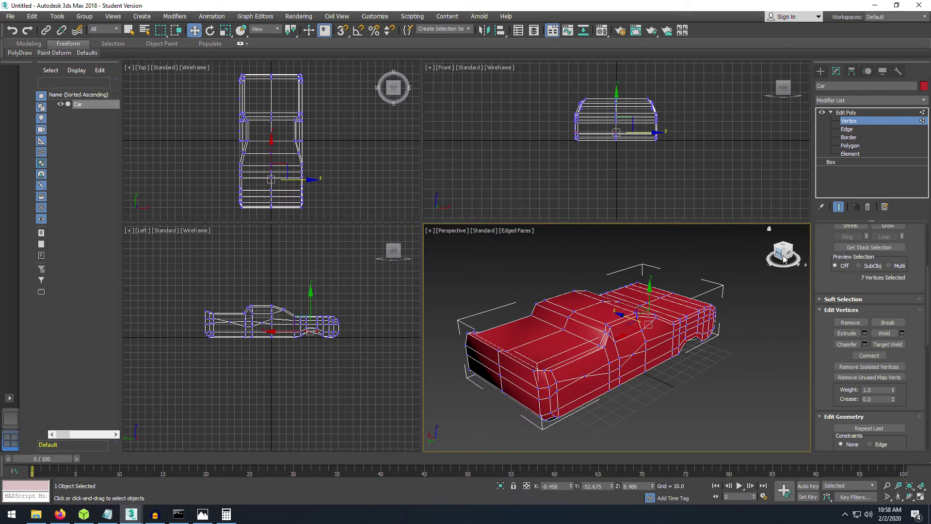
{"action": "left_click_drag", "start_coordinate": [784, 259], "coordinate": [929, 254]}
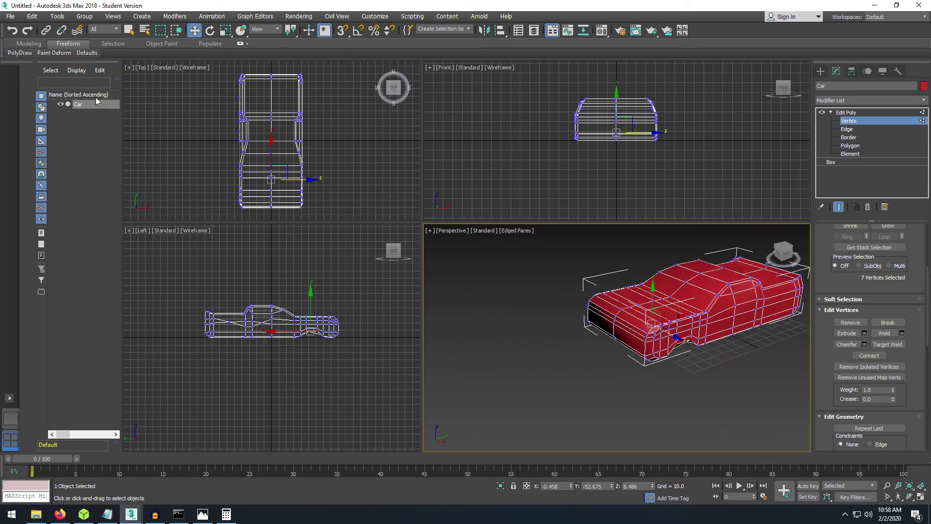
{"action": "left_click", "coordinate": [822, 71]}
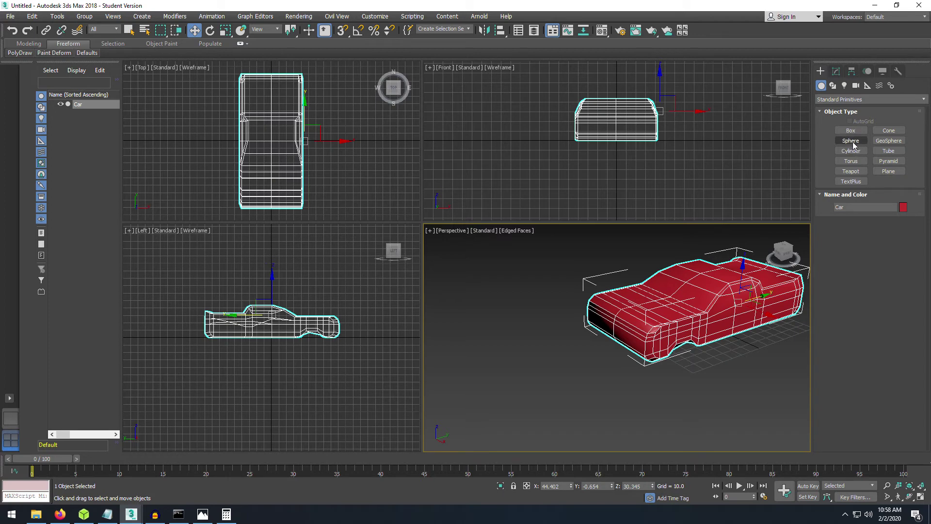
{"action": "left_click", "coordinate": [856, 151]}
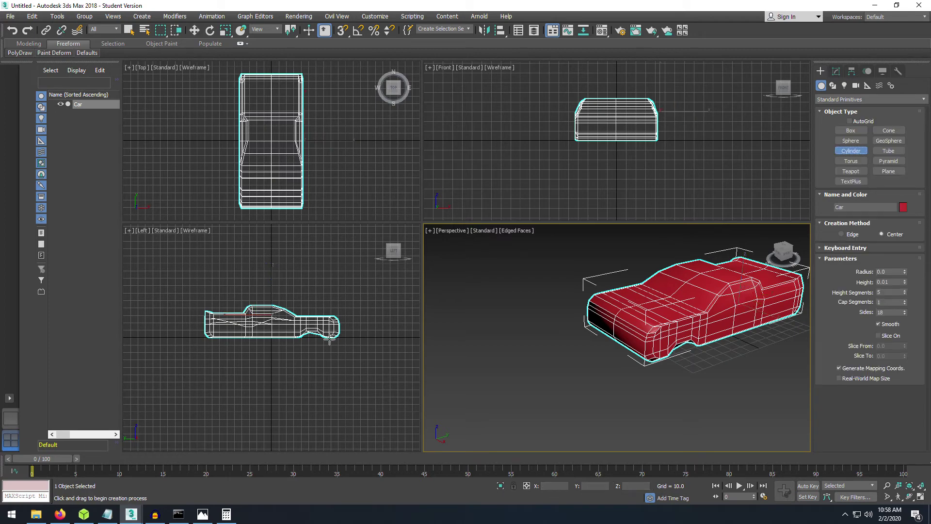
{"action": "scroll", "coordinate": [361, 341], "scroll_direction": "up", "scroll_amount": 5}
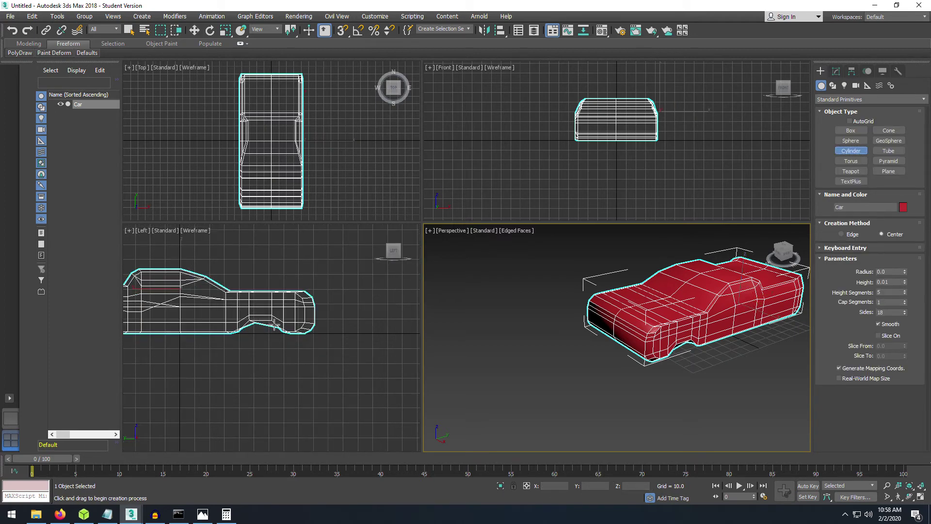
{"action": "mouse_move", "coordinate": [245, 307]}
{"action": "left_mouse_down"}
{"action": "mouse_move", "coordinate": [269, 317]}
{"action": "mouse_move", "coordinate": [261, 313]}
{"action": "left_mouse_up"}
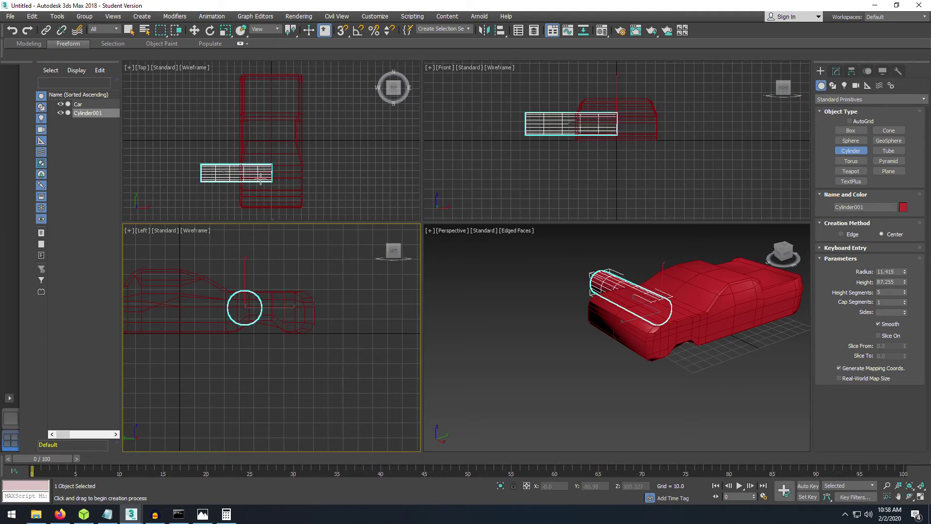
{"action": "left_click", "coordinate": [266, 293]}
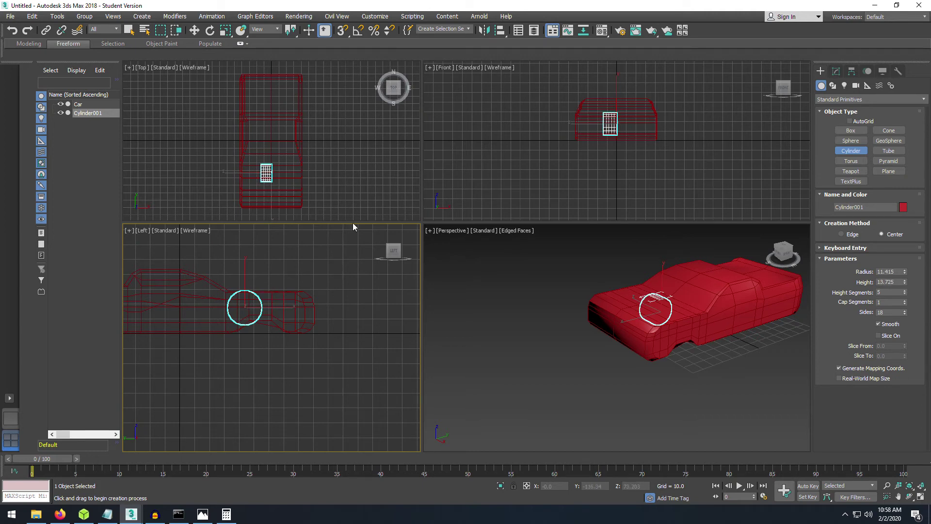
Move the cylinder to the car's side at X about -32.1 and lower it to Z about 12.9.
{"action": "left_click", "coordinate": [194, 30]}
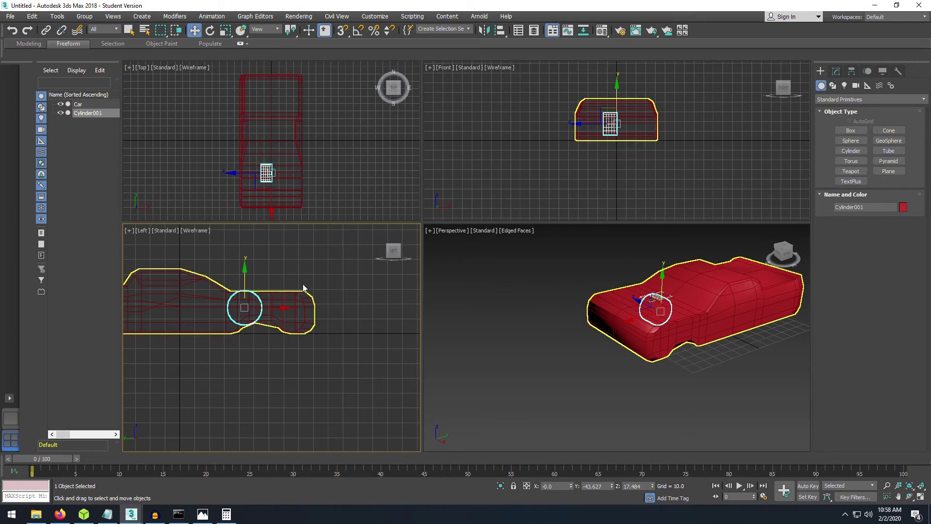
{"action": "left_click", "coordinate": [617, 89]}
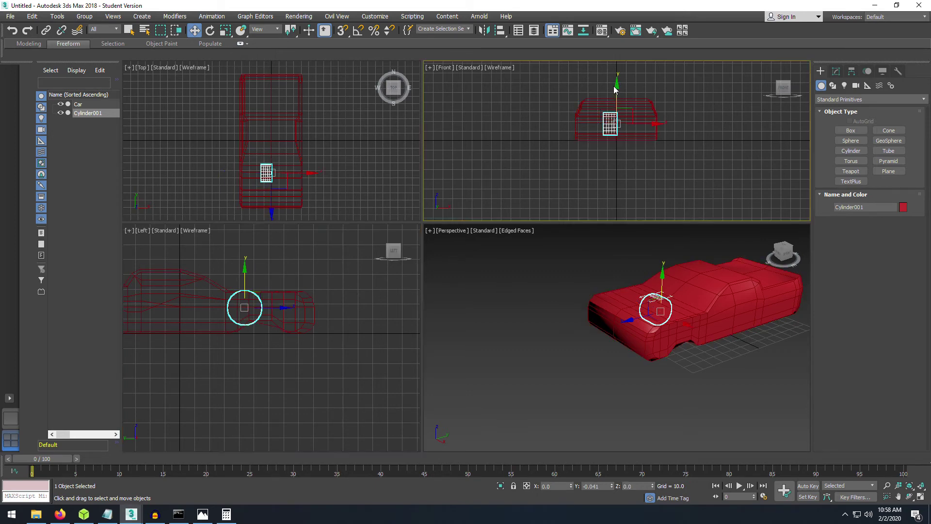
{"action": "left_click_drag", "start_coordinate": [656, 123], "coordinate": [625, 125]}
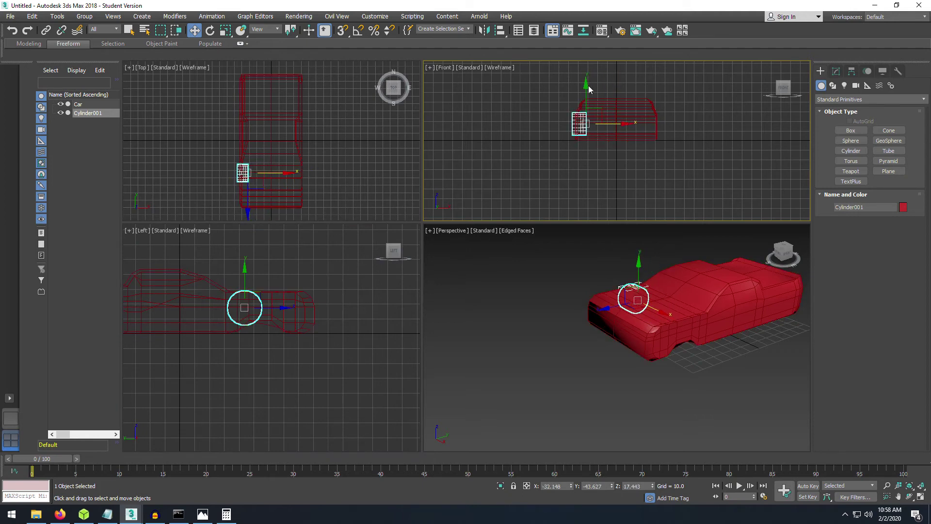
{"action": "left_click_drag", "start_coordinate": [585, 85], "coordinate": [585, 90]}
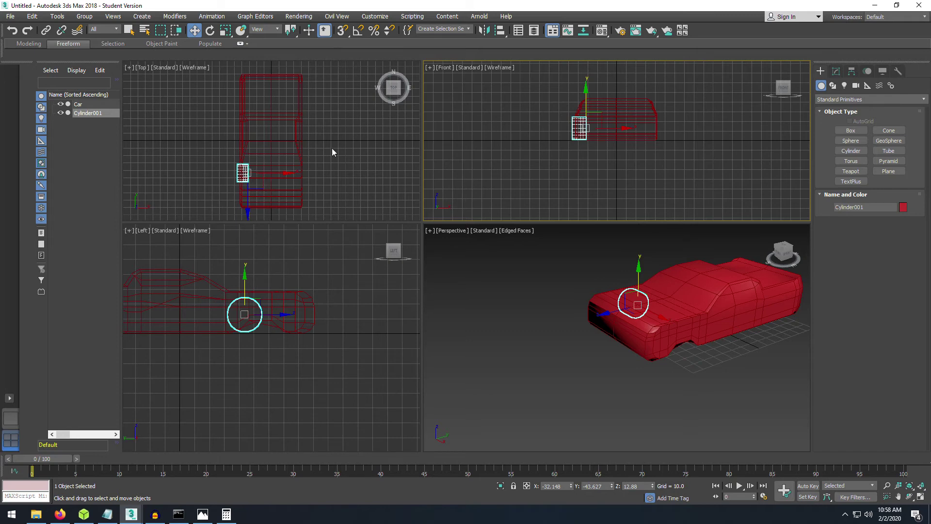
Change the wheel cylinder's object colour to black and rename it Tire001.
{"action": "left_click_drag", "start_coordinate": [777, 257], "coordinate": [730, 261]}
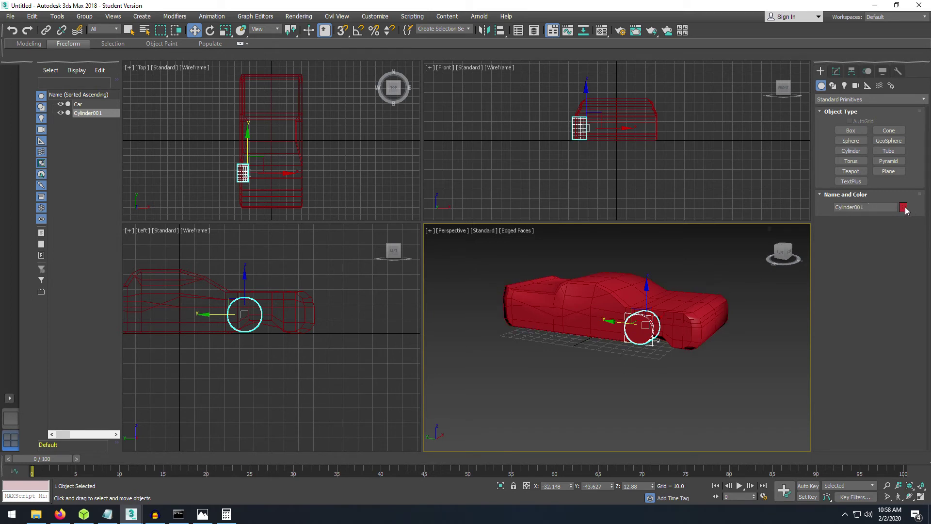
{"action": "left_click", "coordinate": [902, 208]}
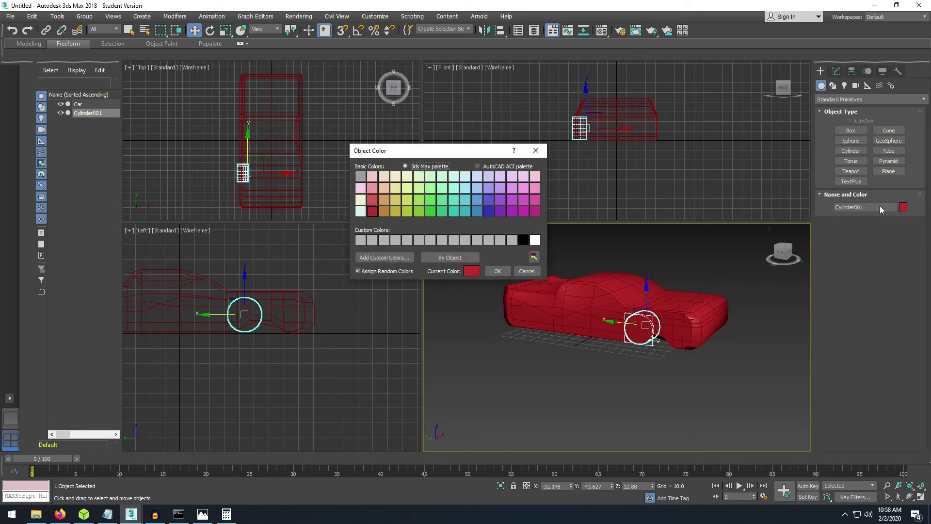
{"action": "left_click", "coordinate": [523, 240]}
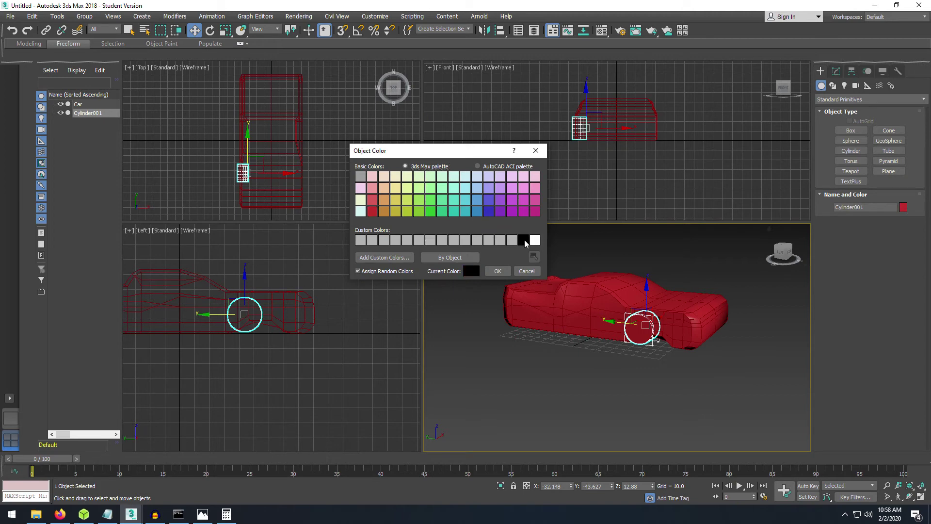
{"action": "left_click", "coordinate": [498, 271]}
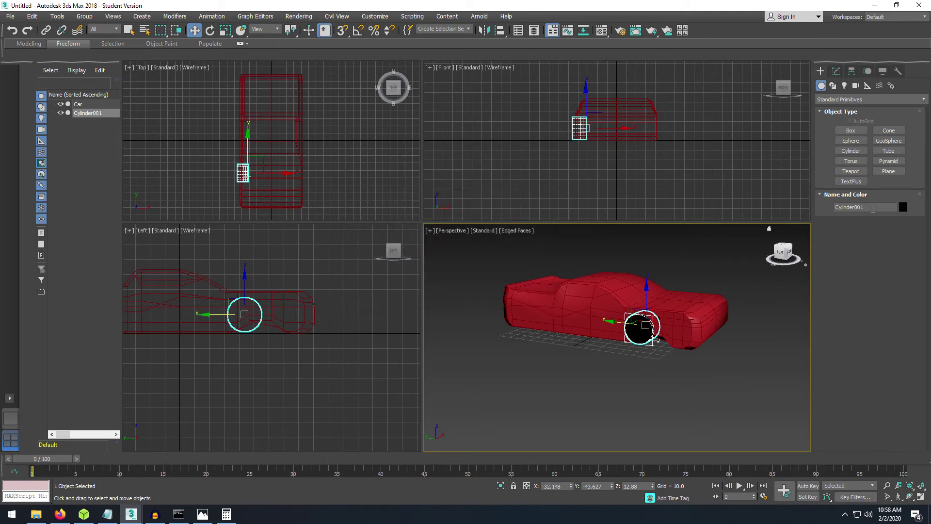
{"action": "left_click", "coordinate": [873, 208]}
{"action": "type", "text": "Tire001"}
{"action": "key", "text": "Return"}
{"action": "left_click", "coordinate": [205, 316]}
{"action": "left_click", "coordinate": [213, 316]}
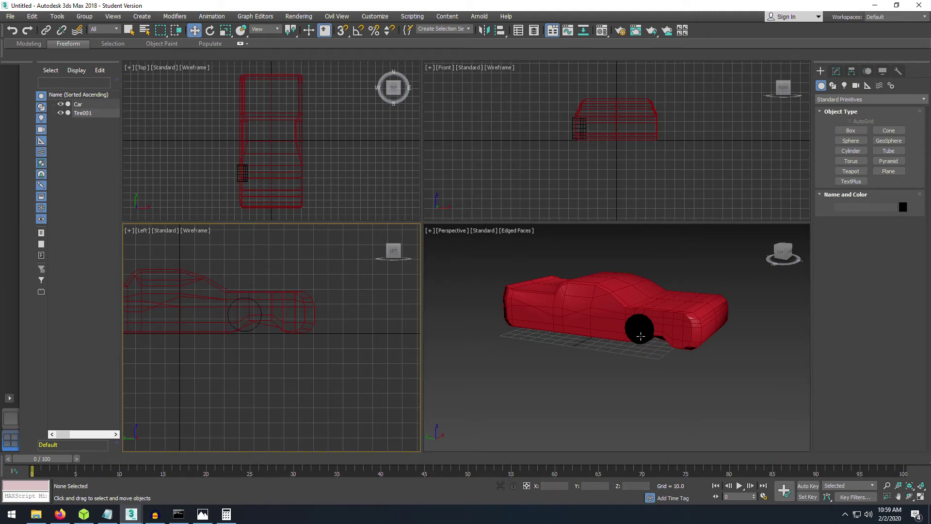
Move Tire001 into the front wheel arch at Y about -52.5 and lower it to Z about 11.5.
{"action": "left_click", "coordinate": [611, 324]}
{"action": "left_click_drag", "start_coordinate": [611, 324], "coordinate": [622, 324]}
{"action": "scroll", "coordinate": [320, 311], "scroll_direction": "up", "scroll_amount": 5}
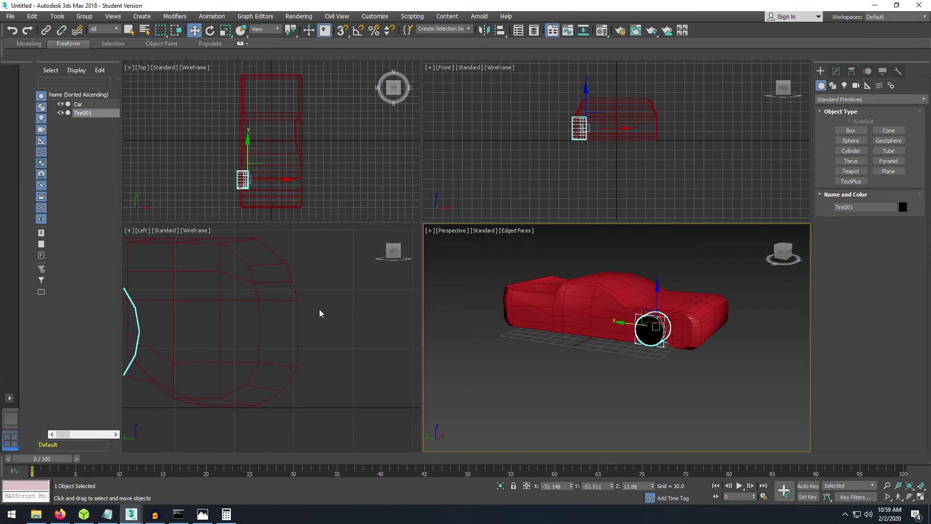
{"action": "middle_click_drag", "start_coordinate": [250, 325], "coordinate": [368, 290]}
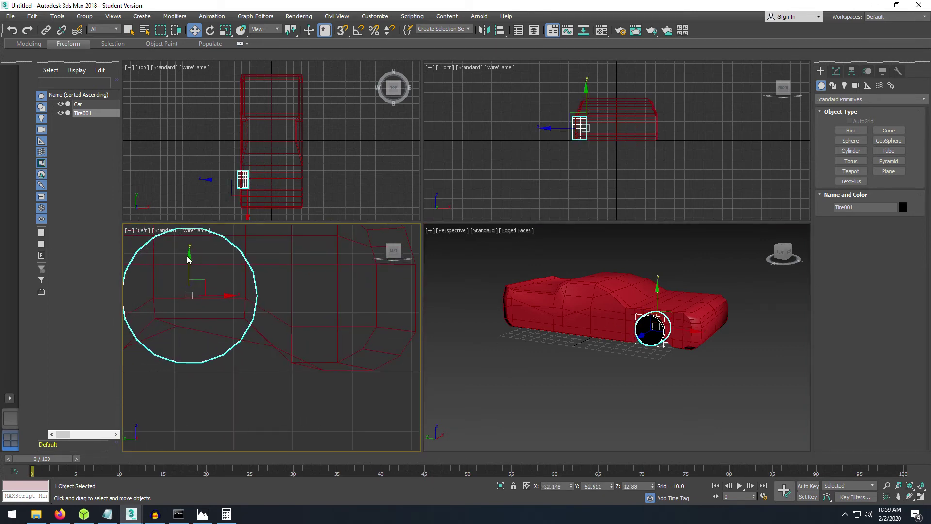
{"action": "left_click_drag", "start_coordinate": [190, 258], "coordinate": [196, 265]}
{"action": "scroll", "coordinate": [290, 326], "scroll_direction": "down", "scroll_amount": 4}
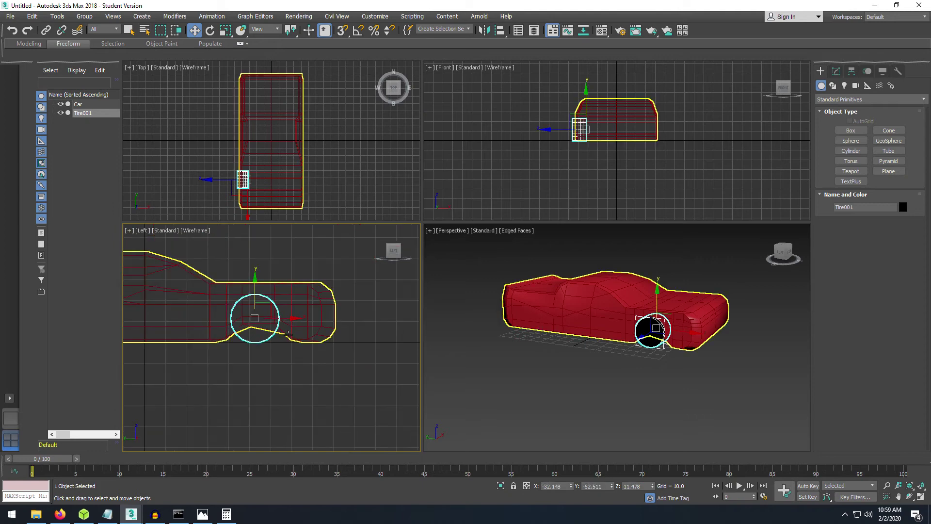
Raise the Car body to Z about 35.4 so it sits higher over the tire.
{"action": "middle_click_drag", "start_coordinate": [216, 317], "coordinate": [285, 324]}
{"action": "left_click", "coordinate": [576, 309]}
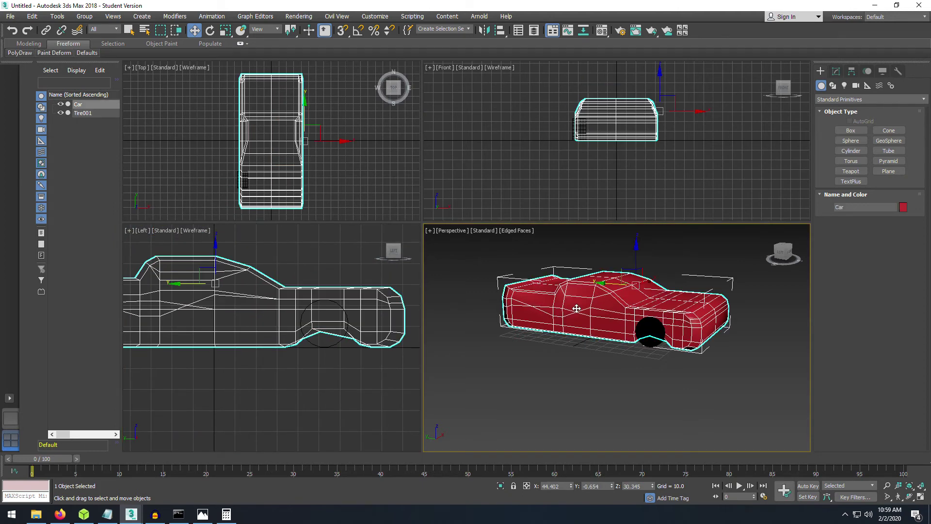
{"action": "left_click_drag", "start_coordinate": [215, 247], "coordinate": [223, 234]}
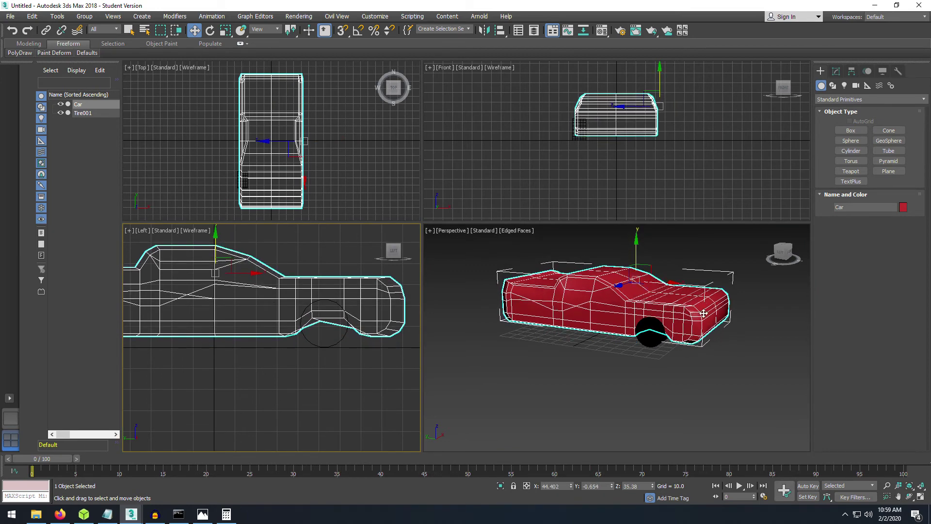
Shift Tire001 slightly forward in the wheel arch to Y about -54.5.
{"action": "left_click", "coordinate": [330, 338]}
{"action": "left_click", "coordinate": [652, 326]}
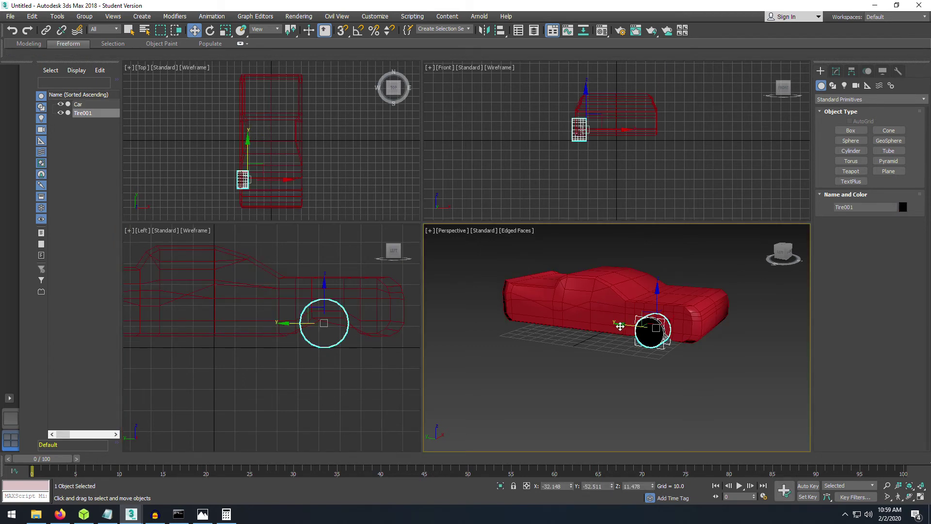
{"action": "left_click_drag", "start_coordinate": [620, 326], "coordinate": [623, 323]}
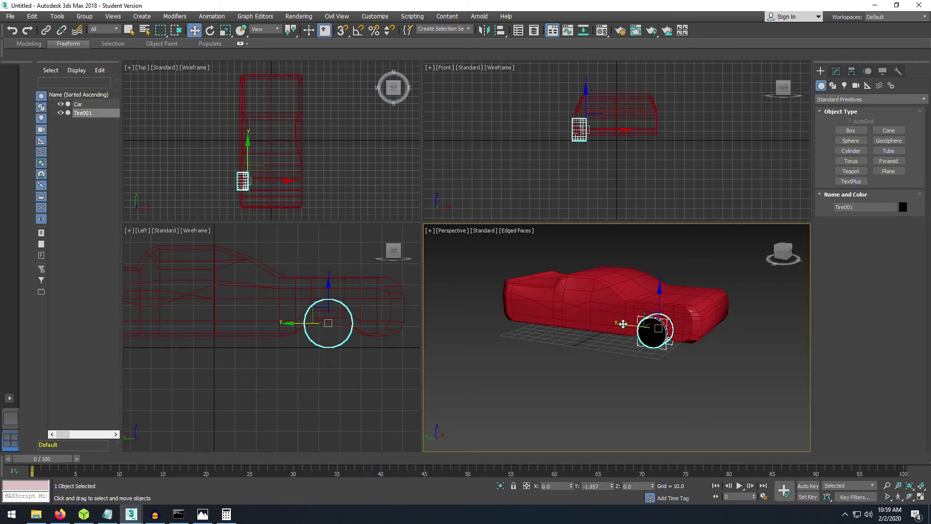
Change the shaded Perspective viewport to the Front view, framing the car and its front tire.
{"action": "mouse_move", "coordinate": [784, 257]}
{"action": "left_mouse_down"}
{"action": "mouse_move", "coordinate": [793, 266]}
{"action": "mouse_move", "coordinate": [821, 248]}
{"action": "mouse_move", "coordinate": [779, 255]}
{"action": "left_mouse_up"}
{"action": "left_click", "coordinate": [781, 252]}
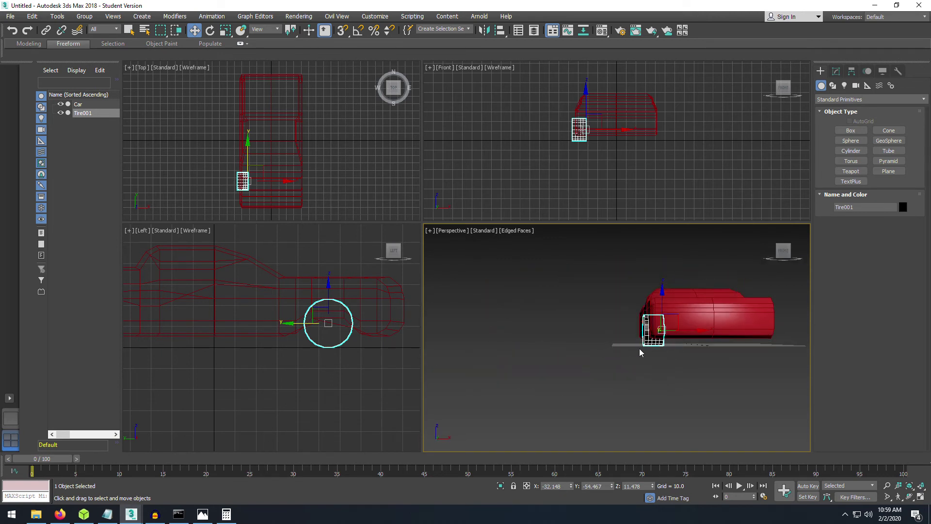
{"action": "left_click", "coordinate": [459, 232]}
{"action": "left_click", "coordinate": [476, 312]}
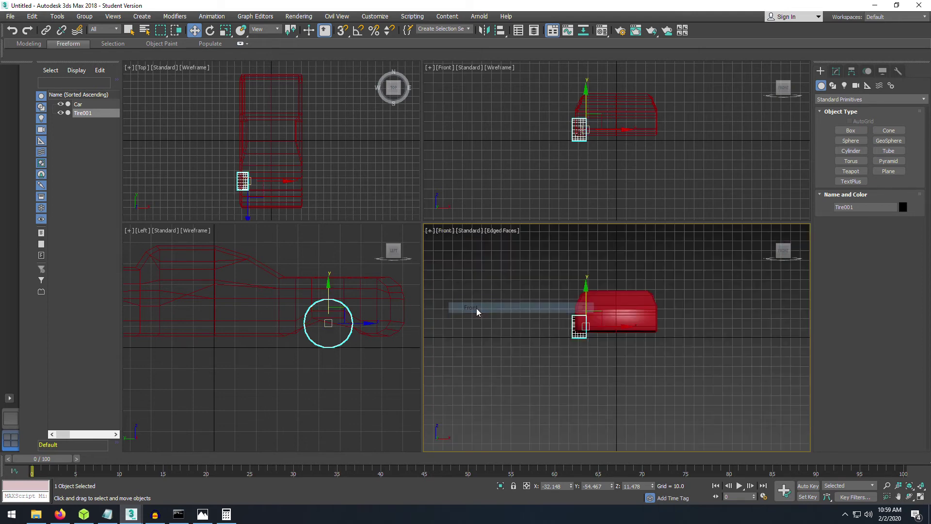
{"action": "scroll", "coordinate": [614, 366], "scroll_direction": "up", "scroll_amount": 5}
{"action": "scroll", "coordinate": [637, 313], "scroll_direction": "down", "scroll_amount": 3}
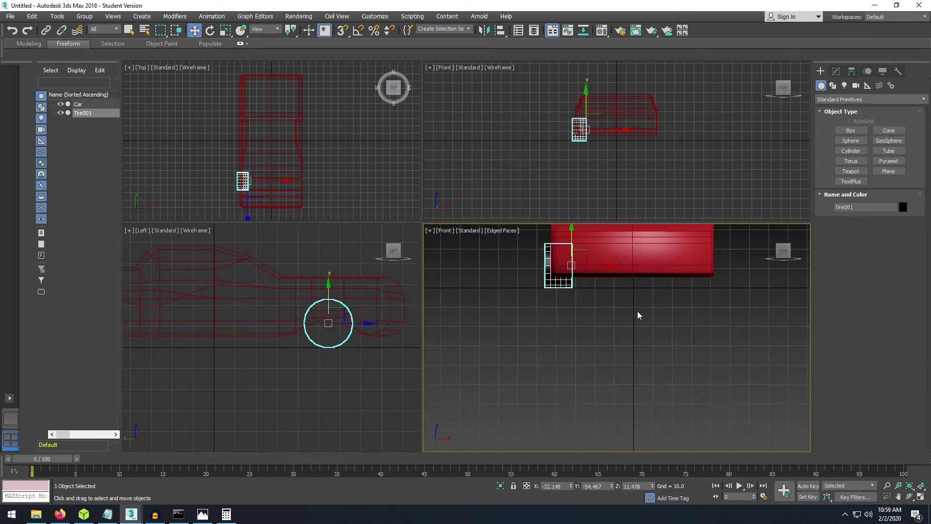
{"action": "middle_click_drag", "start_coordinate": [632, 317], "coordinate": [598, 385]}
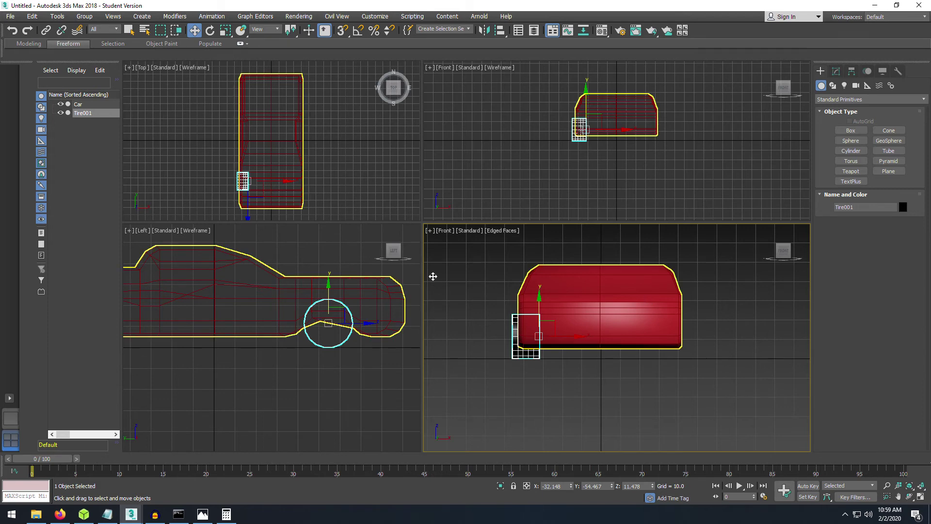
{"action": "right_click", "coordinate": [79, 112]}
{"action": "left_click", "coordinate": [85, 235]}
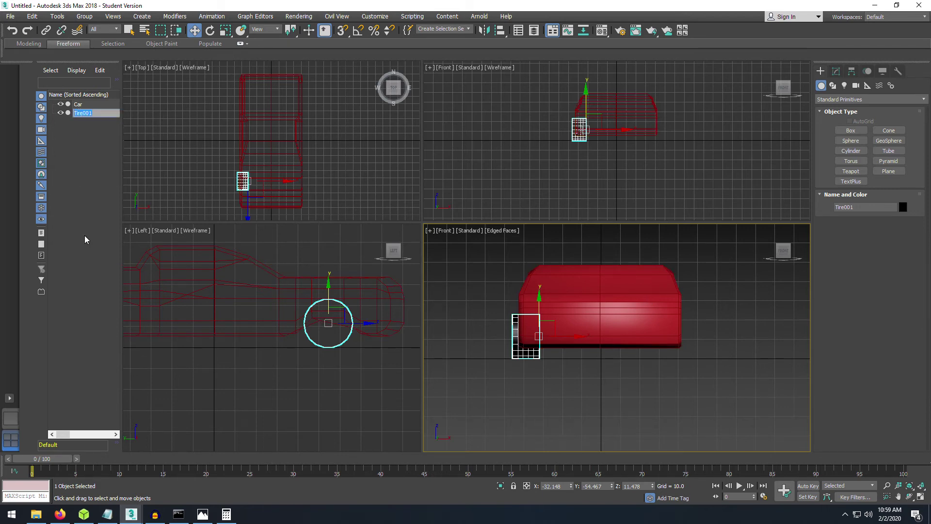
{"action": "right_click", "coordinate": [97, 118]}
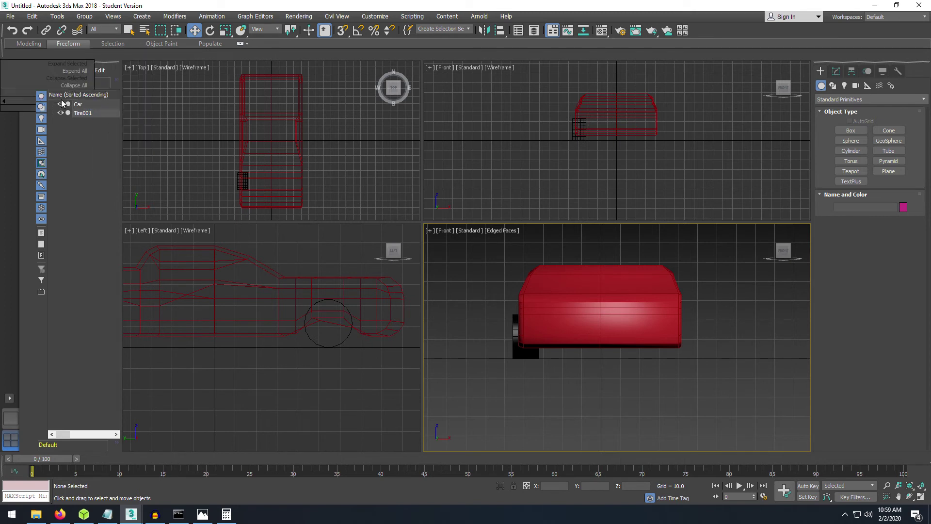
{"action": "right_click", "coordinate": [93, 112]}
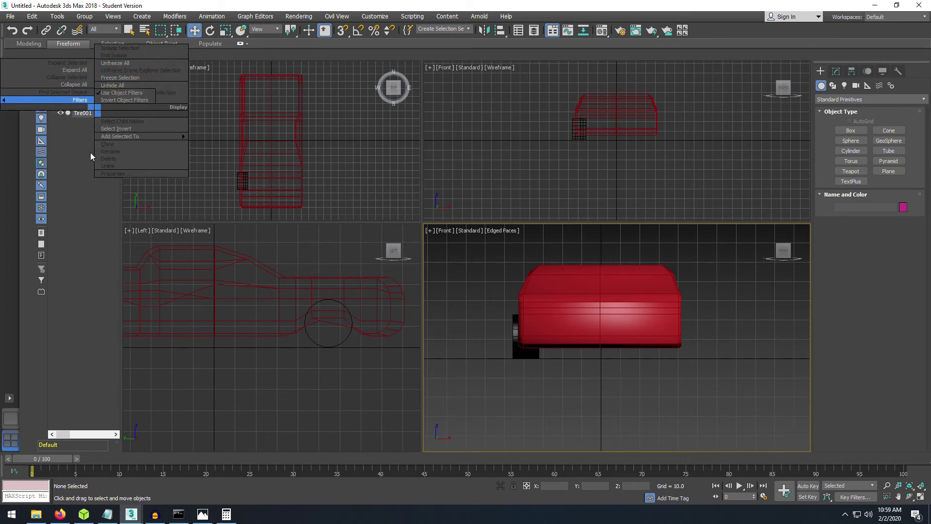
Clone Tire001 as a copy named Tire002 and move it to the car's opposite side at X about 43.8.
{"action": "left_click", "coordinate": [74, 115]}
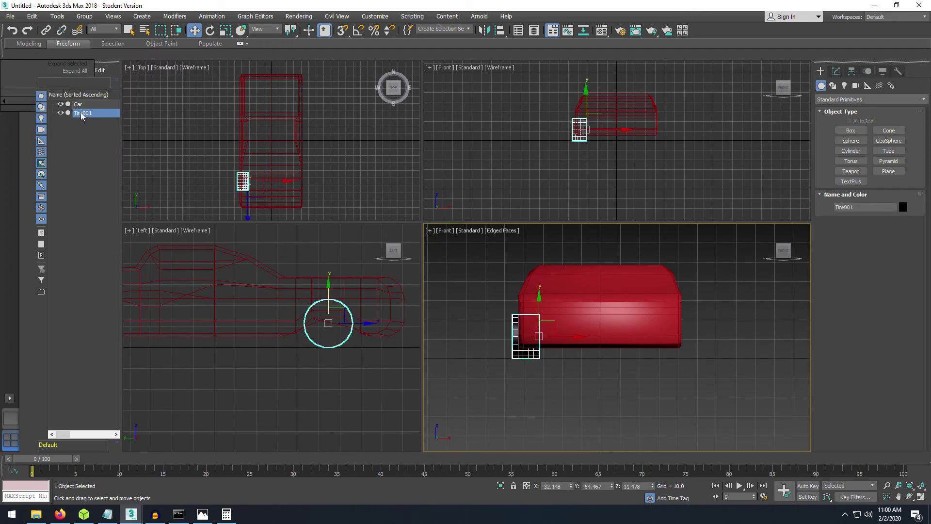
{"action": "right_click", "coordinate": [81, 115]}
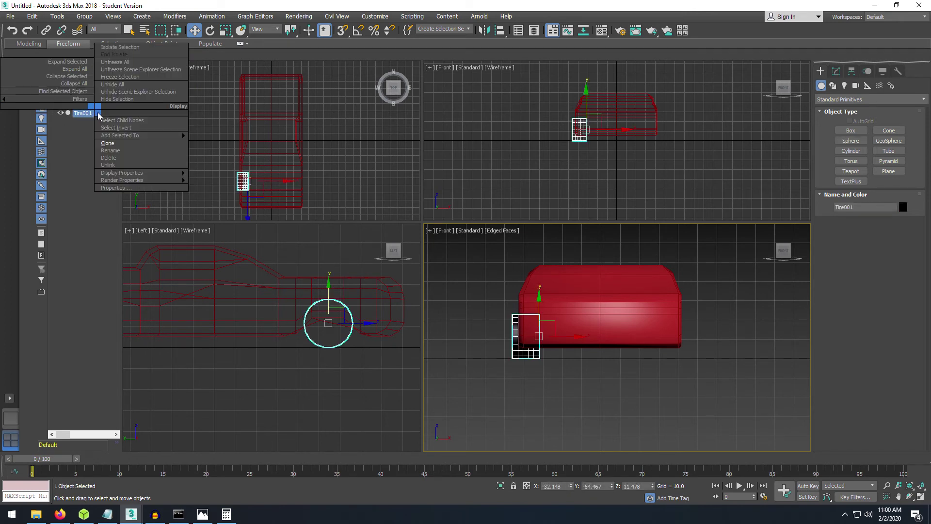
{"action": "left_click", "coordinate": [110, 144]}
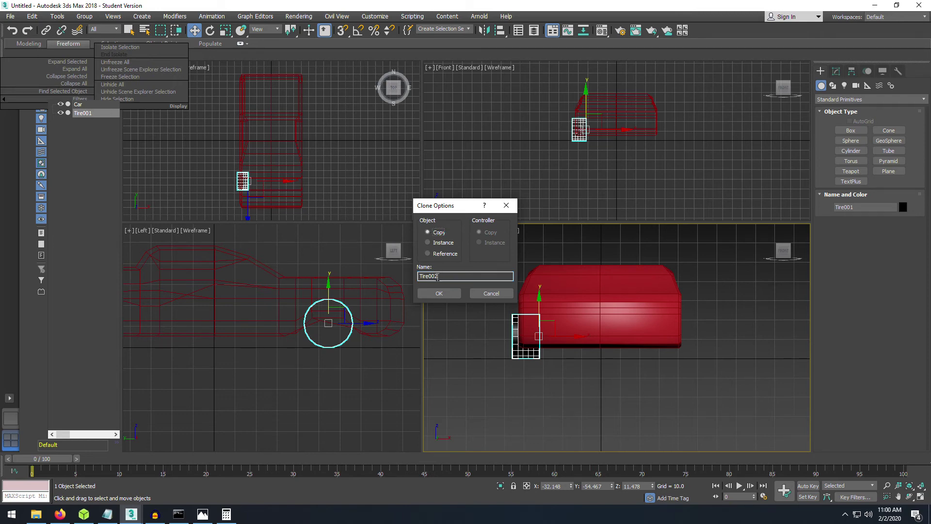
{"action": "left_click", "coordinate": [439, 293]}
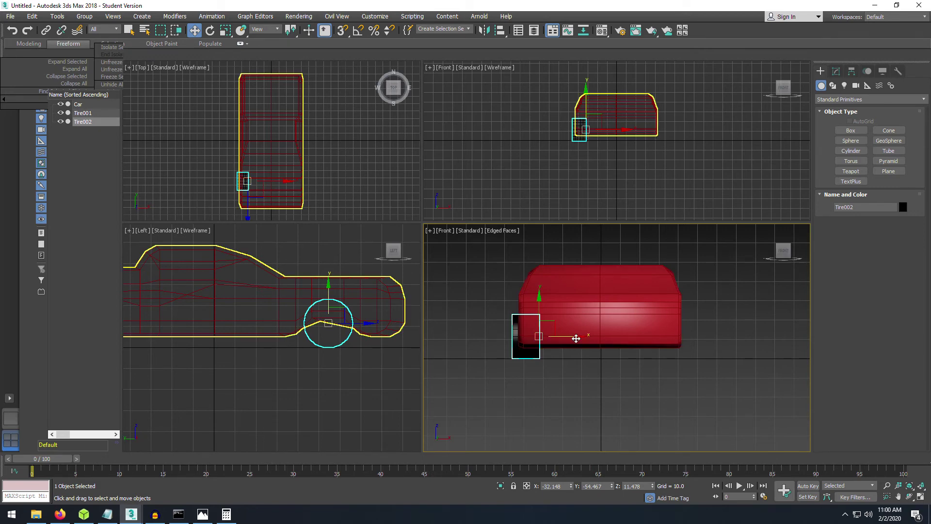
{"action": "left_click_drag", "start_coordinate": [577, 336], "coordinate": [724, 335]}
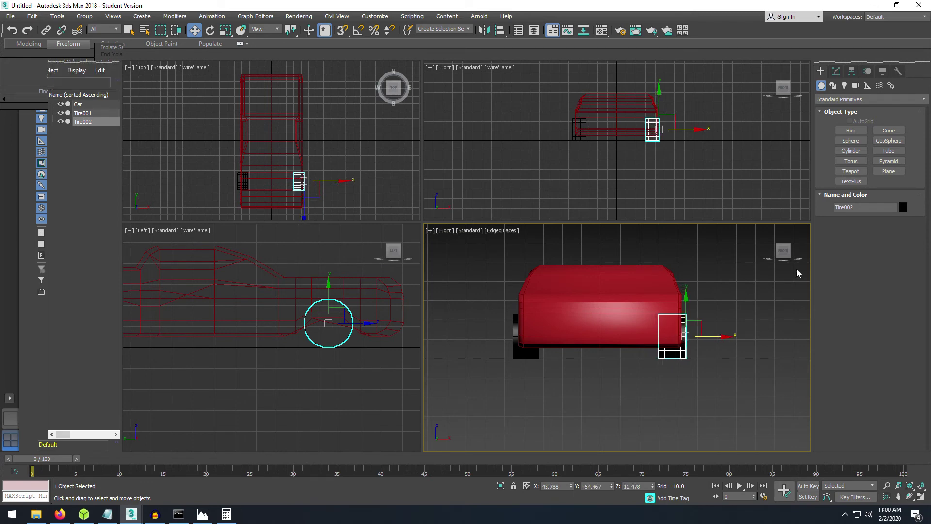
Clone Tire001 and Tire002 together as copies, using the name Tire003.
{"action": "left_click_drag", "start_coordinate": [782, 252], "coordinate": [395, 316]}
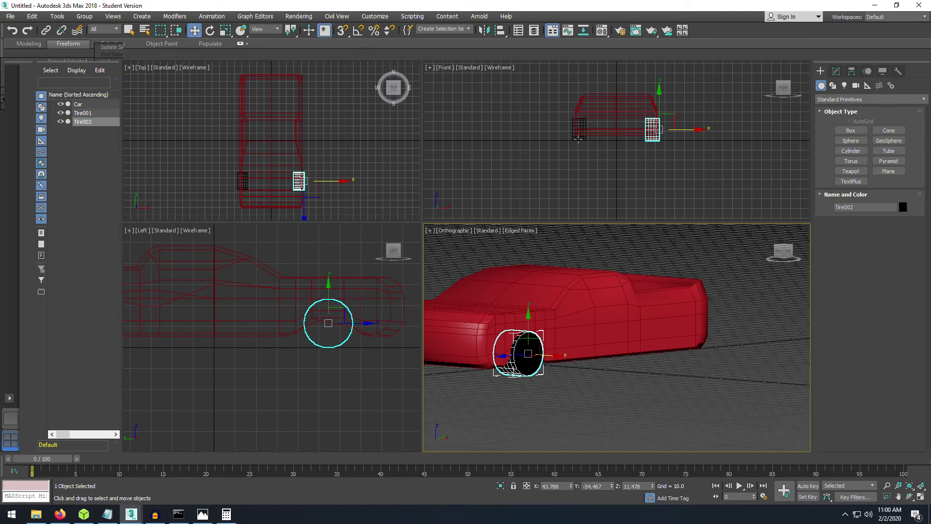
{"action": "left_click", "coordinate": [579, 137]}
{"action": "left_click", "coordinate": [655, 140]}
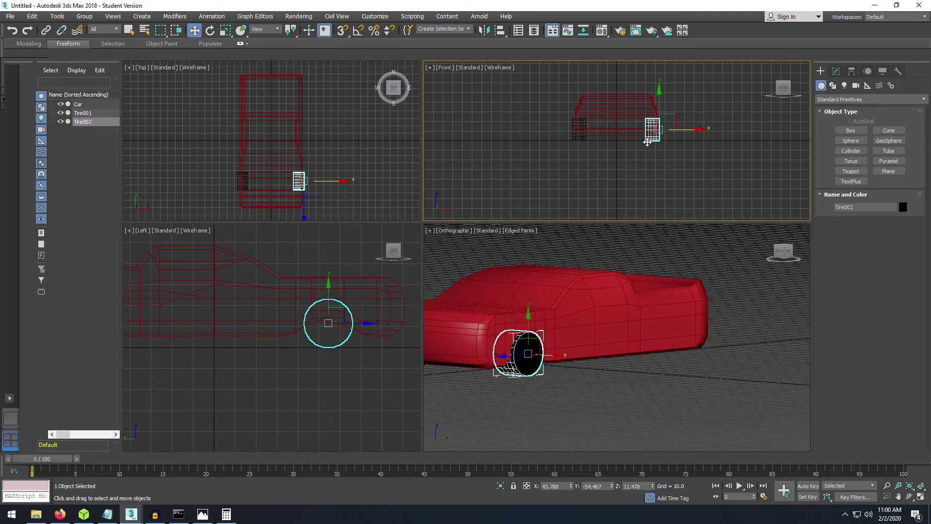
{"action": "left_click", "coordinate": [616, 136]}
{"action": "left_click", "coordinate": [82, 113]}
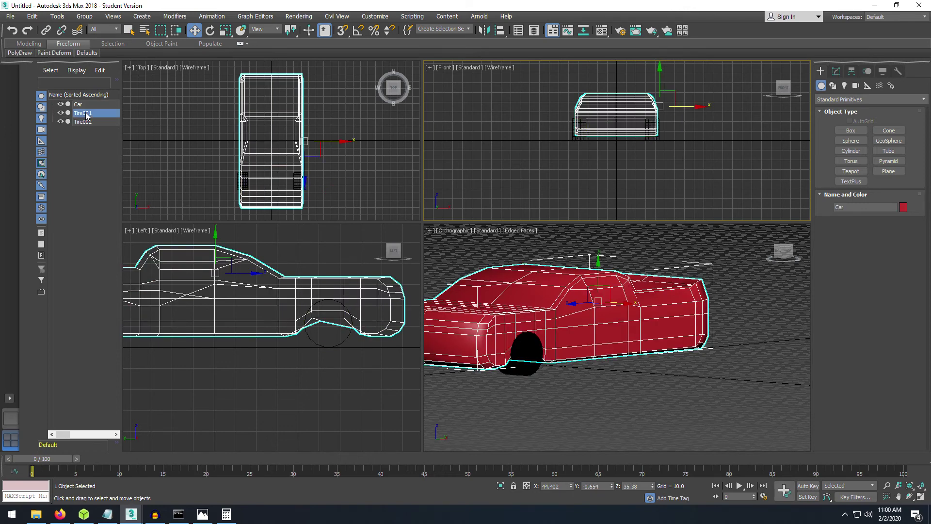
{"action": "left_click", "coordinate": [86, 122], "text": "ctrl"}
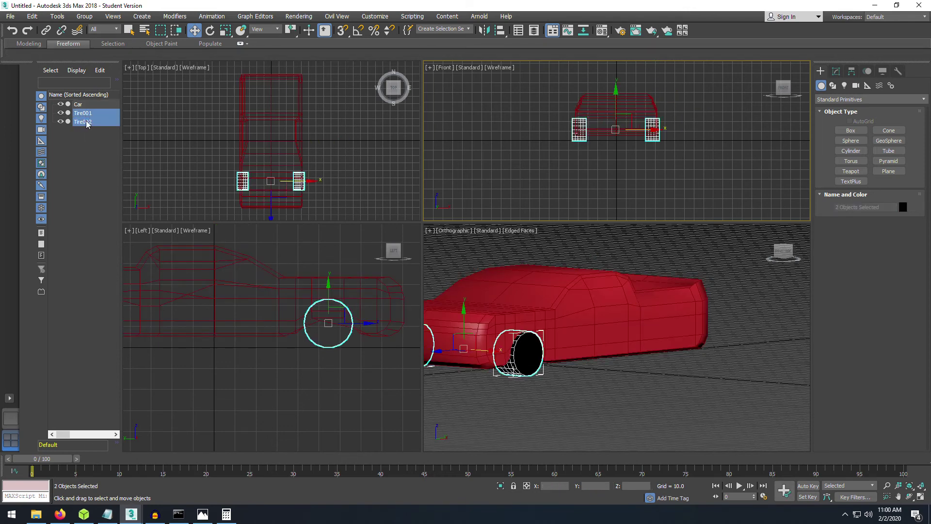
{"action": "left_click", "coordinate": [91, 156]}
{"action": "left_click", "coordinate": [82, 114]}
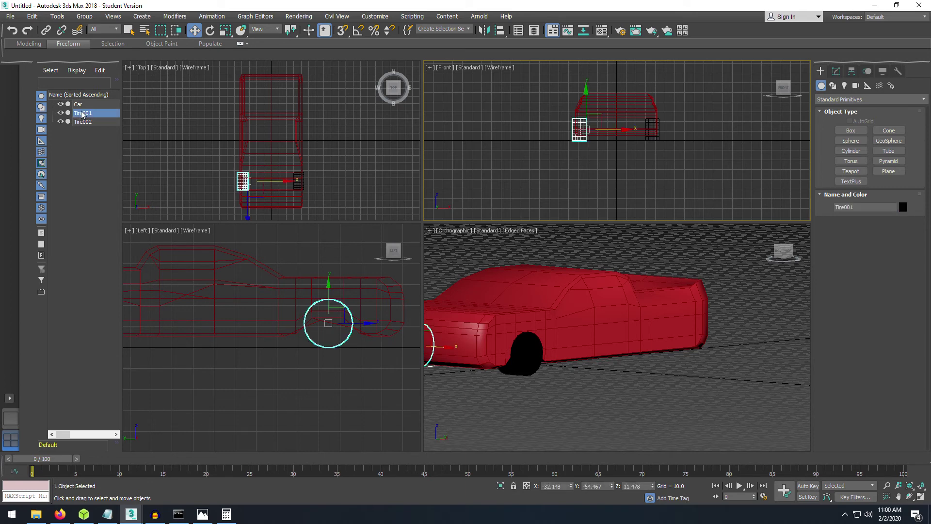
{"action": "left_click", "coordinate": [85, 122], "text": "ctrl"}
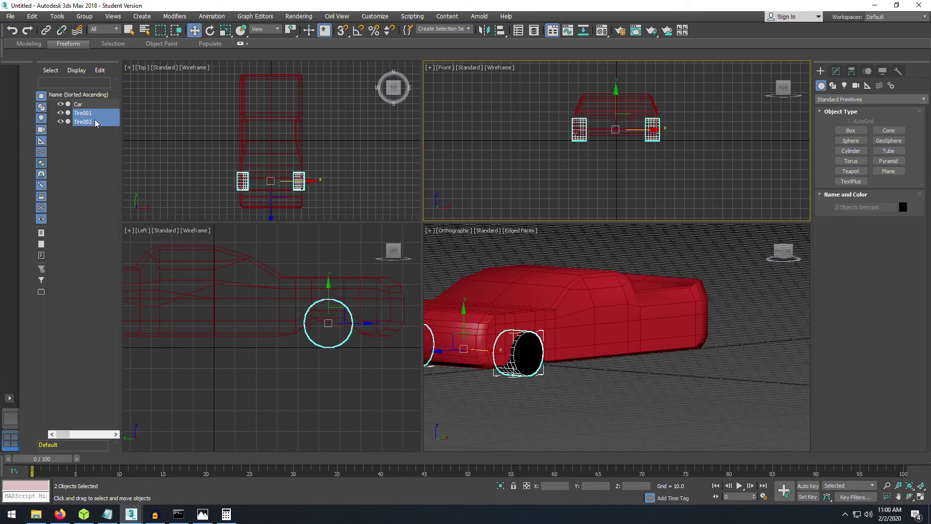
{"action": "right_click", "coordinate": [90, 124]}
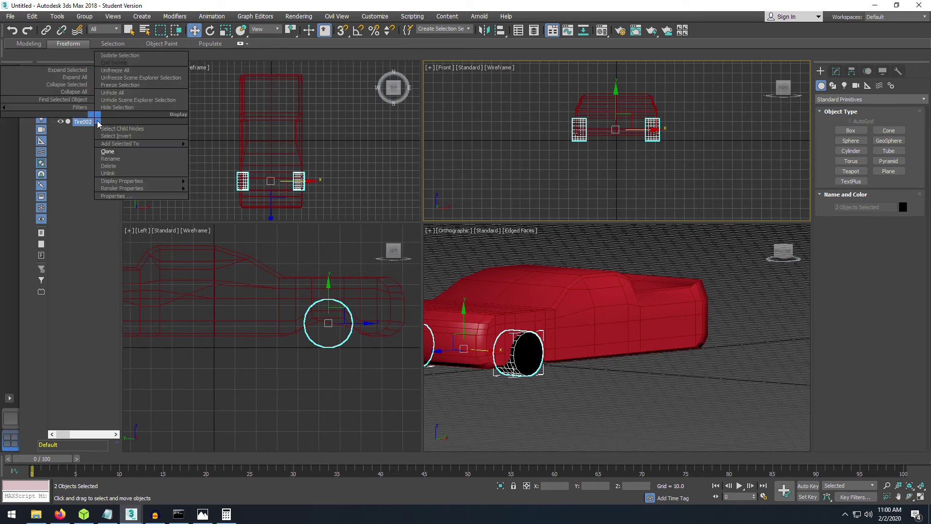
{"action": "left_click", "coordinate": [107, 152]}
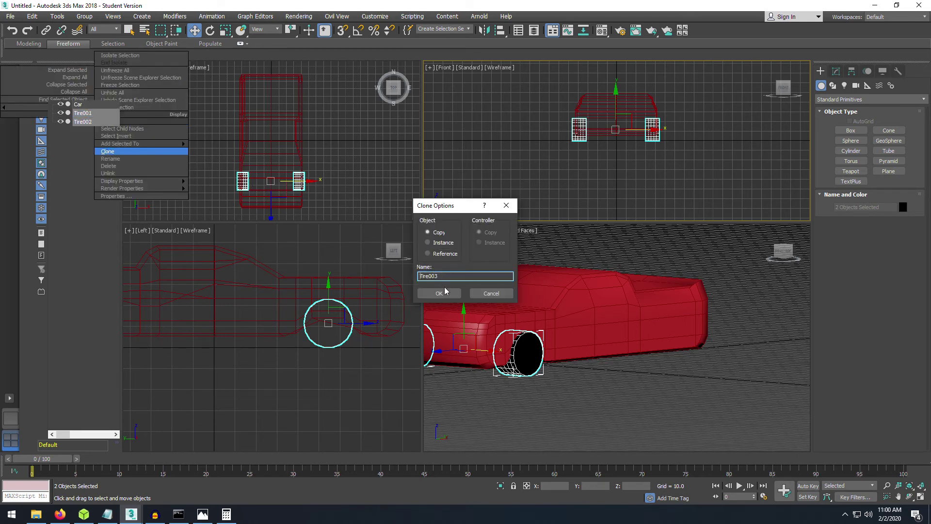
{"action": "left_click", "coordinate": [439, 293]}
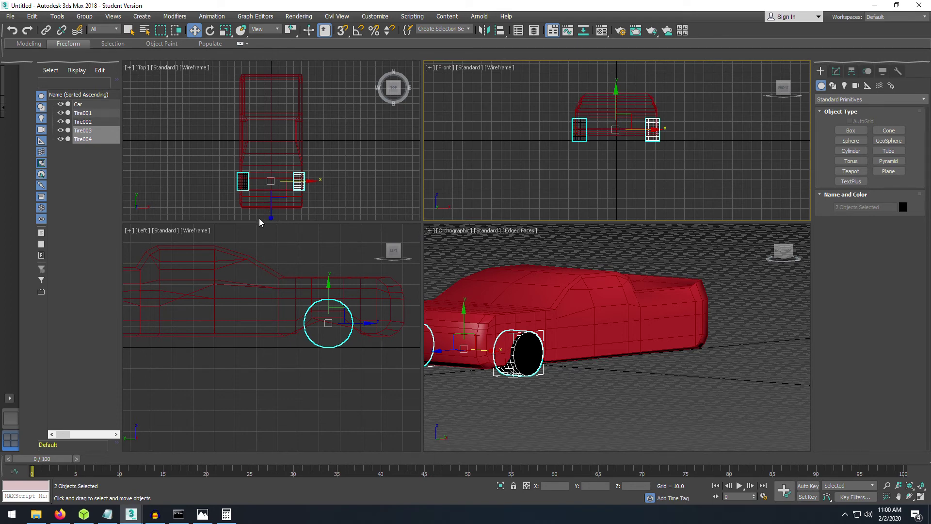
{"action": "left_click", "coordinate": [368, 322]}
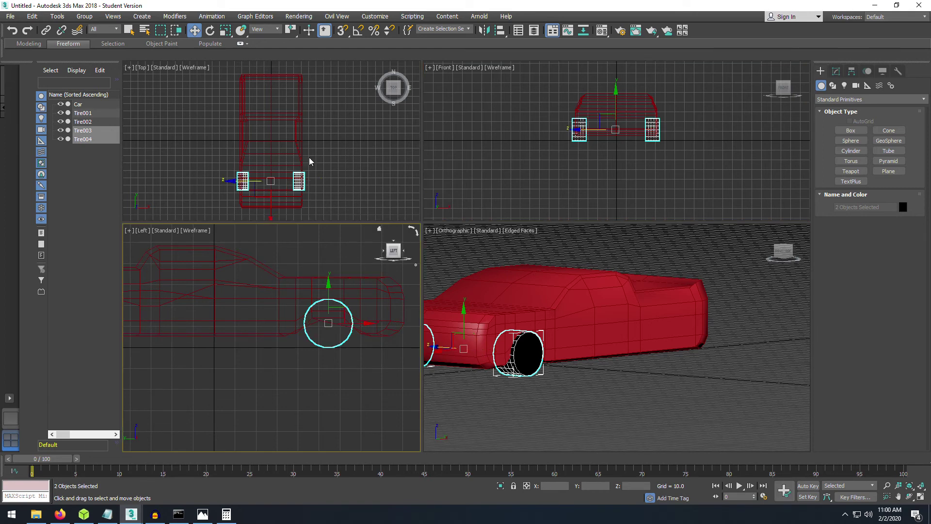
{"action": "left_click", "coordinate": [89, 140], "text": "ctrl"}
{"action": "left_click", "coordinate": [91, 140], "text": "ctrl"}
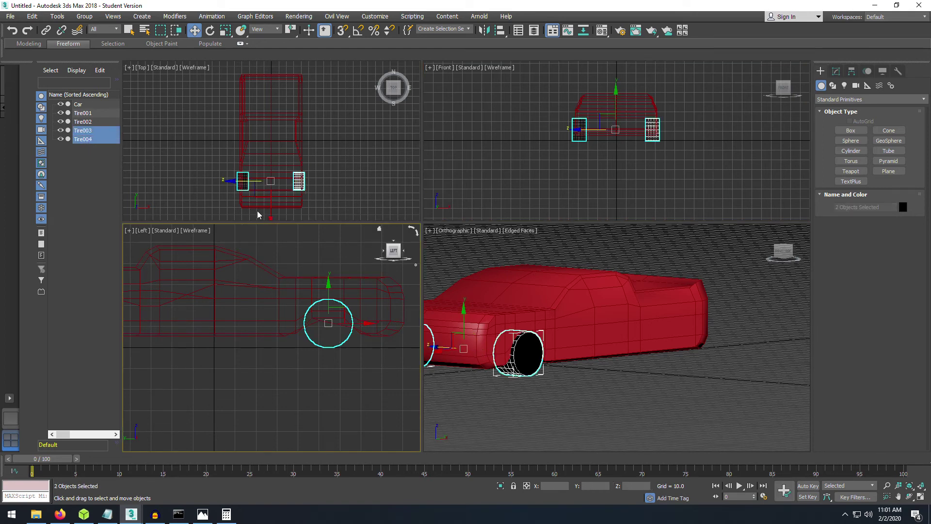
{"action": "left_click_drag", "start_coordinate": [270, 217], "coordinate": [272, 186]}
{"action": "key", "text": "ctrl+z"}
Move the cloned tires Tire003 and Tire004 together along the car's length to the rear wheel position.
{"action": "middle_click_drag", "start_coordinate": [275, 290], "coordinate": [308, 277]}
{"action": "scroll", "coordinate": [307, 277], "scroll_direction": "down", "scroll_amount": 4}
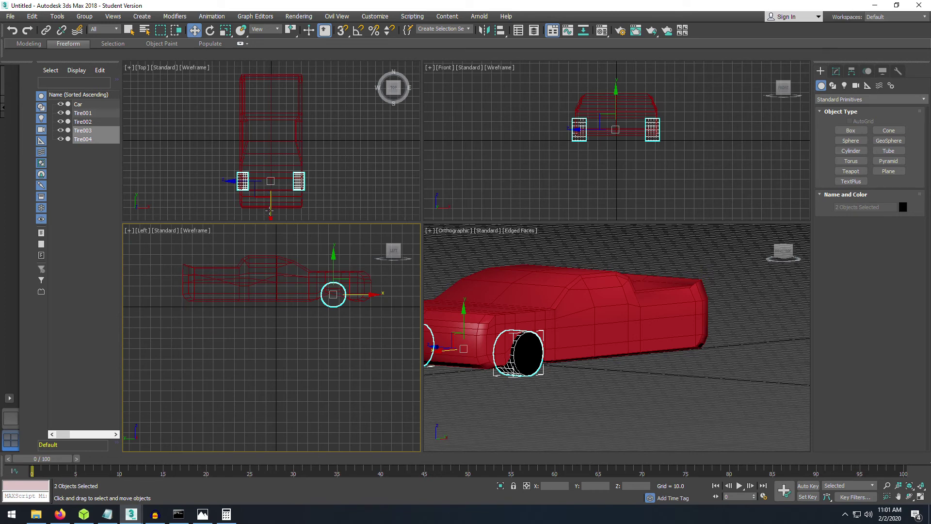
{"action": "middle_click_drag", "start_coordinate": [282, 205], "coordinate": [289, 160]}
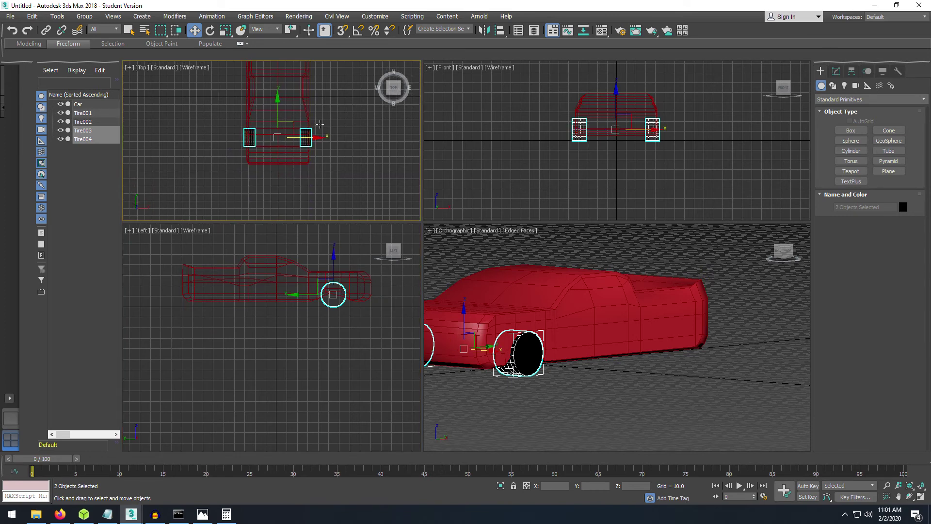
{"action": "middle_click_drag", "start_coordinate": [310, 119], "coordinate": [280, 158]}
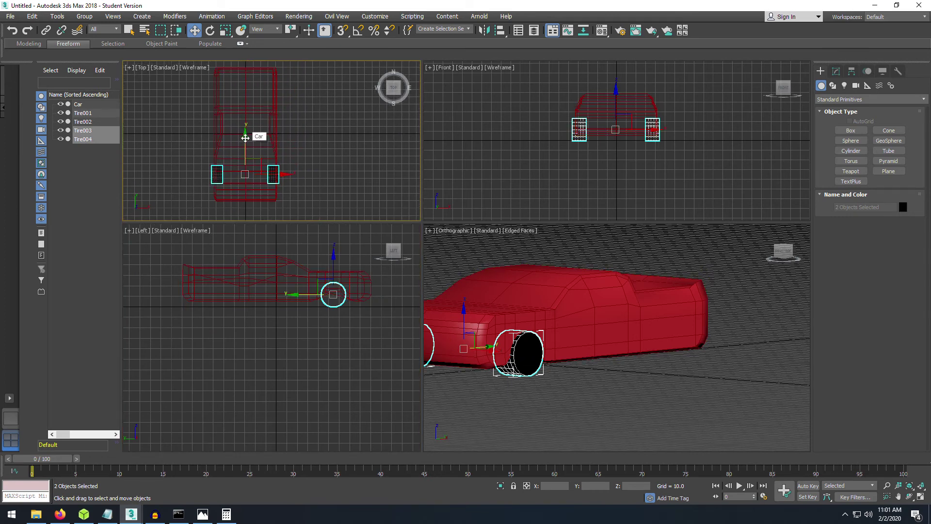
{"action": "left_click_drag", "start_coordinate": [245, 138], "coordinate": [228, 276]}
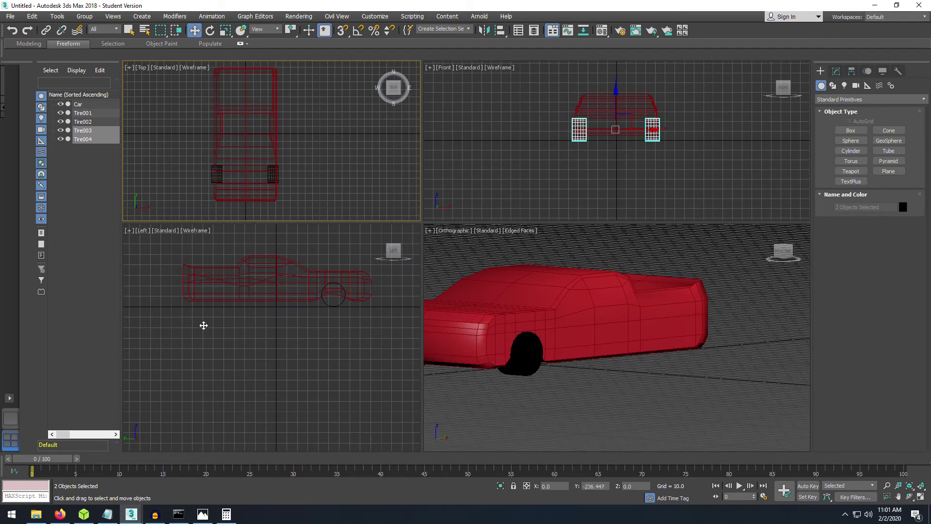
{"action": "left_click_drag", "start_coordinate": [244, 163], "coordinate": [261, 54]}
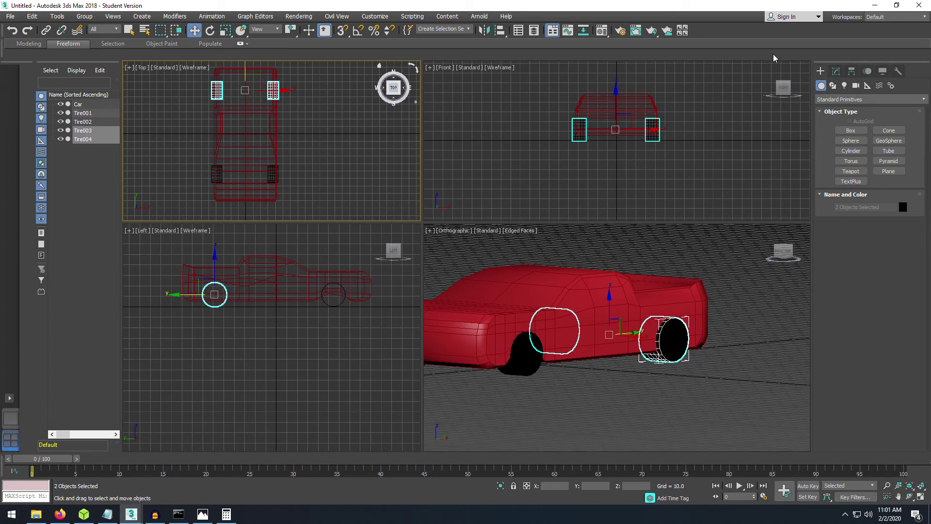
Enlarge the shaded viewport, clear the selection and inspect the tire placement from both sides of the car.
{"action": "middle_click_drag", "start_coordinate": [505, 241], "coordinate": [525, 235]}
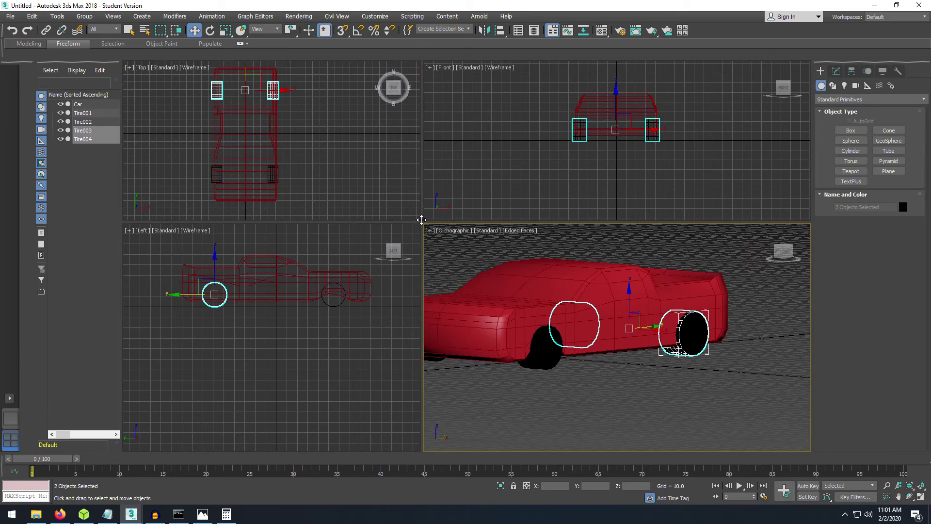
{"action": "left_click_drag", "start_coordinate": [422, 220], "coordinate": [248, 127]}
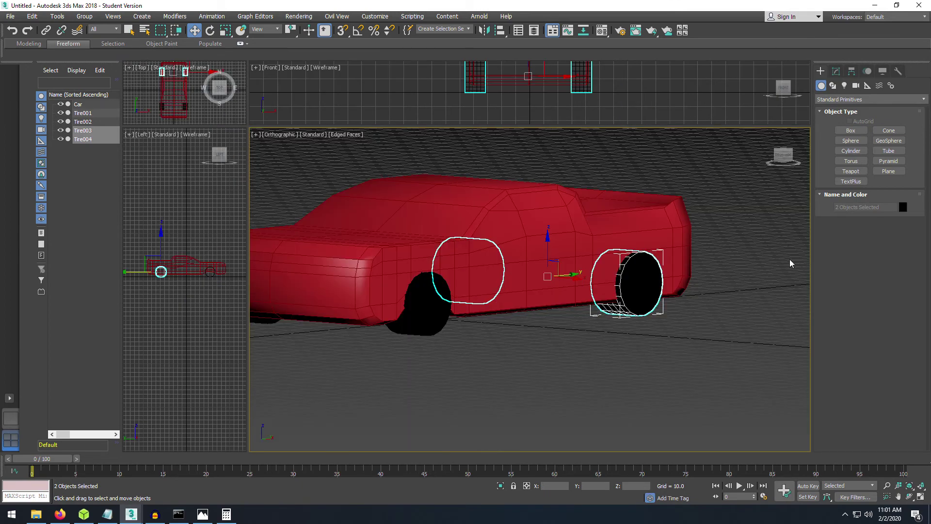
{"action": "left_click", "coordinate": [779, 154]}
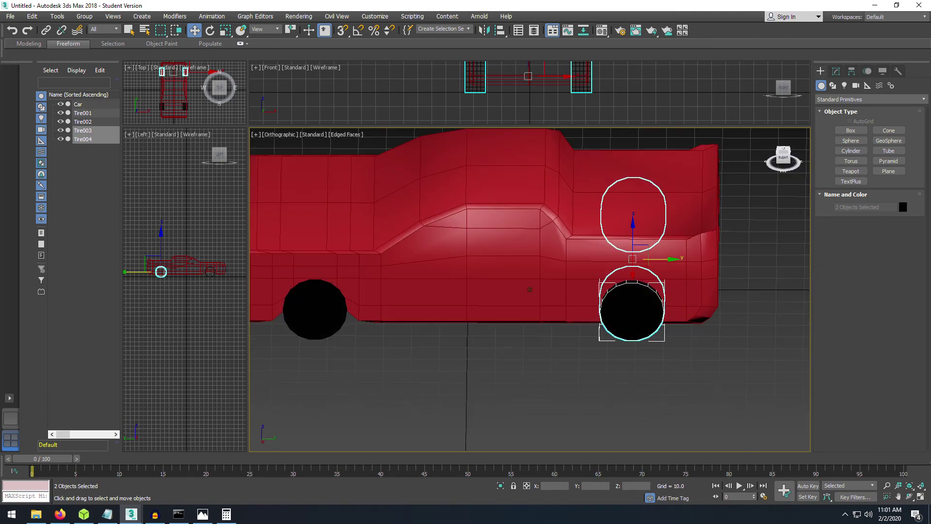
{"action": "mouse_move", "coordinate": [781, 156]}
{"action": "left_mouse_down"}
{"action": "mouse_move", "coordinate": [781, 146]}
{"action": "mouse_move", "coordinate": [810, 159]}
{"action": "mouse_move", "coordinate": [877, 145]}
{"action": "left_mouse_up"}
{"action": "left_click", "coordinate": [472, 363]}
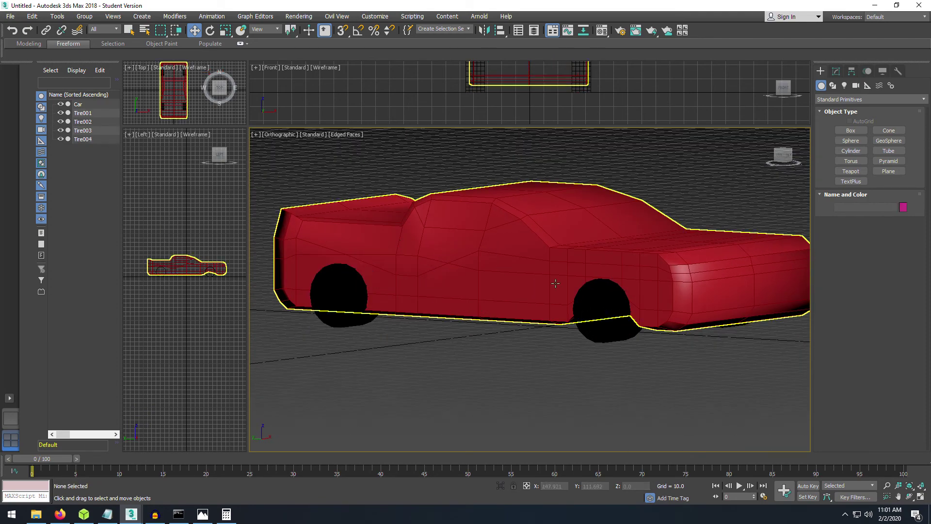
{"action": "left_click", "coordinate": [781, 155]}
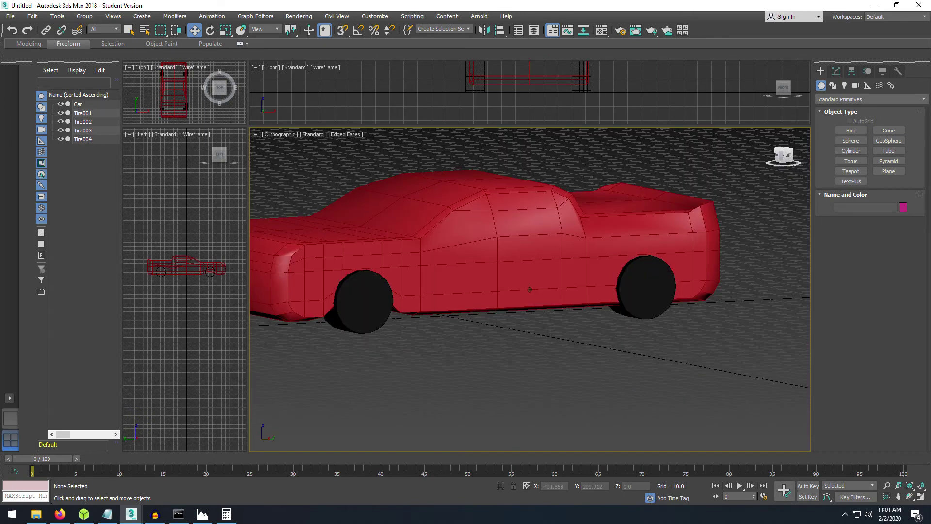
{"action": "mouse_move", "coordinate": [781, 155]}
{"action": "left_mouse_down"}
{"action": "mouse_move", "coordinate": [812, 139]}
{"action": "mouse_move", "coordinate": [805, 172]}
{"action": "mouse_move", "coordinate": [791, 139]}
{"action": "mouse_move", "coordinate": [793, 149]}
{"action": "mouse_move", "coordinate": [808, 147]}
{"action": "mouse_move", "coordinate": [795, 161]}
{"action": "mouse_move", "coordinate": [802, 155]}
{"action": "left_mouse_up"}
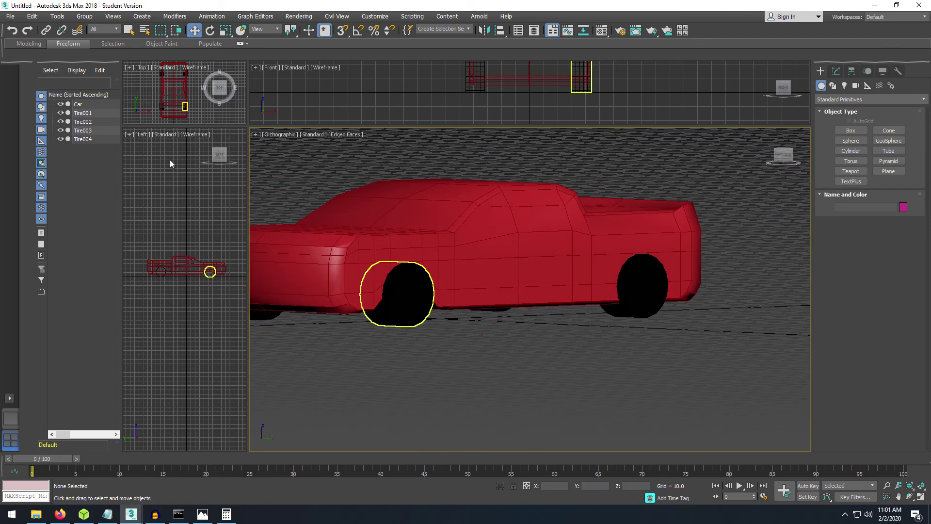
Clone Tire001 in place as a copy named Rim1.
{"action": "left_click", "coordinate": [410, 300]}
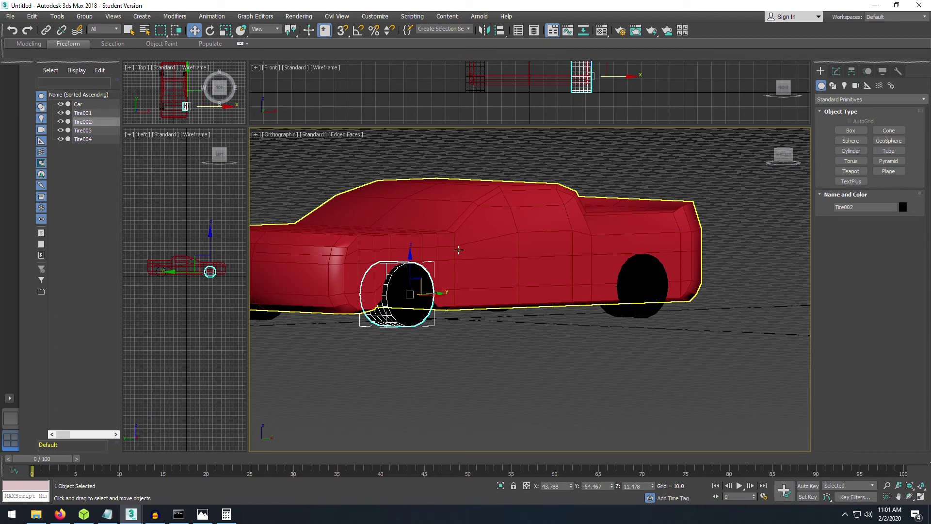
{"action": "left_click", "coordinate": [91, 113]}
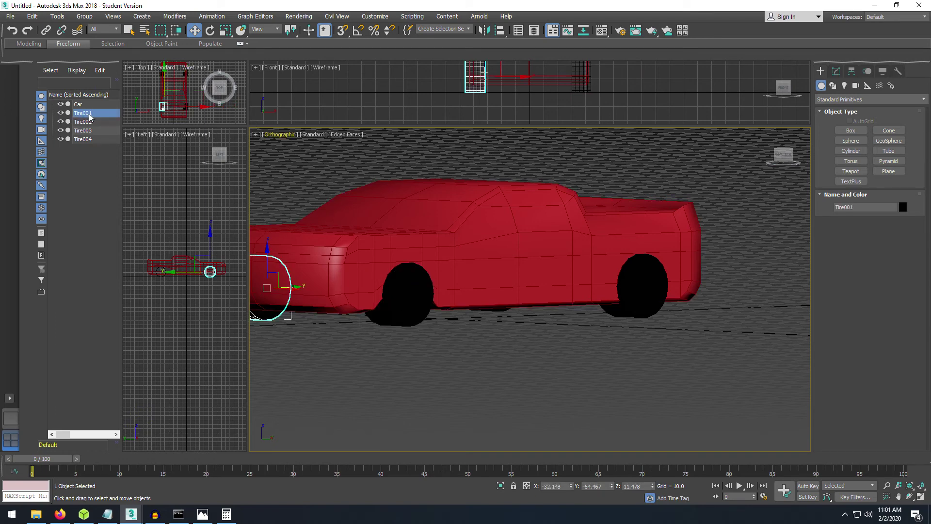
{"action": "right_click", "coordinate": [90, 117]}
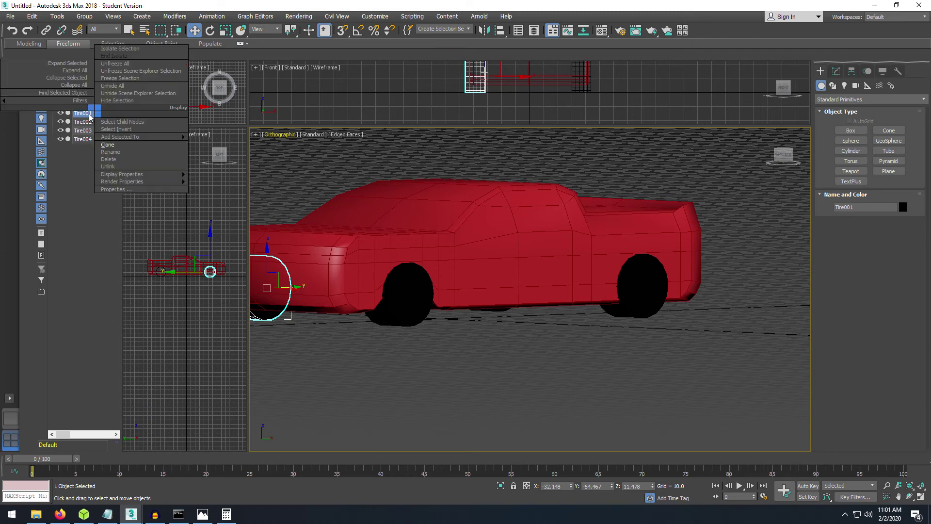
{"action": "left_click", "coordinate": [105, 145]}
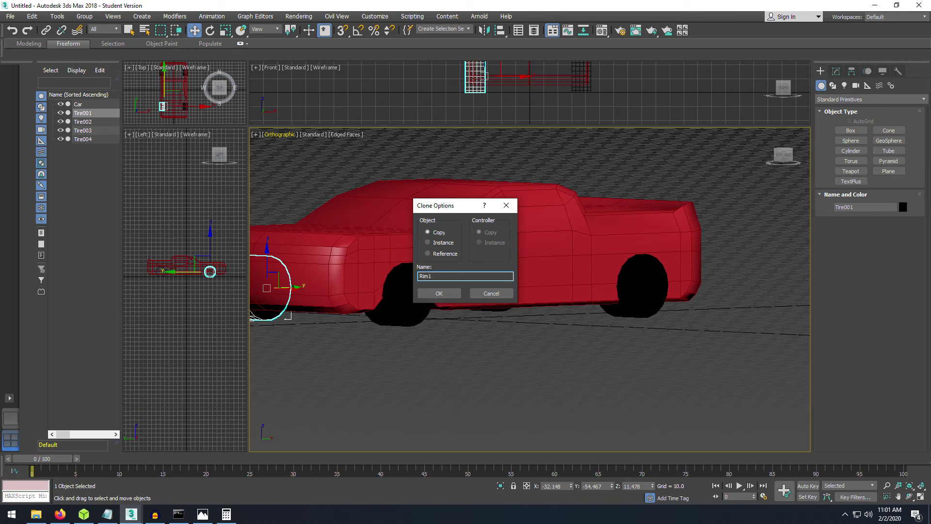
{"action": "left_click", "coordinate": [439, 293]}
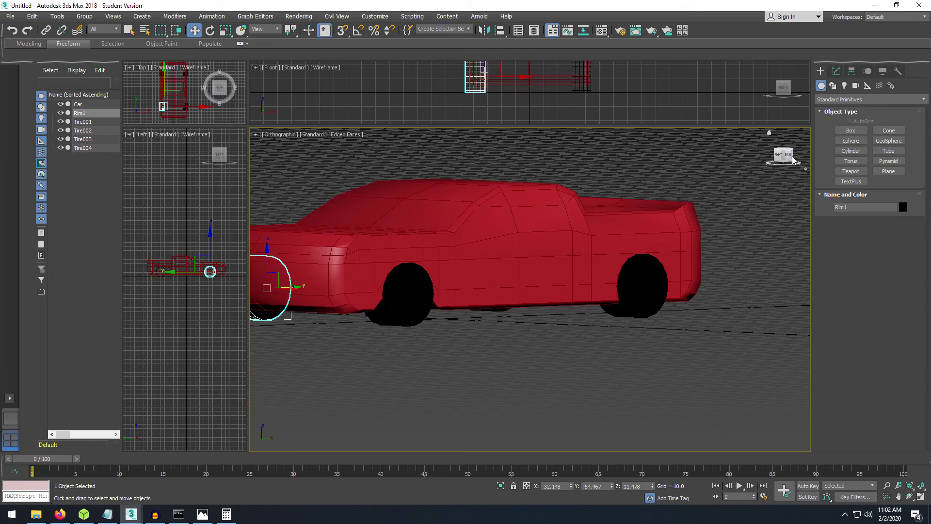
Change the object color of Rim1 to the gray swatch in the basic colors.
{"action": "left_click_drag", "start_coordinate": [786, 156], "coordinate": [805, 152]}
{"action": "middle_click_drag", "start_coordinate": [444, 268], "coordinate": [695, 273]}
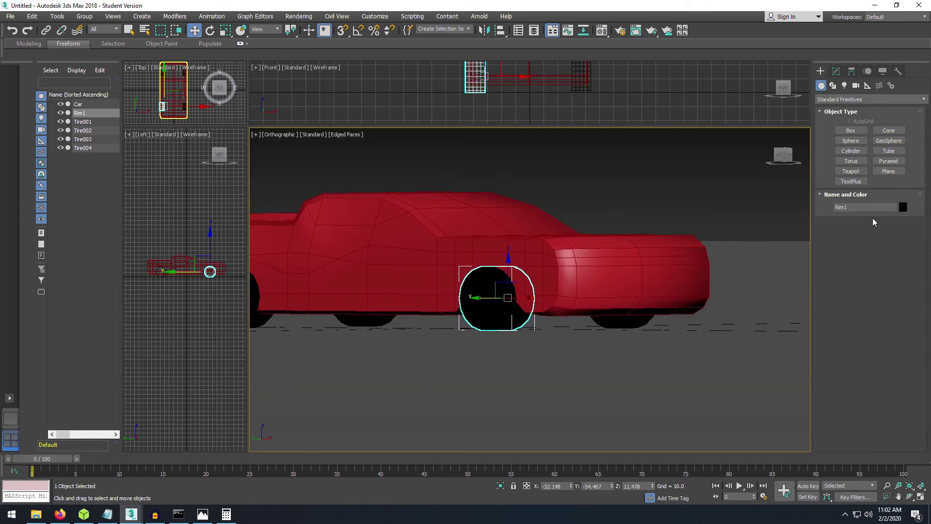
{"action": "left_click", "coordinate": [902, 207]}
{"action": "left_click", "coordinate": [361, 177]}
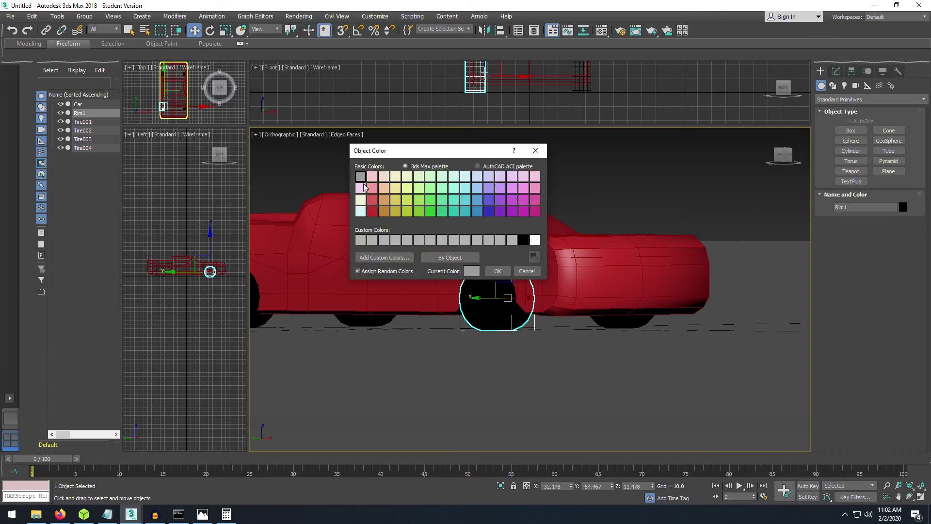
{"action": "left_click", "coordinate": [361, 212]}
{"action": "left_click", "coordinate": [361, 177]}
{"action": "left_click", "coordinate": [497, 271]}
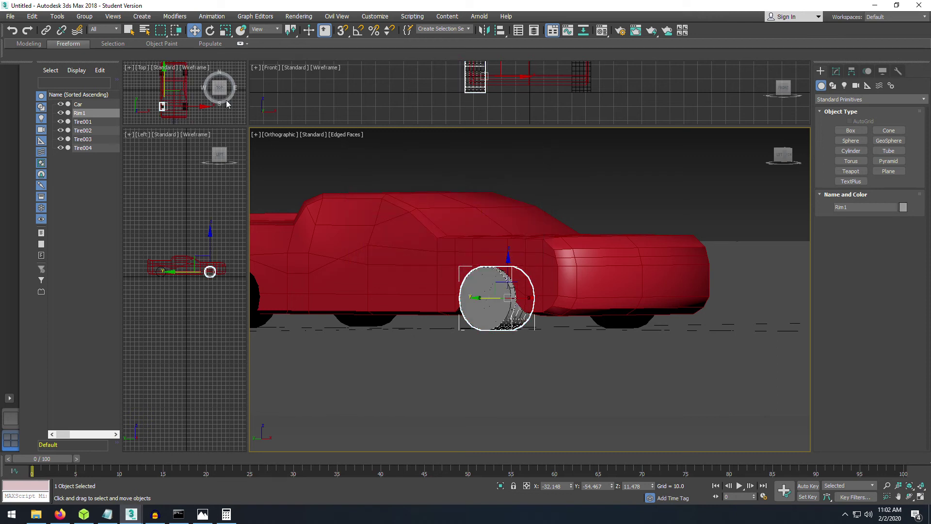
Scale Rim1 down to about 71% on its local X and Y axes, so its diameter shrinks inside the tire.
{"action": "left_click", "coordinate": [226, 31]}
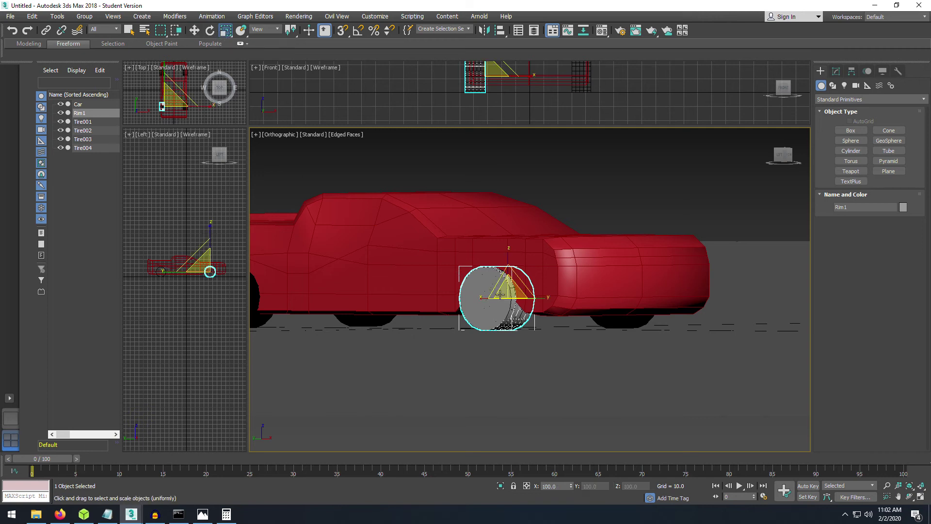
{"action": "key", "text": "r"}
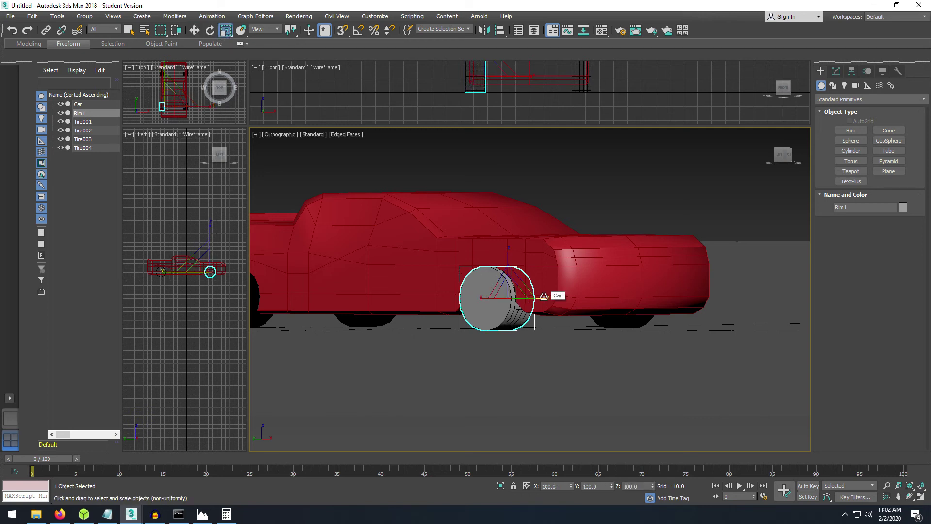
{"action": "left_click", "coordinate": [544, 295]}
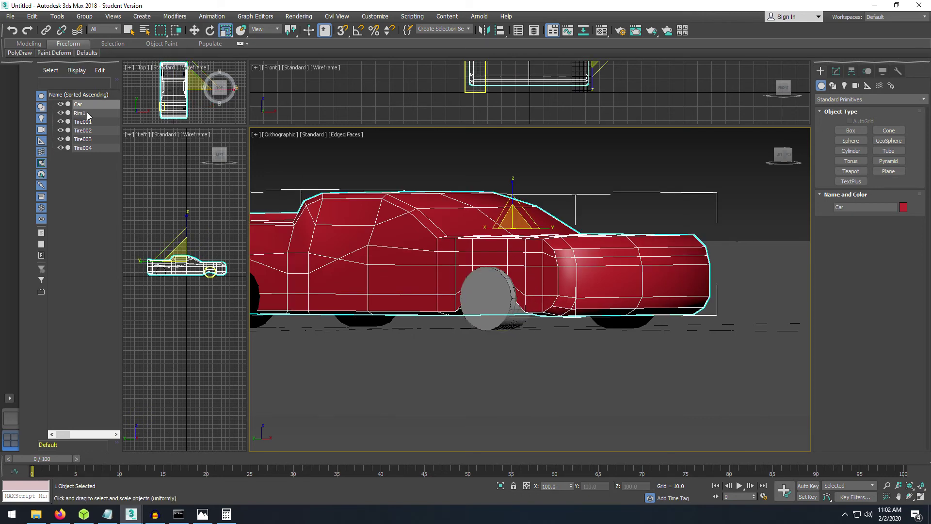
{"action": "left_click", "coordinate": [79, 112]}
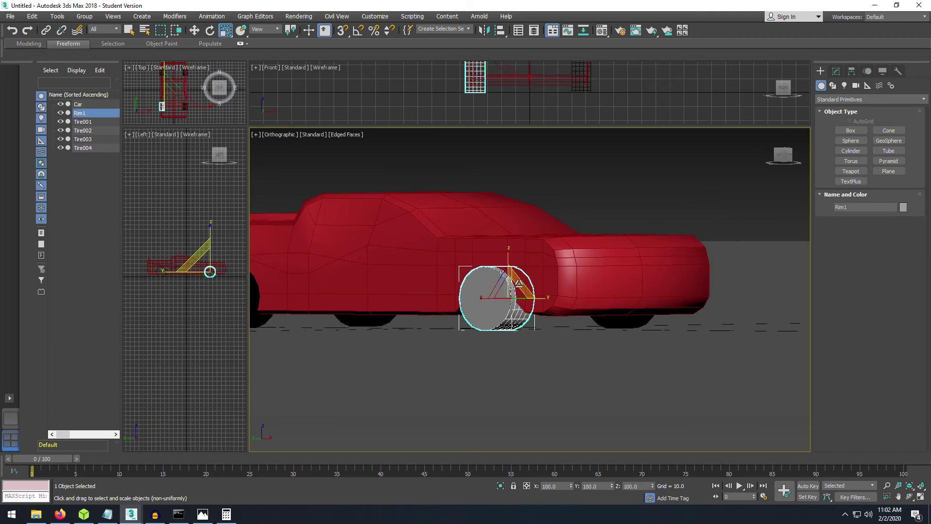
{"action": "left_click_drag", "start_coordinate": [524, 281], "coordinate": [499, 291]}
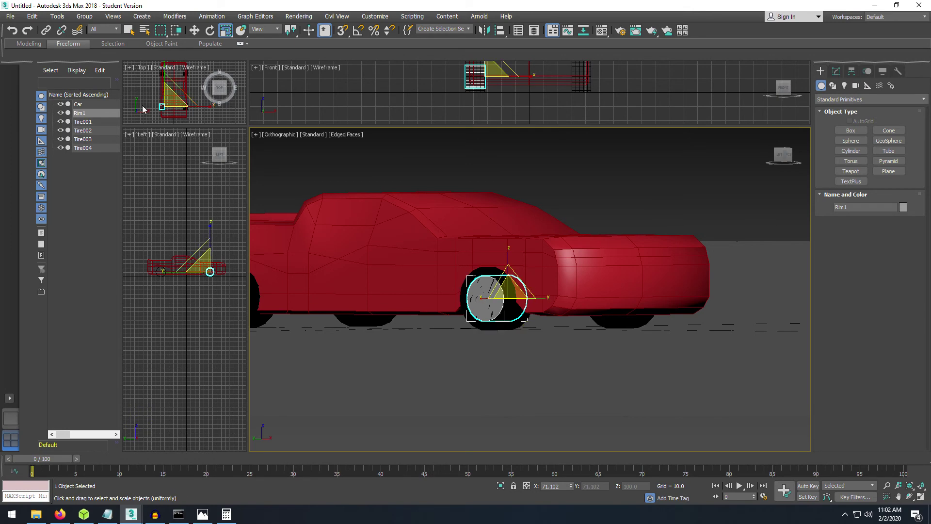
Flatten Rim1 into a thin disc by scaling its thickness along X to 14%.
{"action": "left_click", "coordinate": [786, 160]}
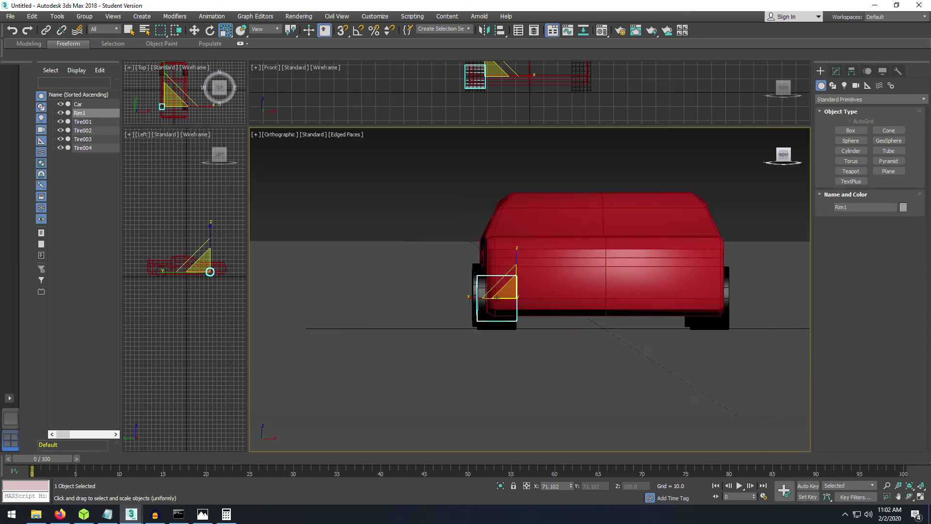
{"action": "left_click_drag", "start_coordinate": [485, 292], "coordinate": [590, 289]}
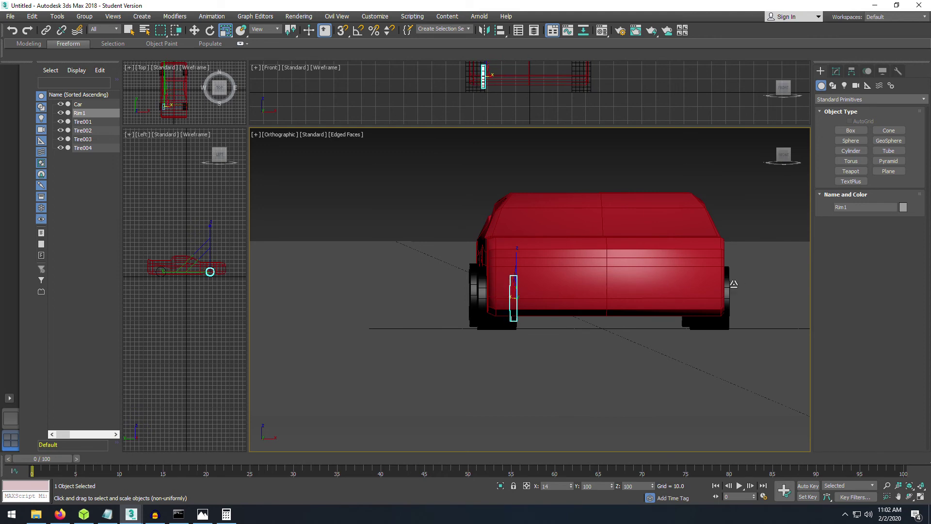
{"action": "key", "text": "r"}
Move Rim1 outward along X to about -44.57 so it sits on the outer face of its front tire.
{"action": "left_click", "coordinate": [194, 33]}
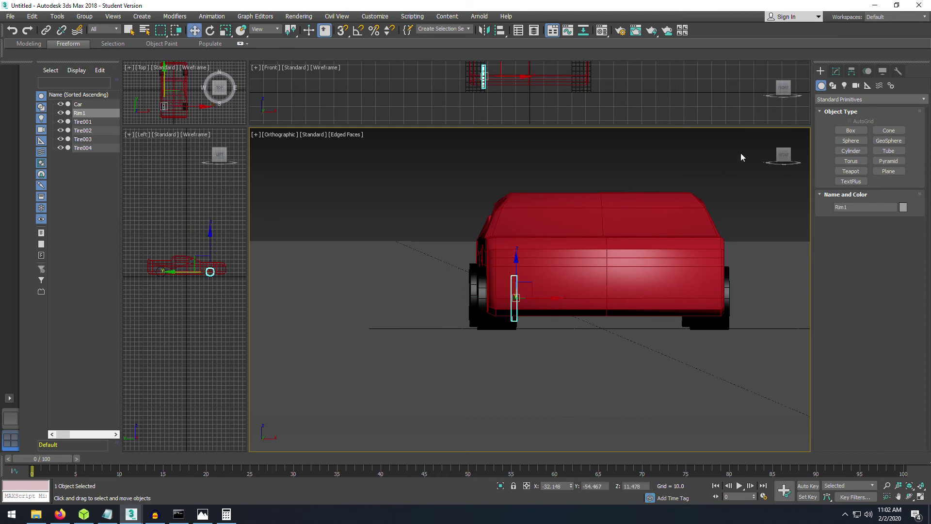
{"action": "left_click_drag", "start_coordinate": [783, 155], "coordinate": [806, 158]}
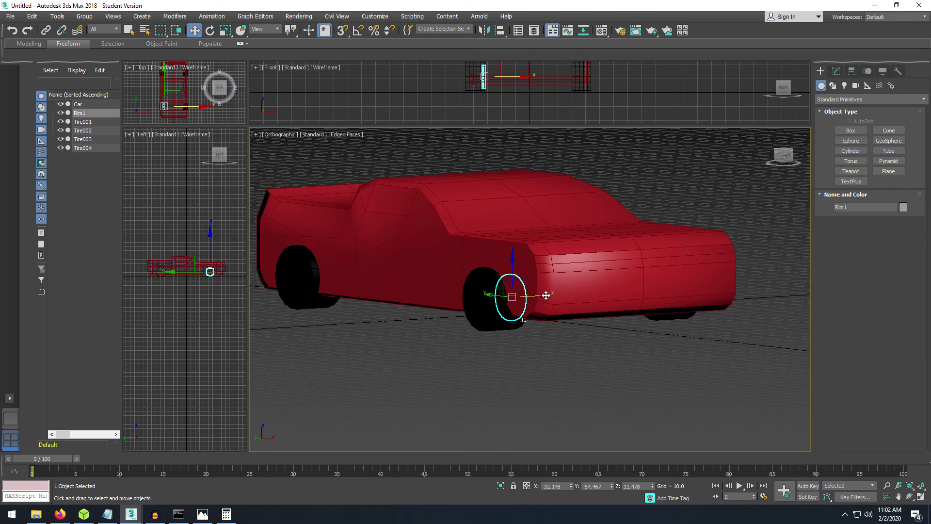
{"action": "left_click_drag", "start_coordinate": [546, 296], "coordinate": [517, 299]}
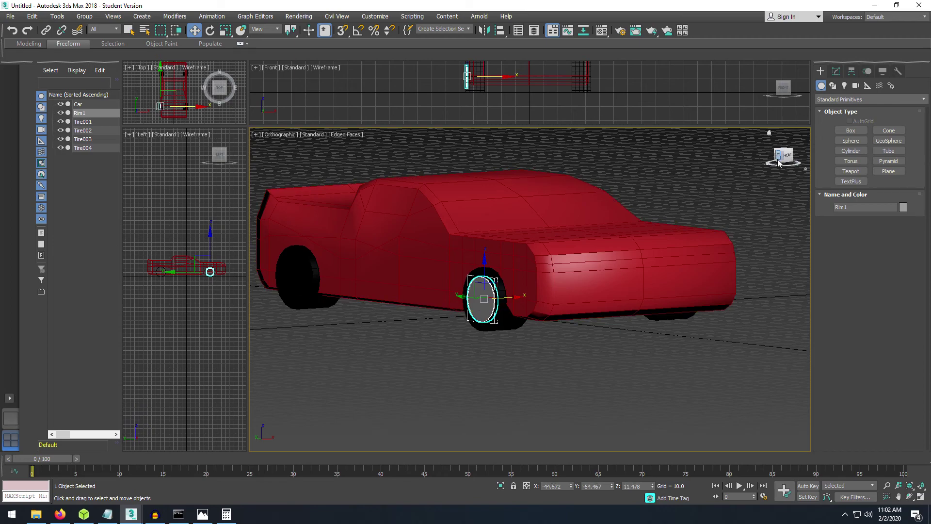
{"action": "mouse_move", "coordinate": [794, 161]}
{"action": "left_mouse_down"}
{"action": "mouse_move", "coordinate": [816, 151]}
{"action": "mouse_move", "coordinate": [809, 175]}
{"action": "mouse_move", "coordinate": [815, 162]}
{"action": "mouse_move", "coordinate": [759, 182]}
{"action": "mouse_move", "coordinate": [773, 161]}
{"action": "mouse_move", "coordinate": [811, 181]}
{"action": "mouse_move", "coordinate": [799, 166]}
{"action": "left_mouse_up"}
{"action": "middle_click_drag", "start_coordinate": [509, 240], "coordinate": [596, 299]}
Clone Rim1 in place as a copy named Rim002.
{"action": "left_click", "coordinate": [81, 113]}
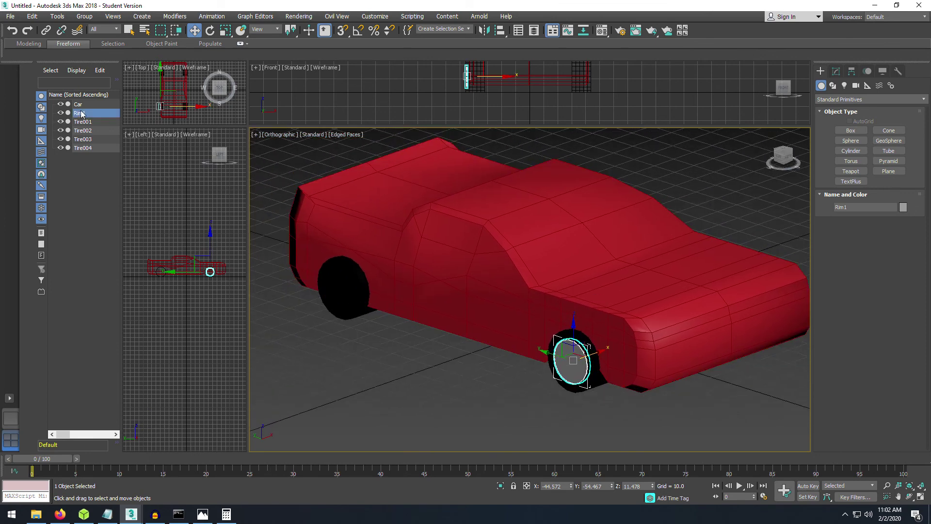
{"action": "right_click", "coordinate": [93, 108]}
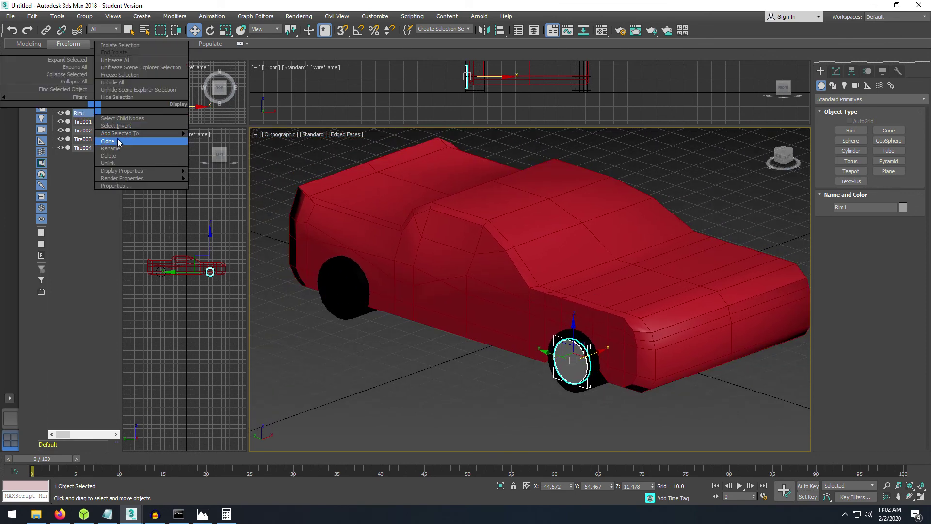
{"action": "left_click", "coordinate": [103, 141]}
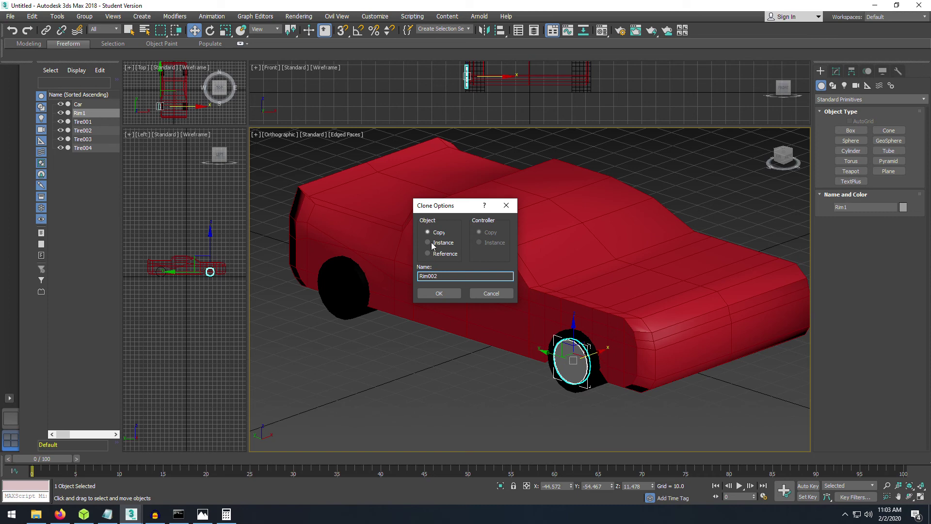
{"action": "left_click", "coordinate": [439, 294]}
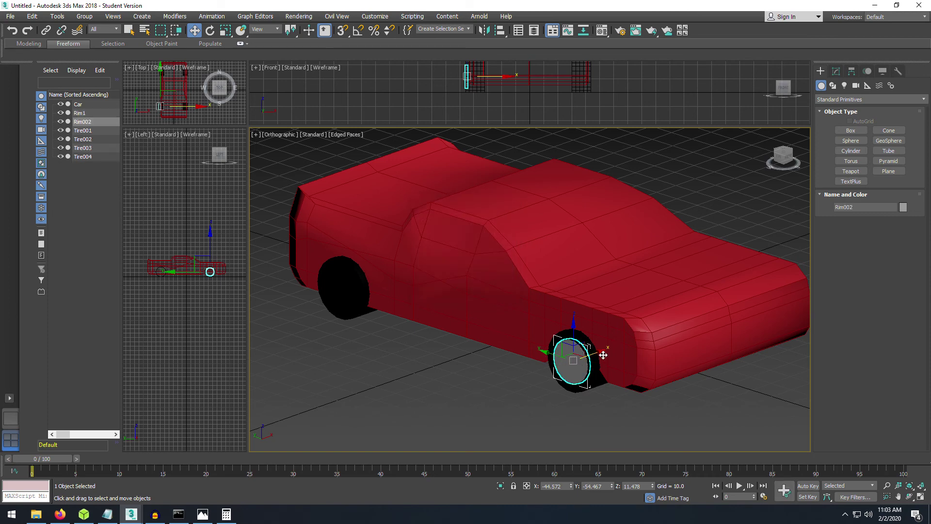
Move Rim002 along X to about 43.94, onto the outer face of the opposite front tire.
{"action": "middle_click_drag", "start_coordinate": [684, 311], "coordinate": [492, 341]}
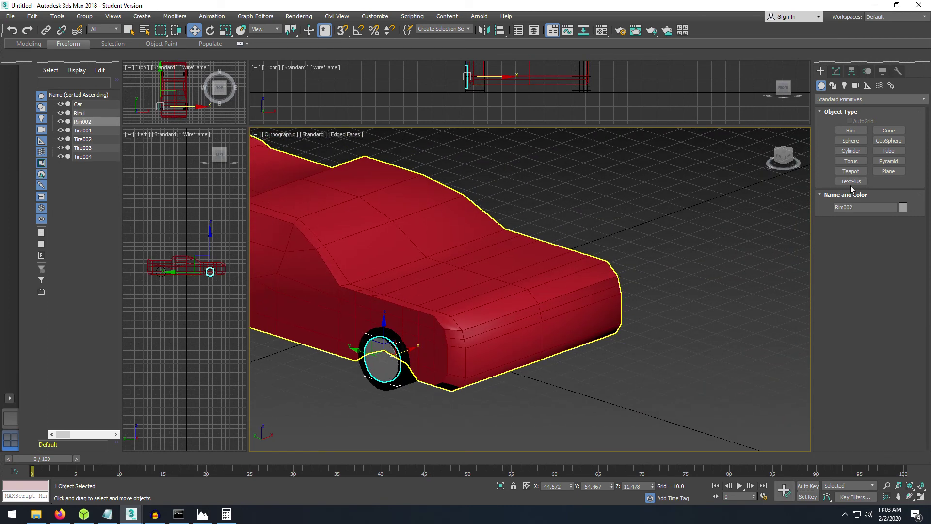
{"action": "left_click", "coordinate": [781, 158]}
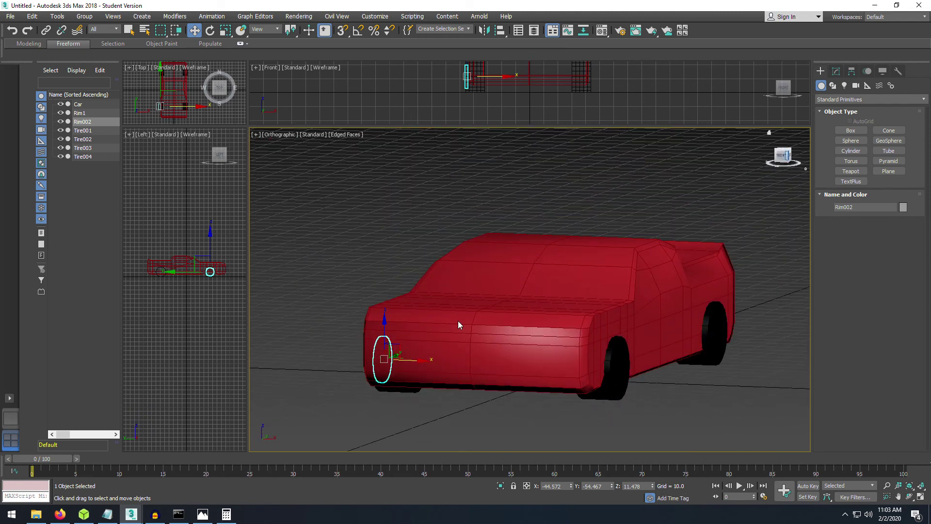
{"action": "left_click_drag", "start_coordinate": [422, 361], "coordinate": [657, 373]}
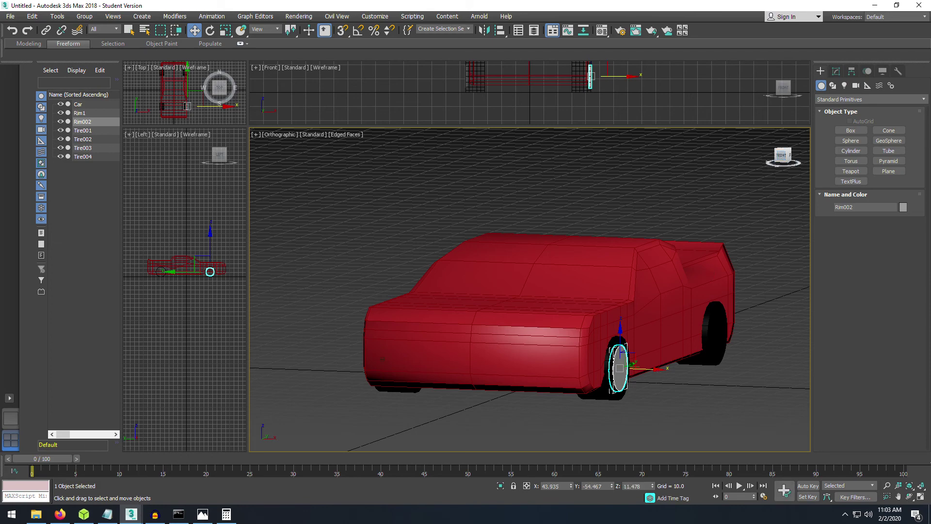
{"action": "mouse_move", "coordinate": [783, 156]}
{"action": "left_mouse_down"}
{"action": "mouse_move", "coordinate": [830, 163]}
{"action": "mouse_move", "coordinate": [770, 172]}
{"action": "mouse_move", "coordinate": [776, 160]}
{"action": "left_mouse_up"}
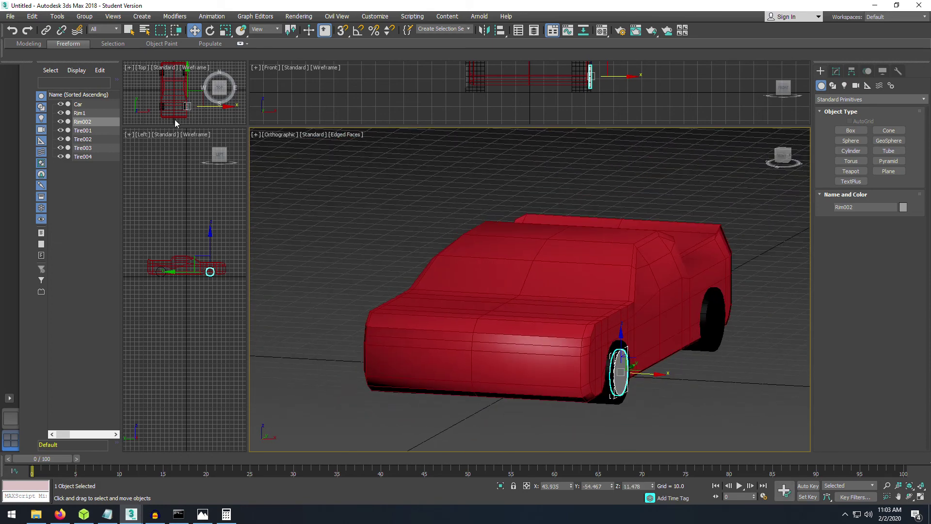
Clone Rim1 and Rim002 together in place as copies, using the name Rim003.
{"action": "left_click", "coordinate": [79, 114]}
{"action": "left_click", "coordinate": [82, 122], "text": "ctrl"}
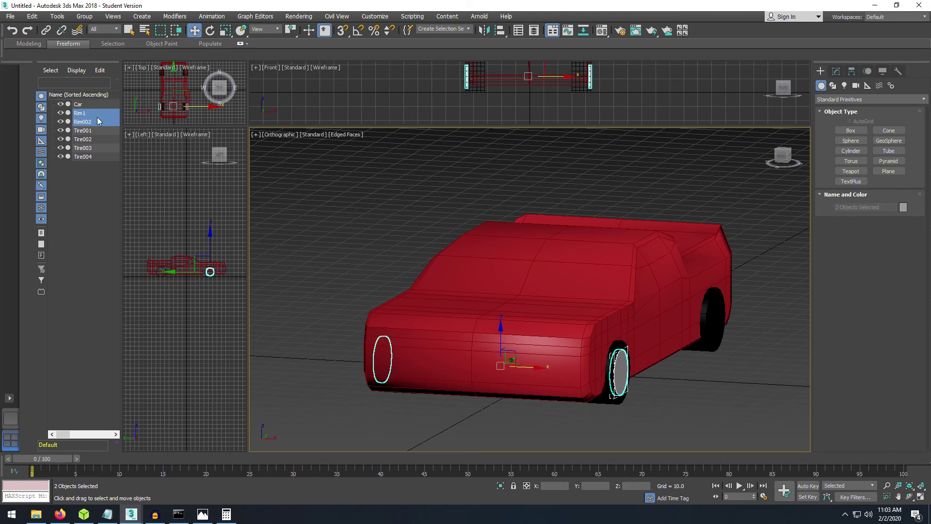
{"action": "right_click", "coordinate": [98, 121]}
{"action": "left_click", "coordinate": [99, 148]}
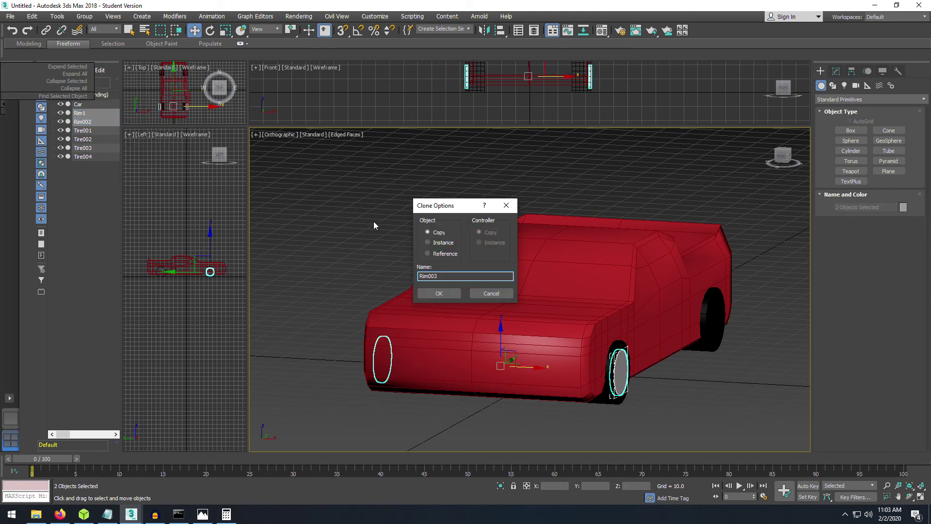
{"action": "left_click", "coordinate": [438, 292]}
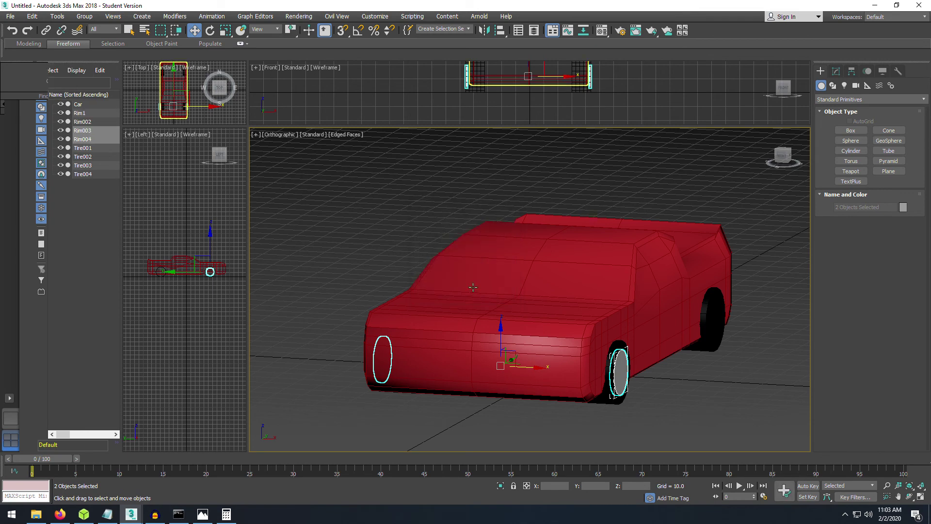
Move Rim003 and Rim004 together about 113.7 units along Y to the rear tires.
{"action": "left_click", "coordinate": [513, 357]}
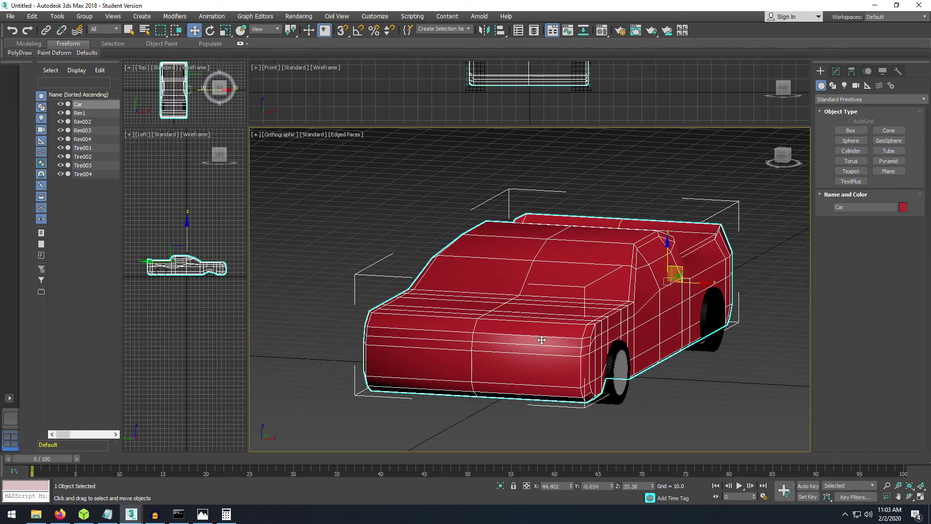
{"action": "left_click", "coordinate": [81, 130]}
{"action": "left_click", "coordinate": [82, 139], "text": "ctrl"}
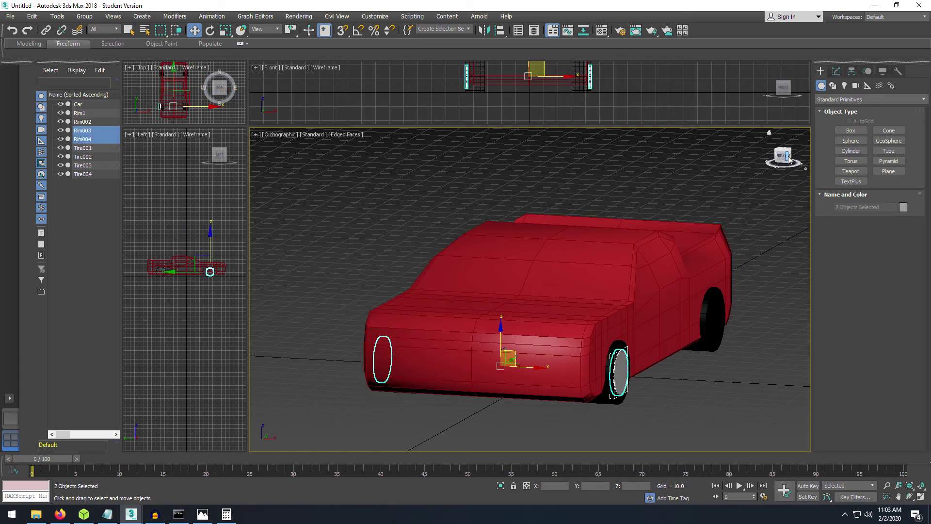
{"action": "mouse_move", "coordinate": [778, 158]}
{"action": "left_mouse_down"}
{"action": "mouse_move", "coordinate": [819, 159]}
{"action": "mouse_move", "coordinate": [772, 160]}
{"action": "left_mouse_up"}
{"action": "middle_click_drag", "start_coordinate": [706, 274], "coordinate": [587, 236]}
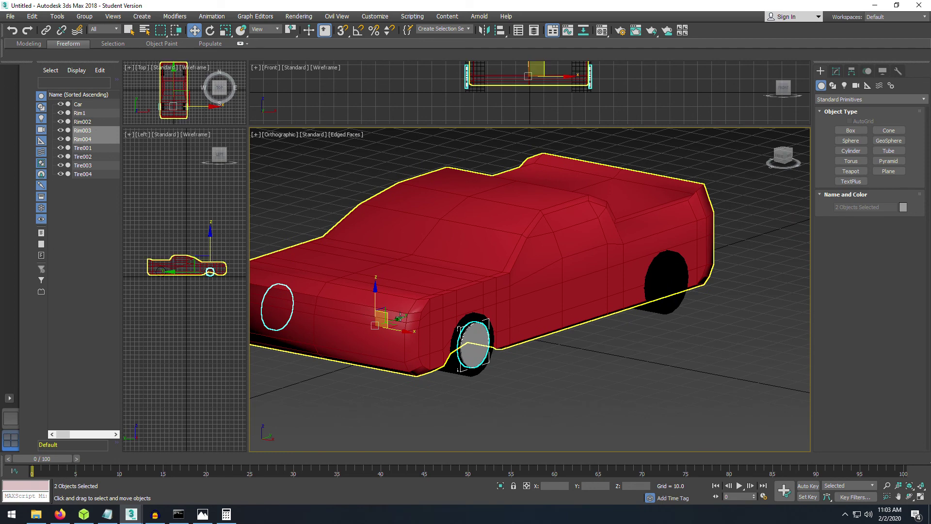
{"action": "left_click_drag", "start_coordinate": [401, 317], "coordinate": [597, 251]}
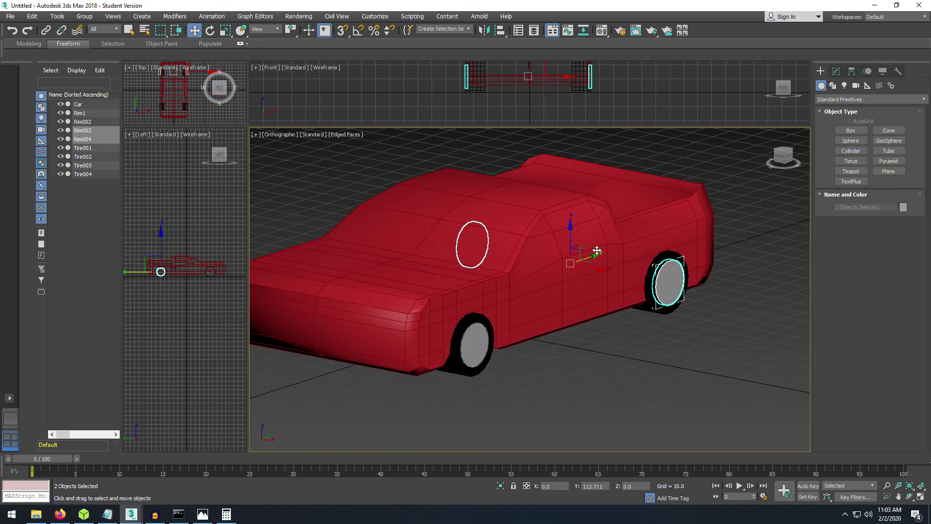
Center Rim003 and Rim004 on the rear tires with a small shift along the car's length, to Y about 58.69.
{"action": "left_click_drag", "start_coordinate": [789, 158], "coordinate": [788, 158]}
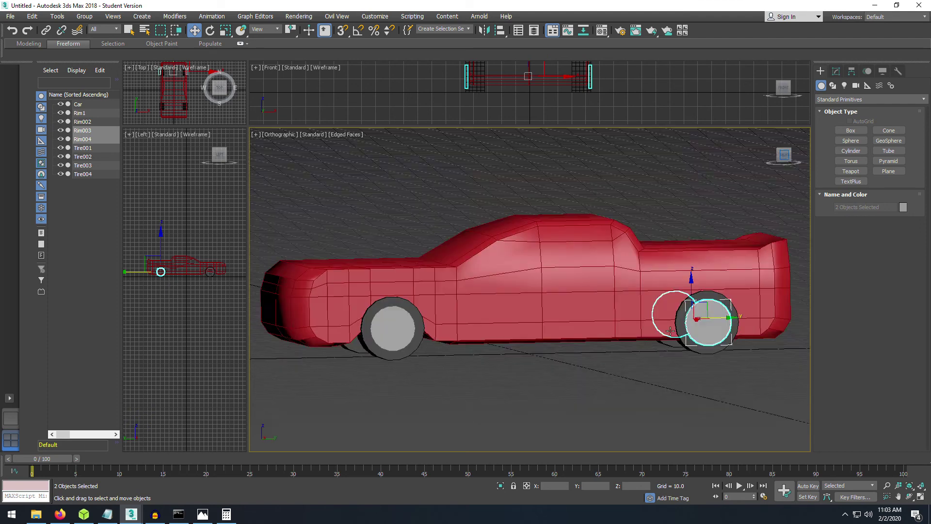
{"action": "middle_click_drag", "start_coordinate": [646, 318], "coordinate": [467, 328]}
{"action": "scroll", "coordinate": [480, 296], "scroll_direction": "up", "scroll_amount": 6}
{"action": "scroll", "coordinate": [480, 295], "scroll_direction": "up", "scroll_amount": 2}
{"action": "scroll", "coordinate": [466, 327], "scroll_direction": "down", "scroll_amount": 2}
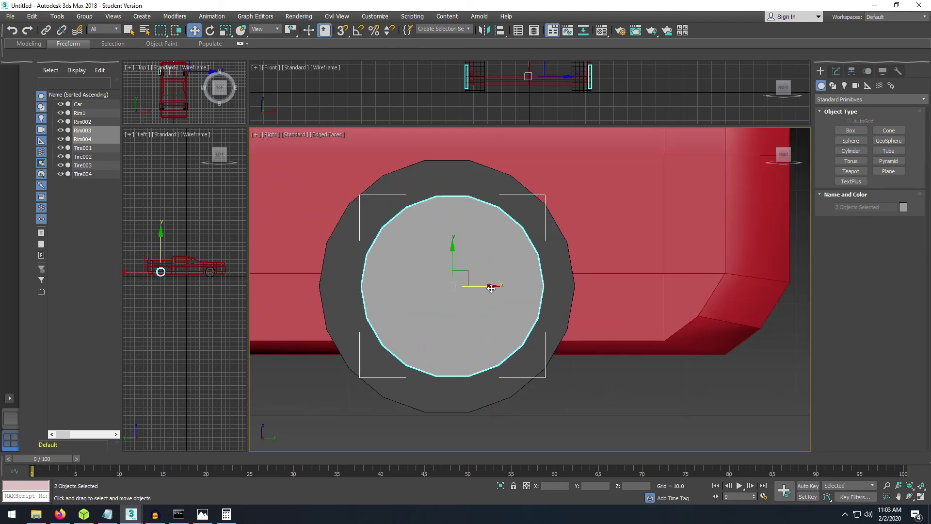
{"action": "left_click_drag", "start_coordinate": [491, 288], "coordinate": [485, 288]}
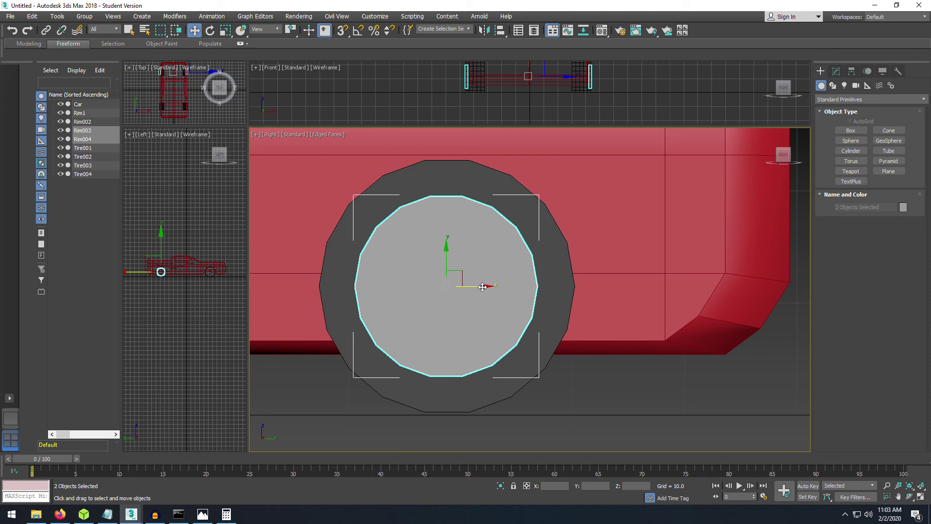
{"action": "left_click", "coordinate": [451, 202]}
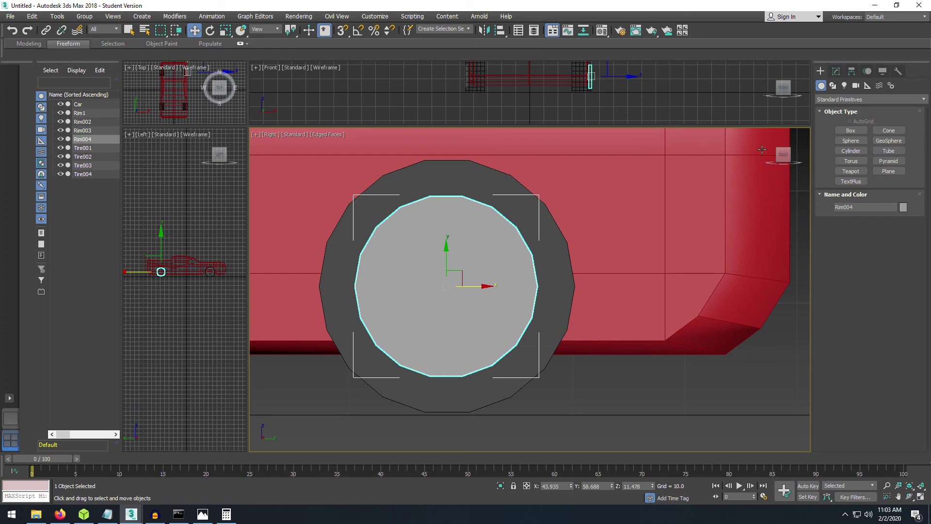
Inspect the whole car and the rim placement on the front and rear tires from the side.
{"action": "left_click_drag", "start_coordinate": [784, 156], "coordinate": [791, 162]}
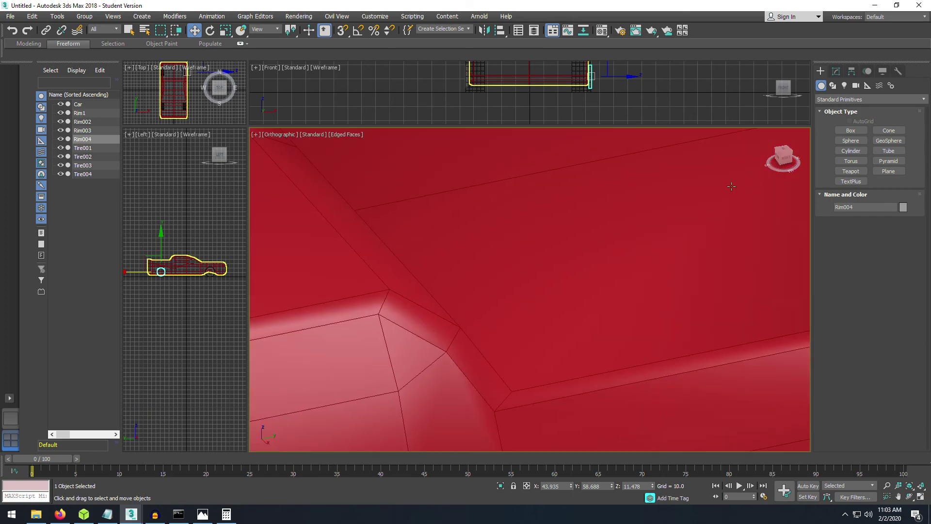
{"action": "scroll", "coordinate": [530, 233], "scroll_direction": "down", "scroll_amount": 15}
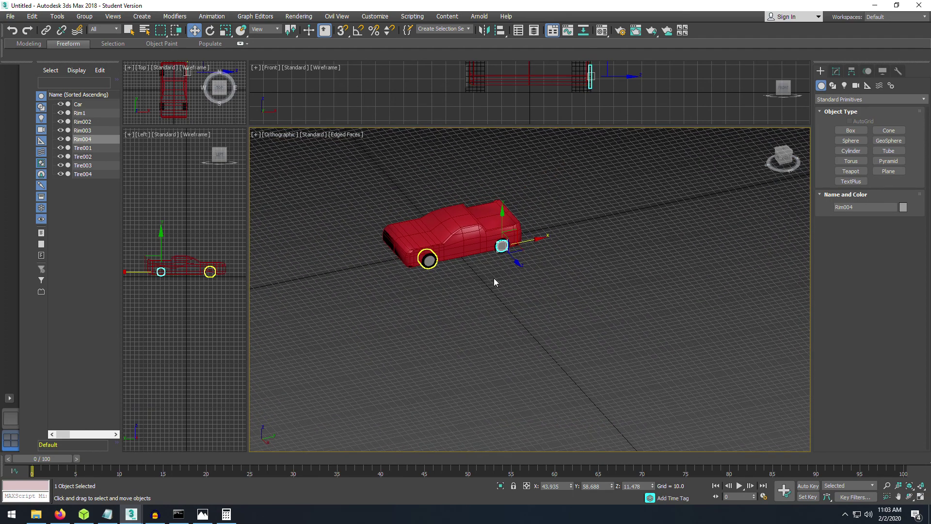
{"action": "scroll", "coordinate": [493, 278], "scroll_direction": "up", "scroll_amount": 5}
{"action": "middle_click_drag", "start_coordinate": [435, 249], "coordinate": [539, 353]}
{"action": "scroll", "coordinate": [538, 346], "scroll_direction": "up", "scroll_amount": 2}
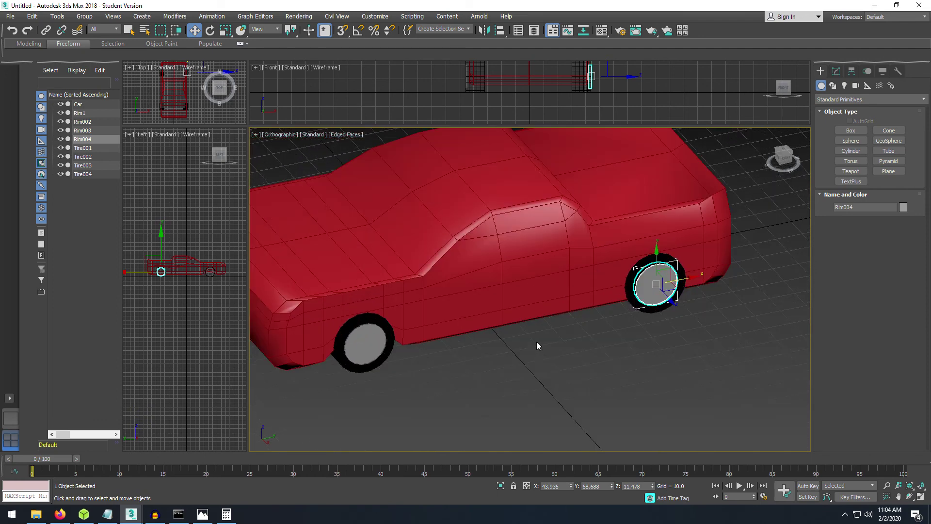
{"action": "scroll", "coordinate": [536, 343], "scroll_direction": "down", "scroll_amount": 2}
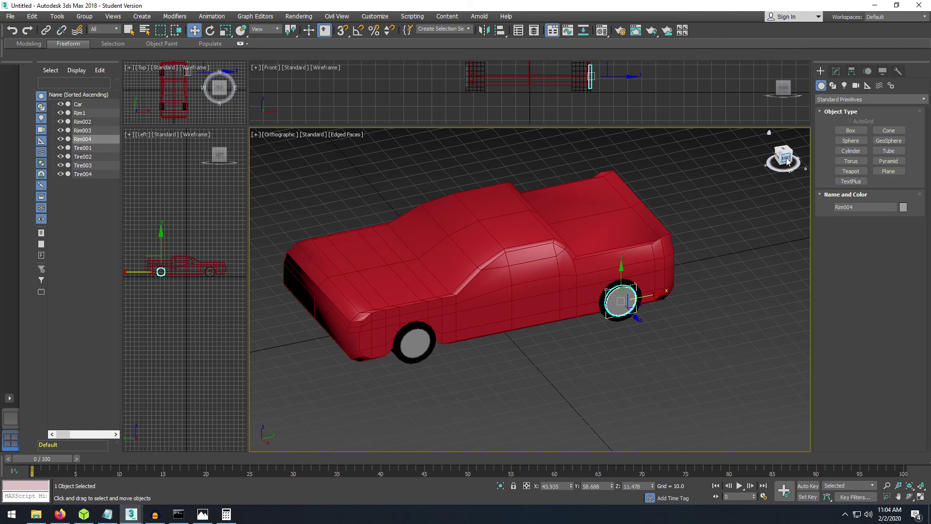
{"action": "mouse_move", "coordinate": [791, 158]}
{"action": "left_mouse_down"}
{"action": "mouse_move", "coordinate": [768, 164]}
{"action": "mouse_move", "coordinate": [805, 147]}
{"action": "mouse_move", "coordinate": [830, 164]}
{"action": "mouse_move", "coordinate": [812, 172]}
{"action": "mouse_move", "coordinate": [782, 149]}
{"action": "mouse_move", "coordinate": [781, 157]}
{"action": "left_mouse_up"}
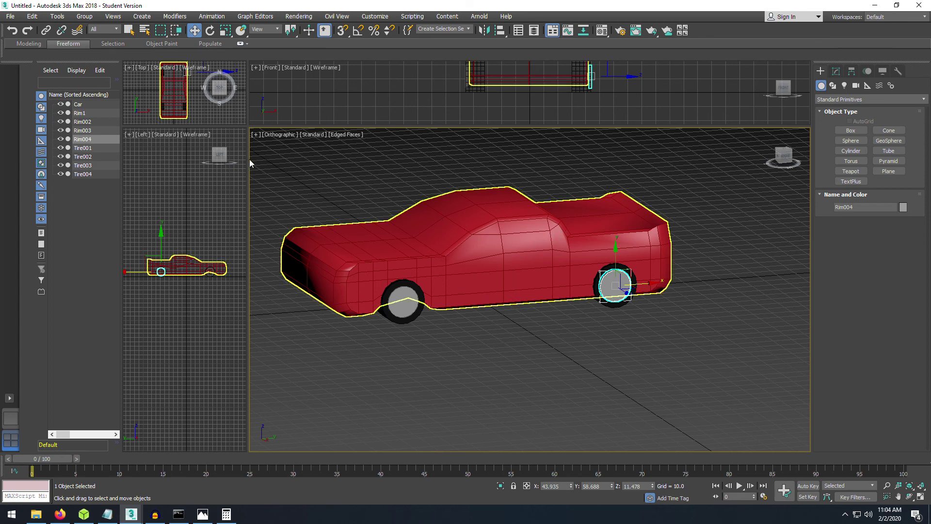
Save the scene as Car2020 in the scenes folder, using the 3ds Max 2017 (*.max) file type.
{"action": "left_click", "coordinate": [5, 17]}
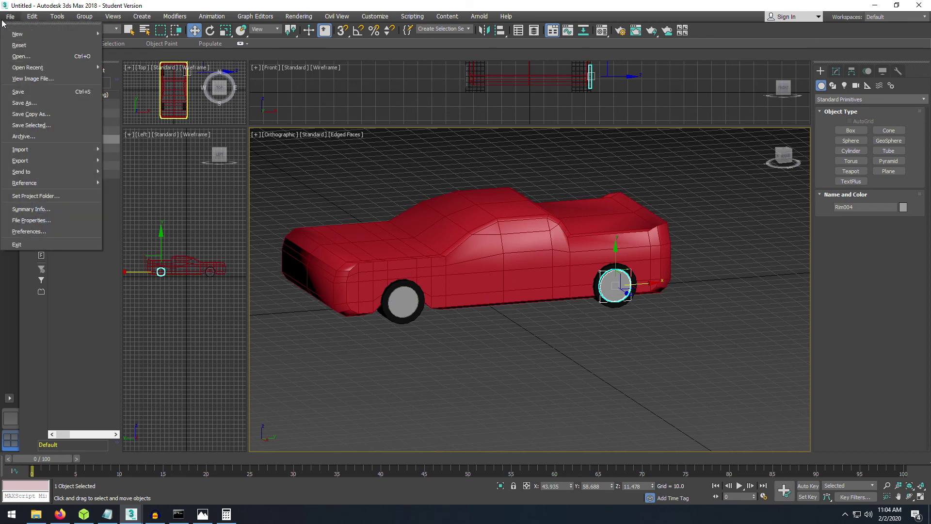
{"action": "left_click", "coordinate": [26, 101]}
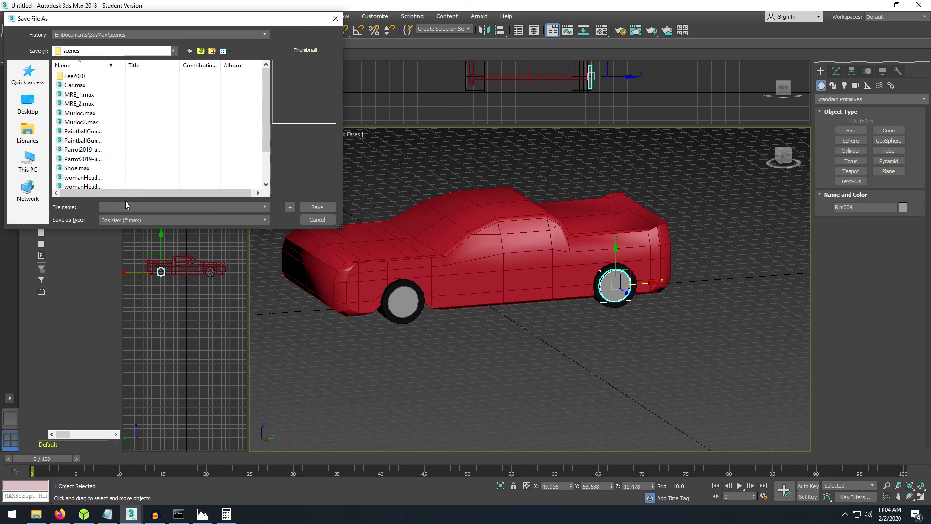
{"action": "left_click", "coordinate": [126, 206]}
{"action": "type", "text": "Car2020"}
{"action": "left_click", "coordinate": [263, 220]}
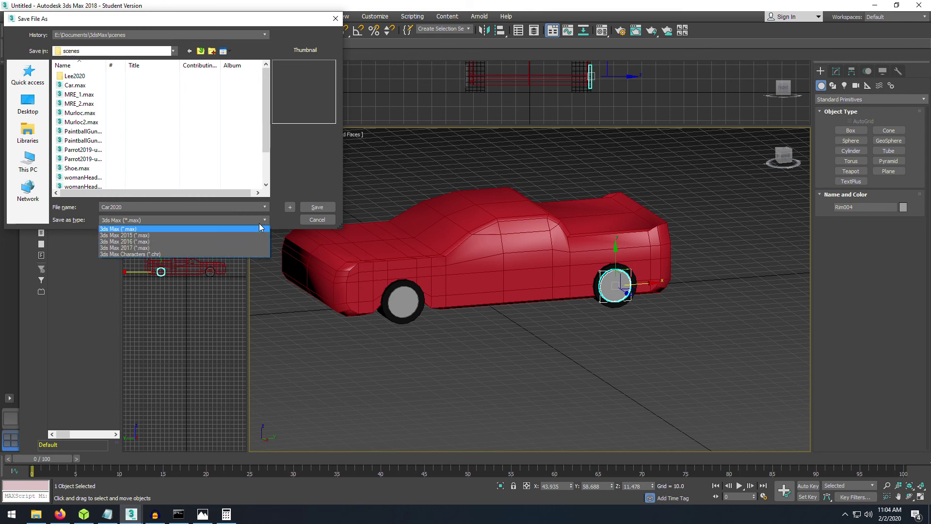
{"action": "left_click", "coordinate": [141, 248]}
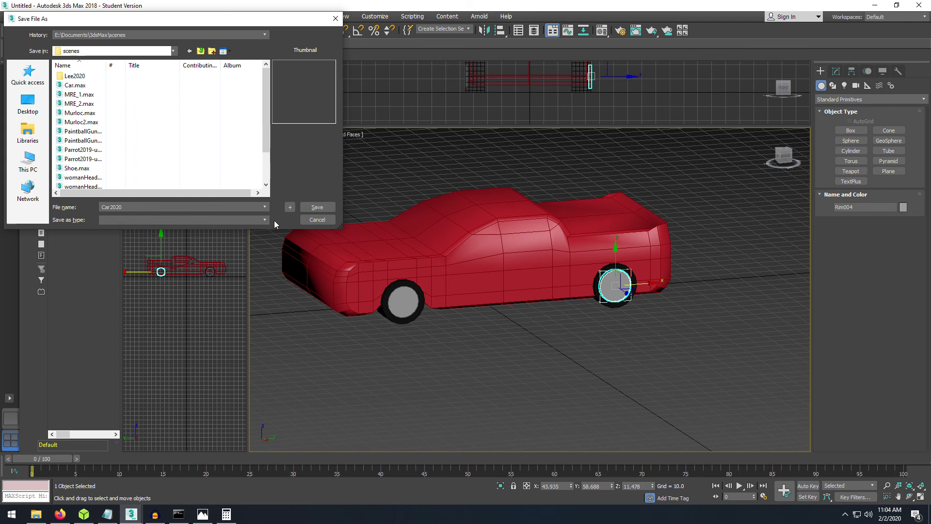
{"action": "left_click", "coordinate": [314, 207]}
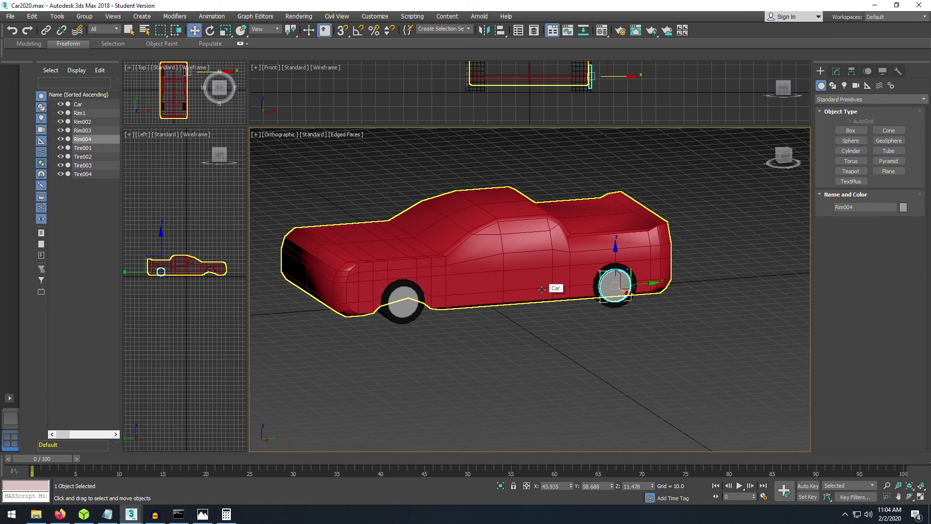
{"action": "left_click", "coordinate": [10, 16]}
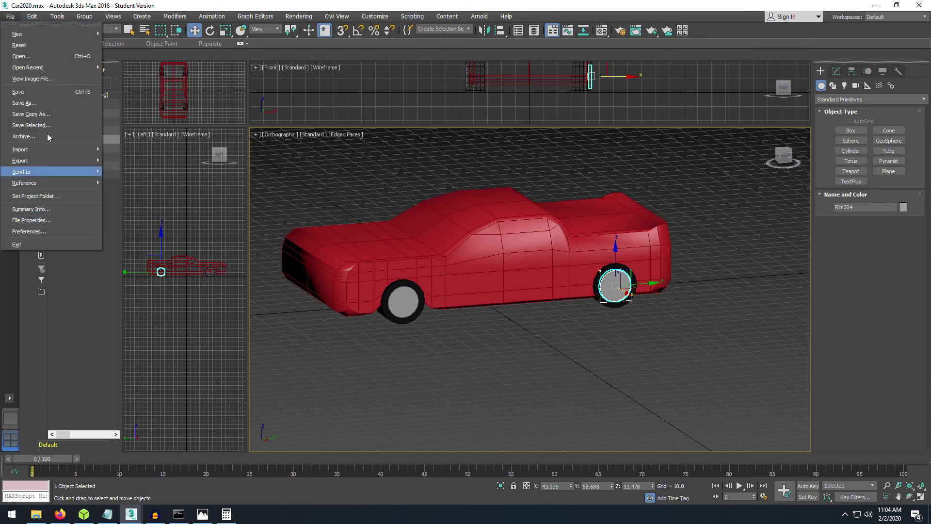
{"action": "left_click", "coordinate": [304, 361]}
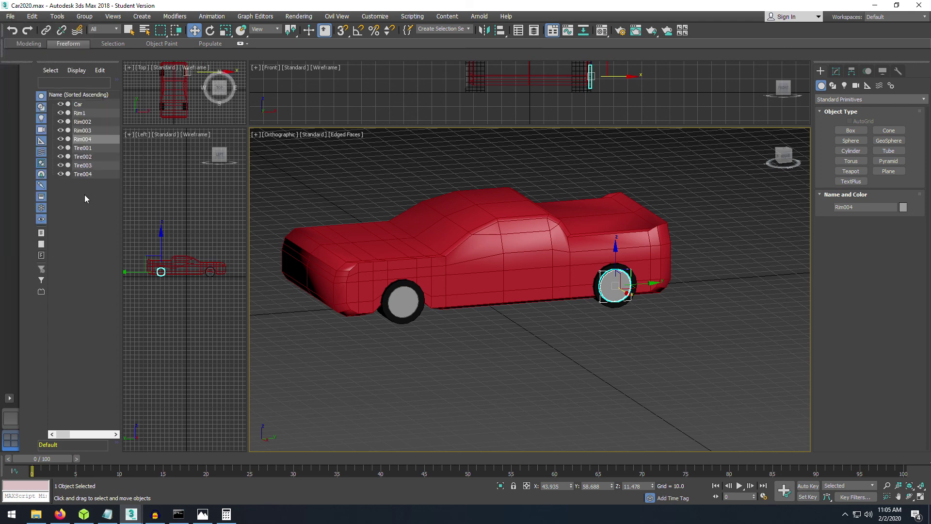
{"action": "left_click", "coordinate": [78, 105]}
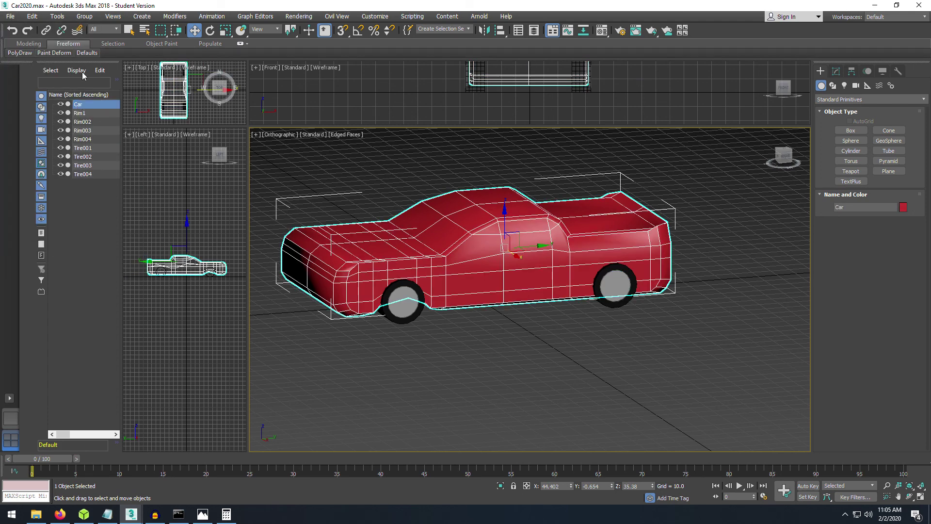
{"action": "left_click", "coordinate": [87, 227]}
Examine the file types offered for exporting the whole scene, and leave the export without writing a file.
{"action": "left_click", "coordinate": [15, 18]}
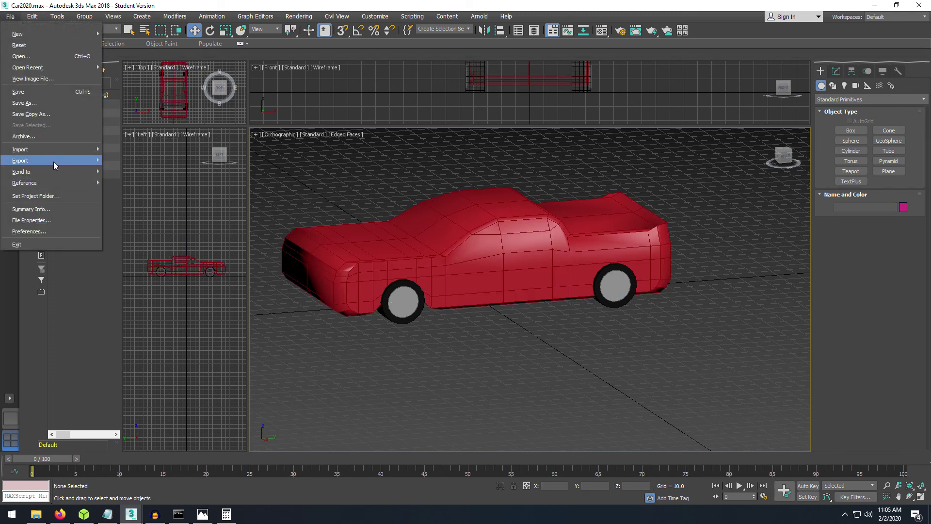
{"action": "mouse_move", "coordinate": [53, 160]}
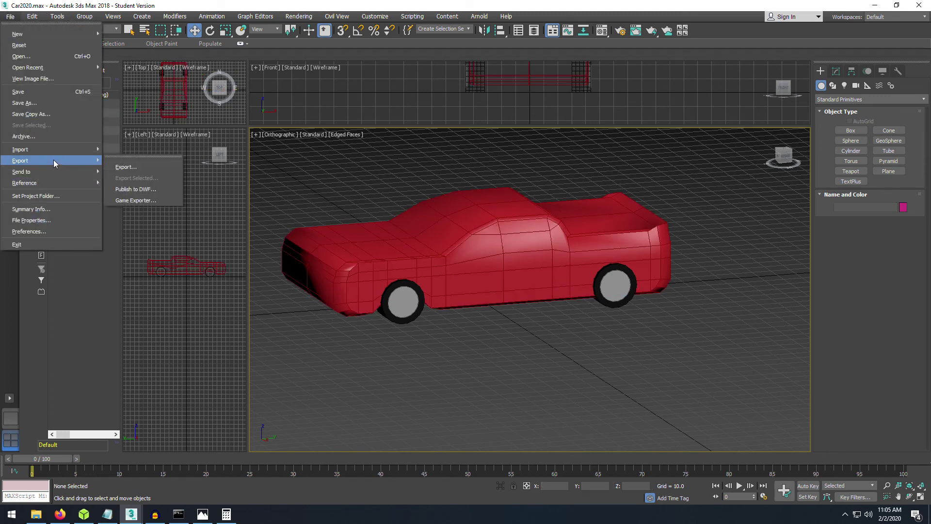
{"action": "left_click", "coordinate": [122, 167]}
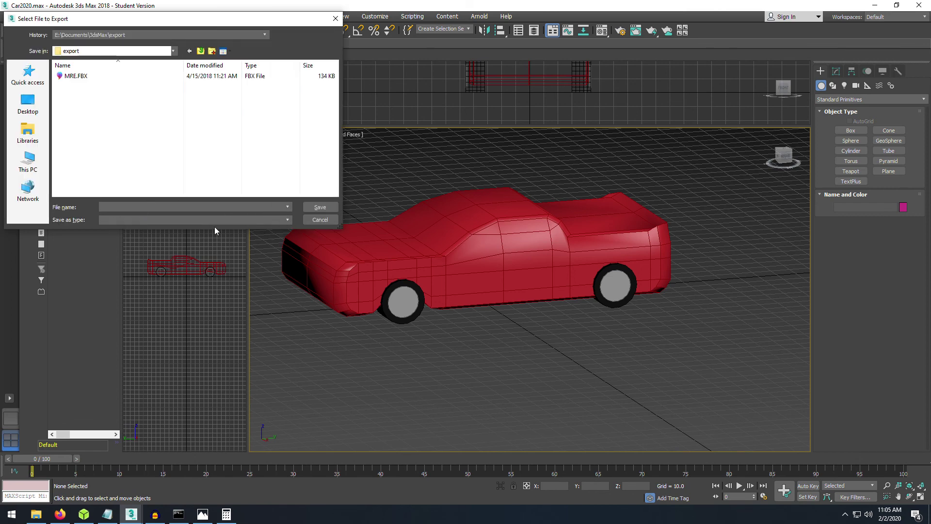
{"action": "left_click", "coordinate": [290, 219]}
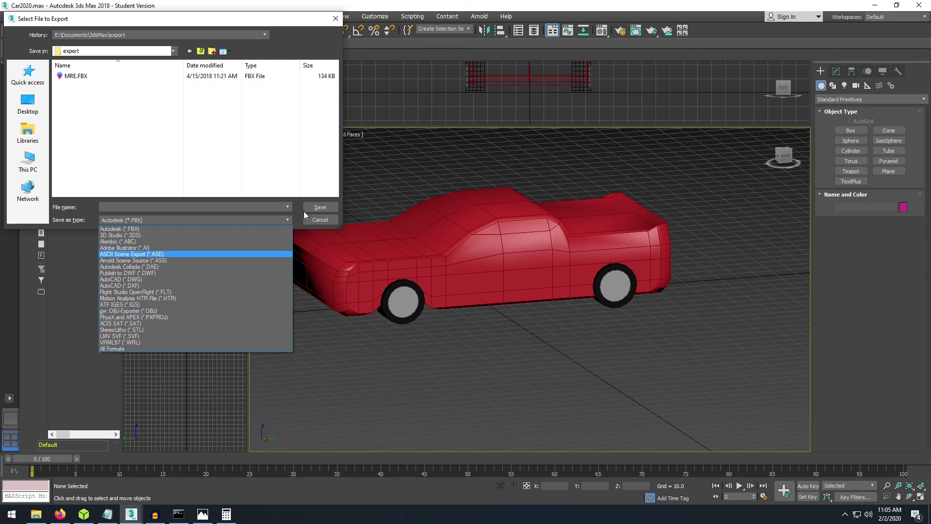
{"action": "left_click", "coordinate": [322, 220]}
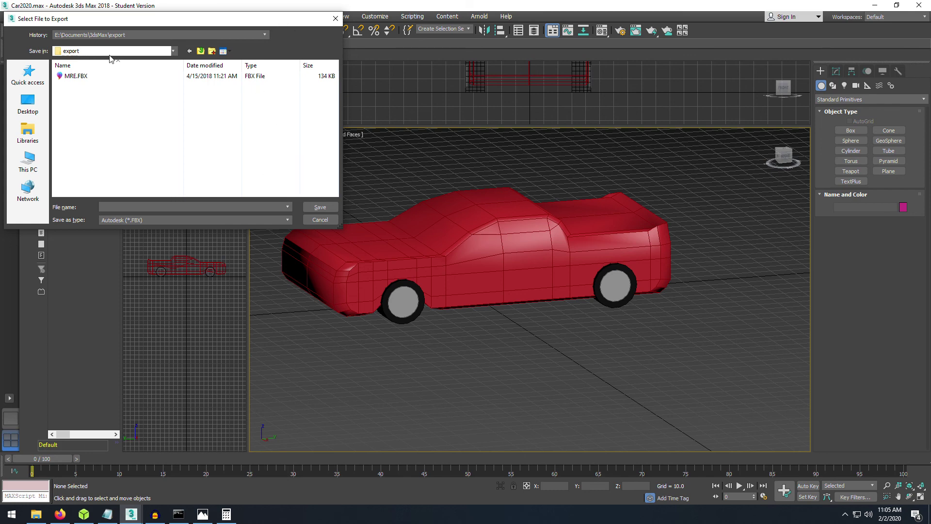
{"action": "left_click", "coordinate": [318, 217]}
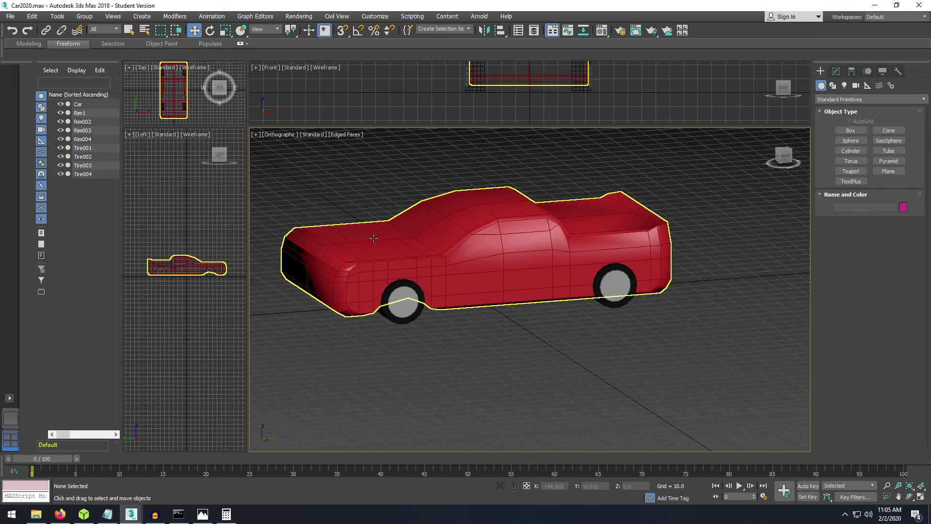
{"action": "middle_click_drag", "start_coordinate": [499, 270], "coordinate": [607, 258]}
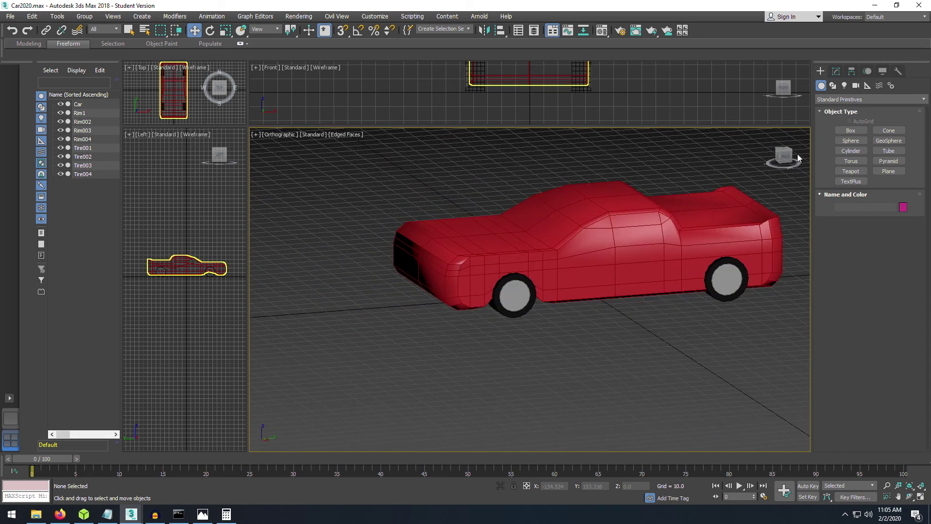
{"action": "mouse_move", "coordinate": [790, 159]}
{"action": "left_mouse_down"}
{"action": "mouse_move", "coordinate": [852, 164]}
{"action": "mouse_move", "coordinate": [803, 180]}
{"action": "mouse_move", "coordinate": [791, 175]}
{"action": "mouse_move", "coordinate": [788, 148]}
{"action": "mouse_move", "coordinate": [785, 170]}
{"action": "mouse_move", "coordinate": [793, 165]}
{"action": "mouse_move", "coordinate": [738, 161]}
{"action": "mouse_move", "coordinate": [800, 156]}
{"action": "mouse_move", "coordinate": [796, 167]}
{"action": "left_mouse_up"}
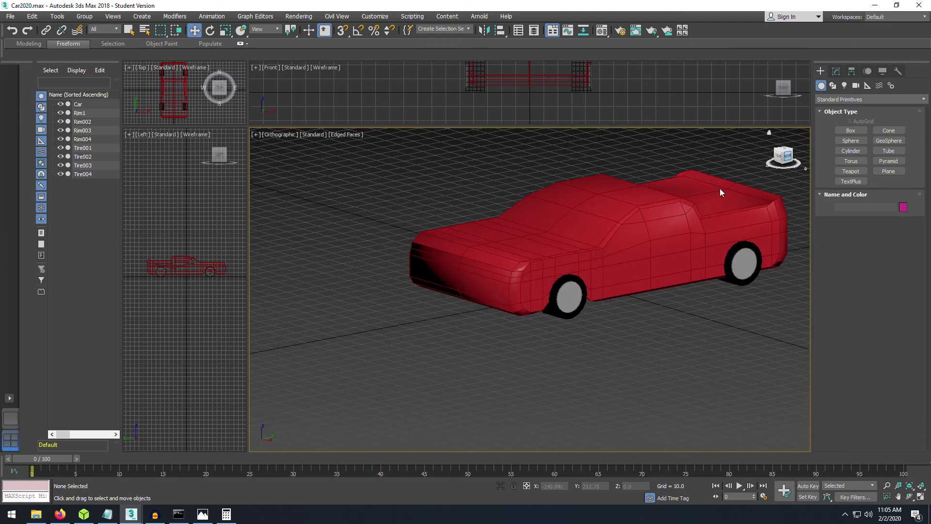
{"action": "middle_click_drag", "start_coordinate": [639, 218], "coordinate": [504, 230]}
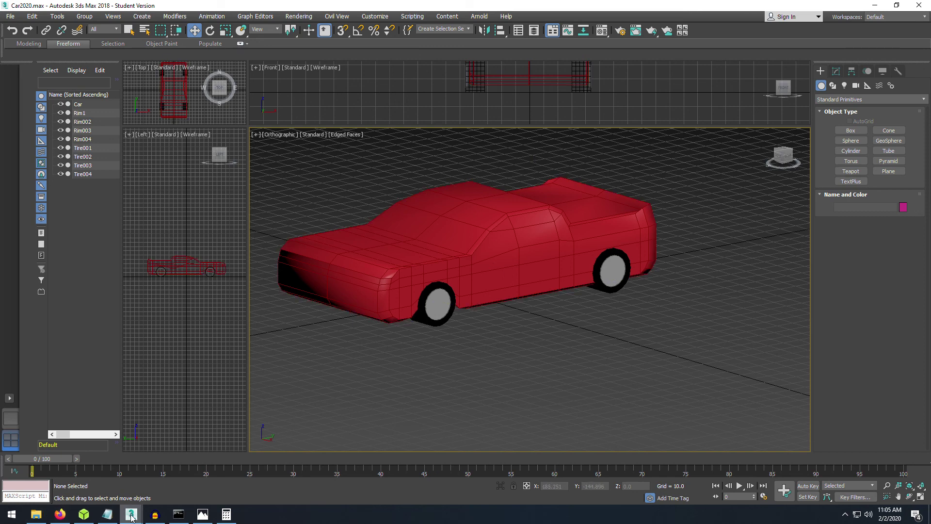
{"action": "left_click", "coordinate": [185, 446]}
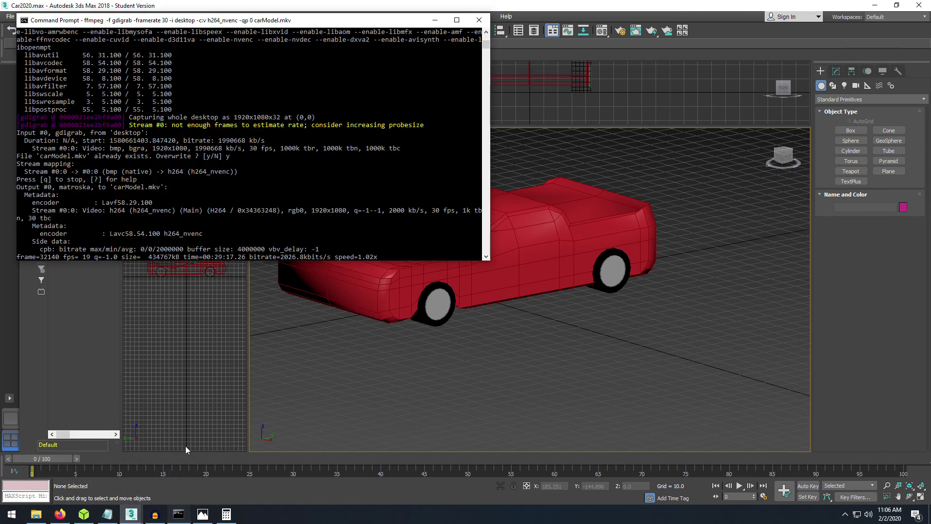
{"action": "left_click", "coordinate": [247, 210]}
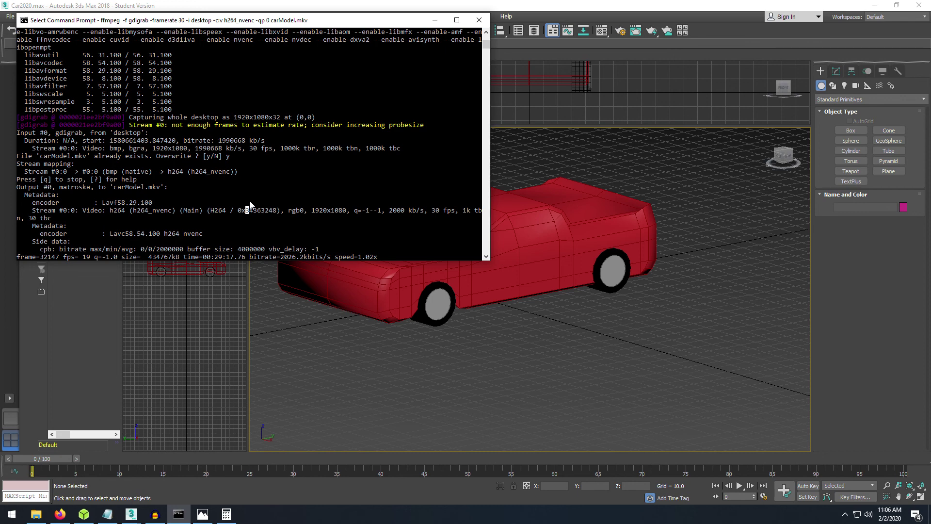